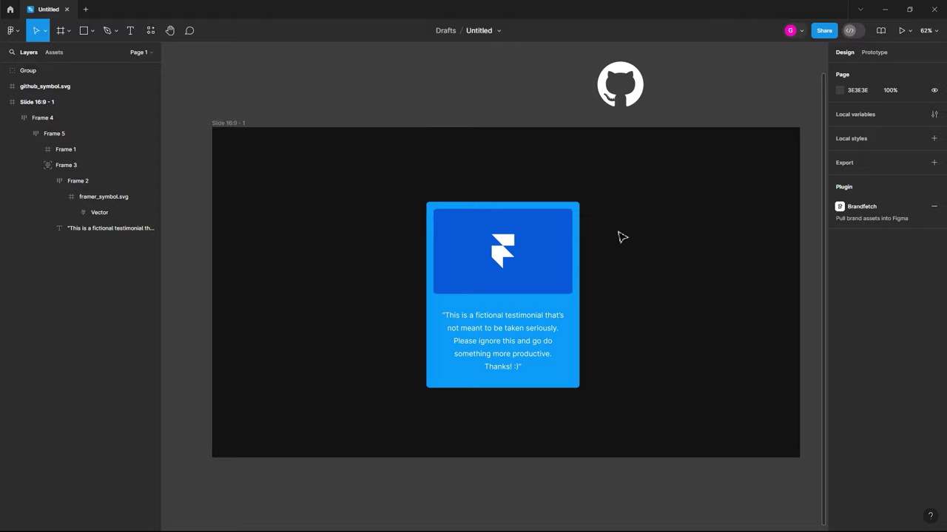
pyautogui.click(556, 273)
pyautogui.rightClick(546, 247)
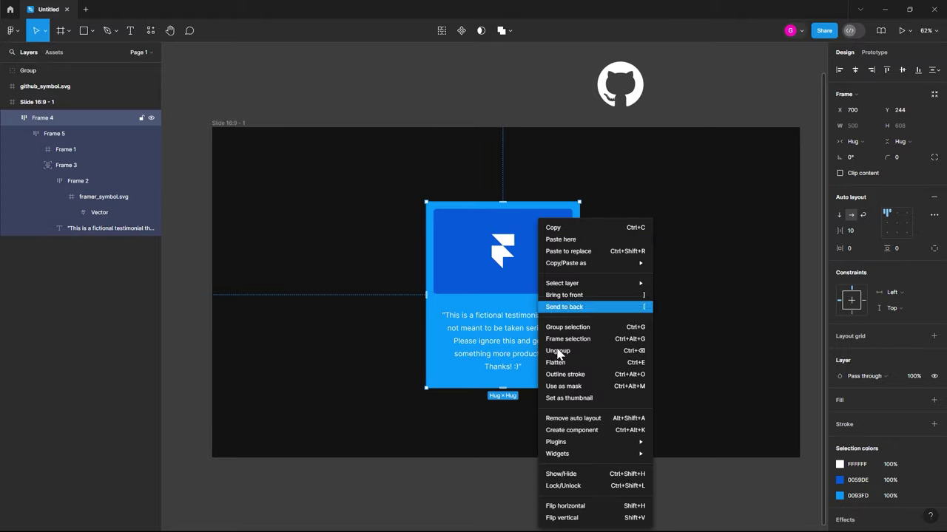
pyautogui.moveTo(597, 441)
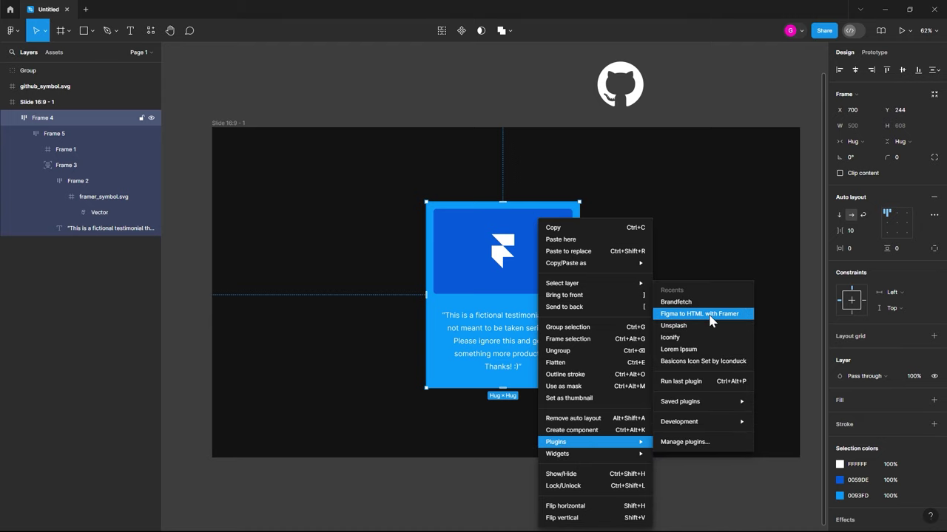
pyautogui.click(494, 237)
pyautogui.click(472, 119)
pyautogui.click(502, 226)
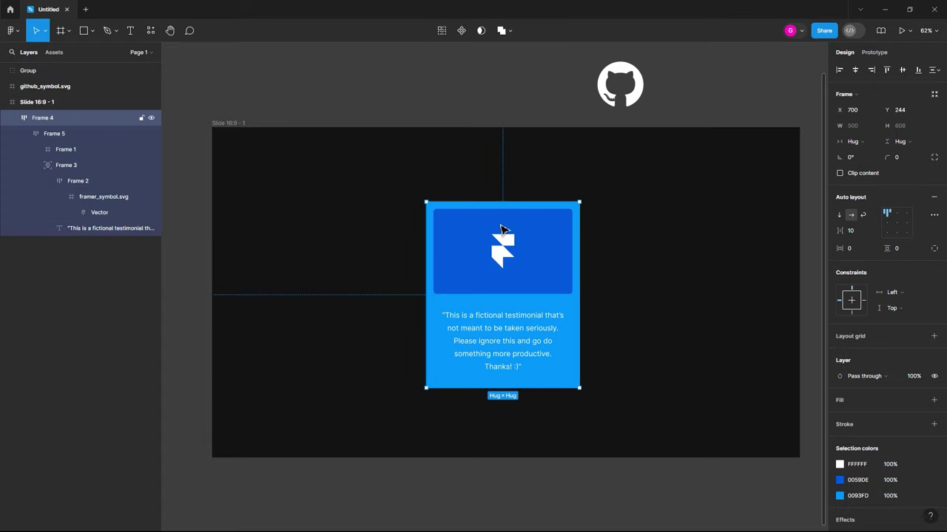
pyautogui.click(478, 164)
pyautogui.click(486, 232)
pyautogui.click(710, 252)
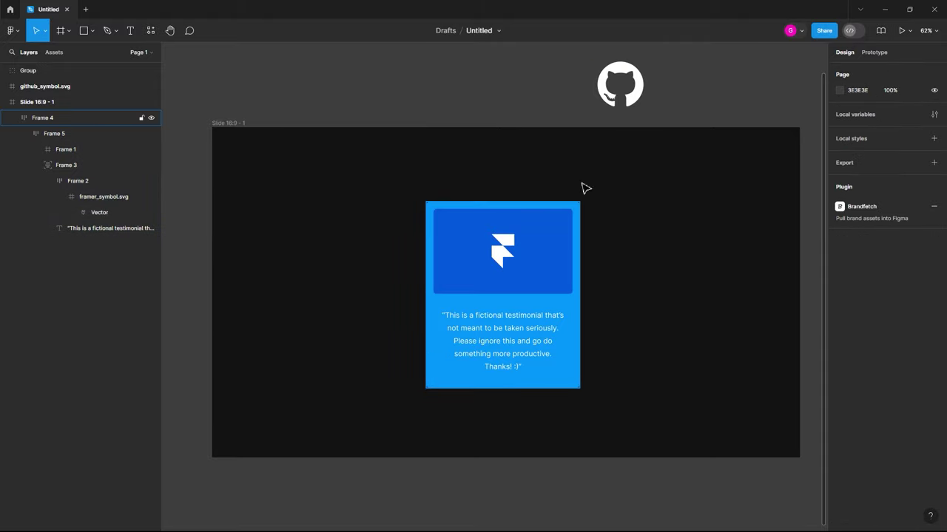
# Switch to the untitled Framer project and select the Desktop breakpoint on the canvas
pyautogui.click(884, 9)
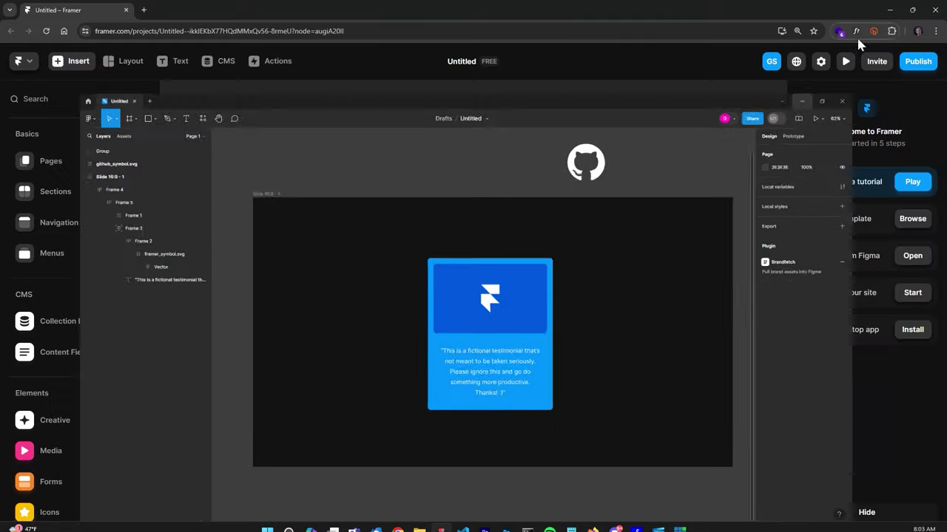
pyautogui.click(438, 112)
pyautogui.click(463, 131)
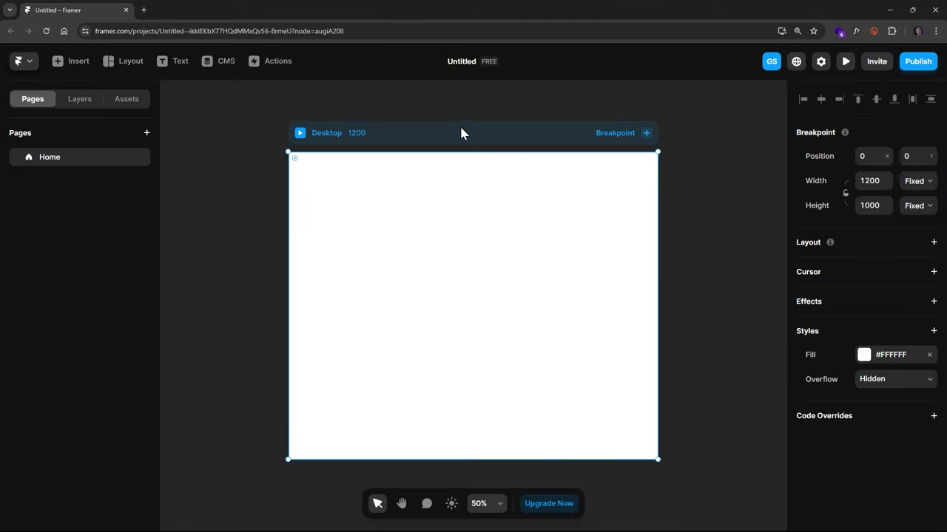
# Switch to Figma and copy the fill hex value 131313 of the Slide 16:9 - 1 frame
pyautogui.moveTo(474, 530)
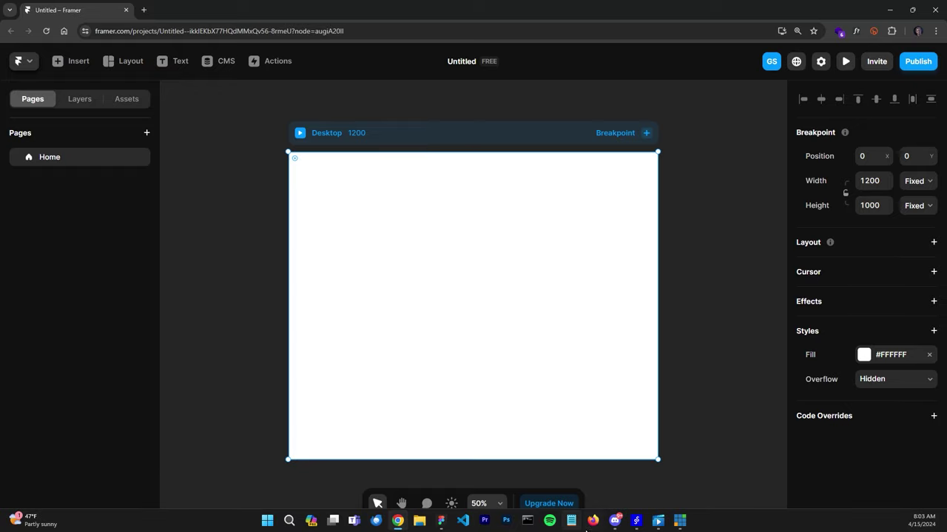
pyautogui.click(441, 522)
pyautogui.click(232, 127)
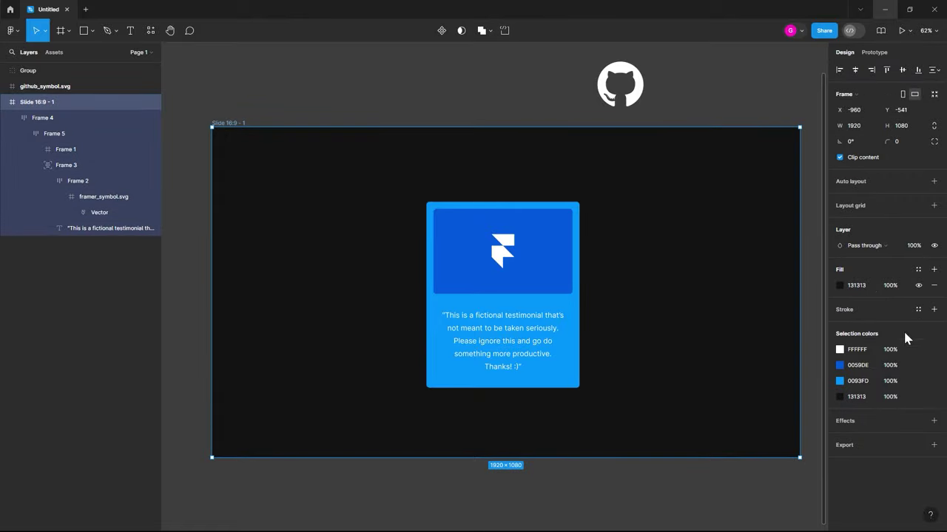
pyautogui.click(858, 288)
pyautogui.hotkey('ctrl', 'c')
pyautogui.moveTo(710, 530)
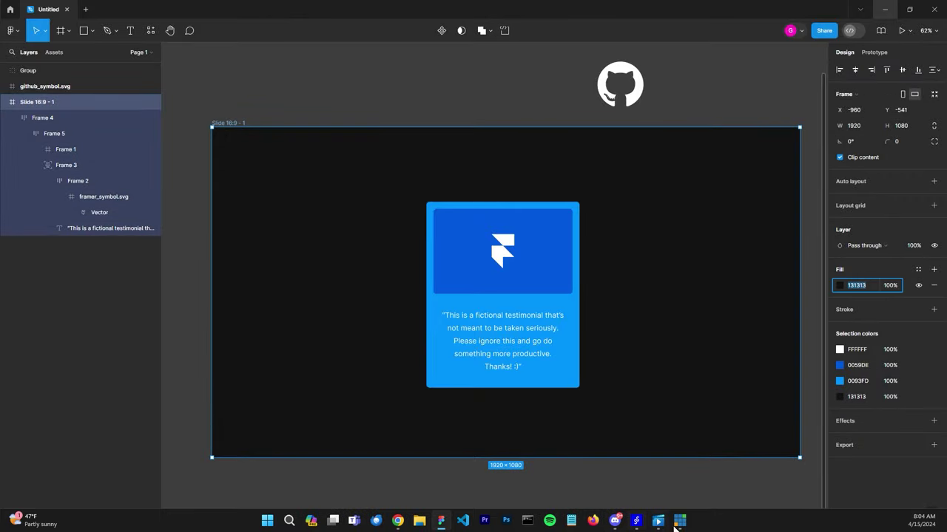
# Return to Framer and set the Desktop breakpoint's fill to #131313
pyautogui.click(885, 9)
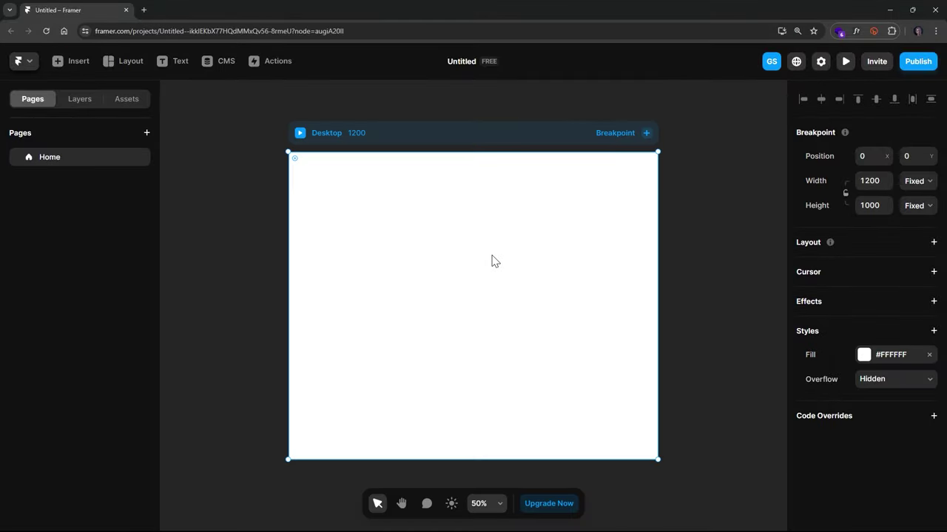
pyautogui.click(888, 358)
pyautogui.hotkey('ctrl', 'v')
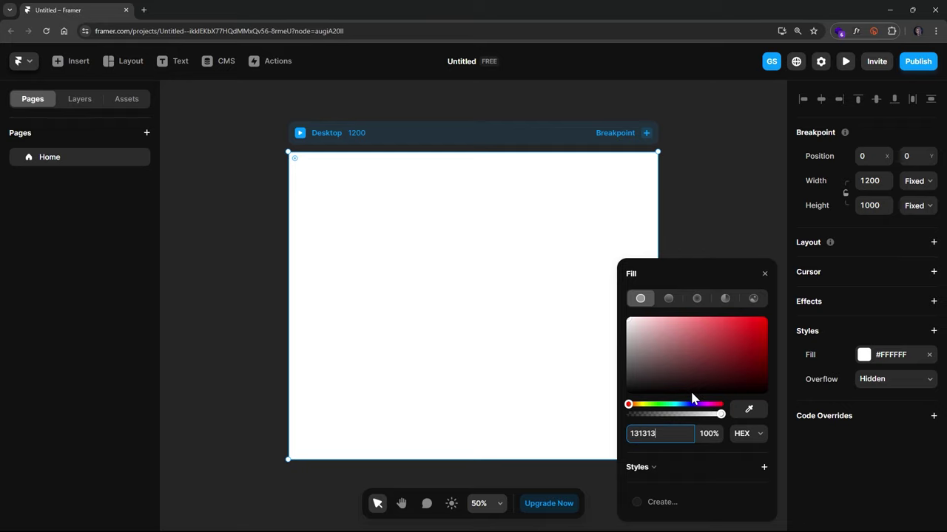
pyautogui.press('Return')
pyautogui.click(735, 198)
pyautogui.click(544, 275)
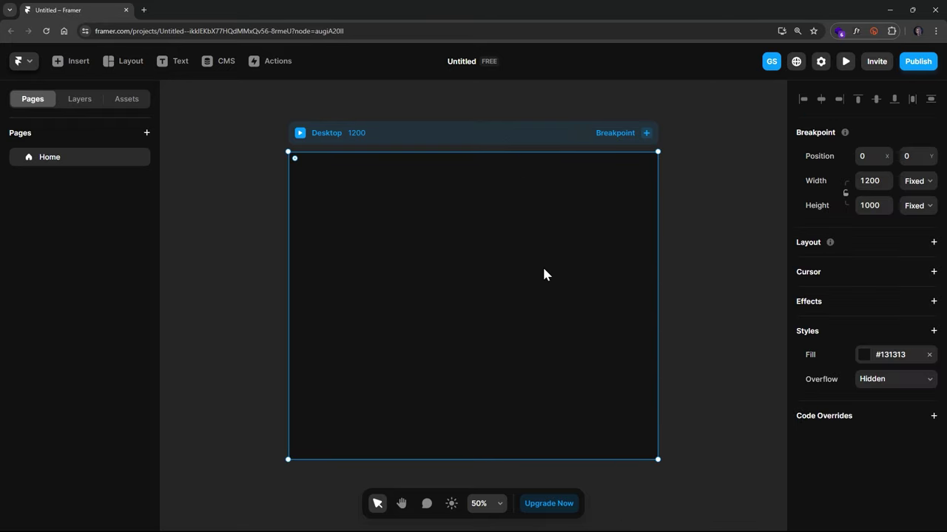
# Add a vertical stack layout to the Desktop breakpoint and draw a card frame about 336 × 436 inside it
pyautogui.click(933, 244)
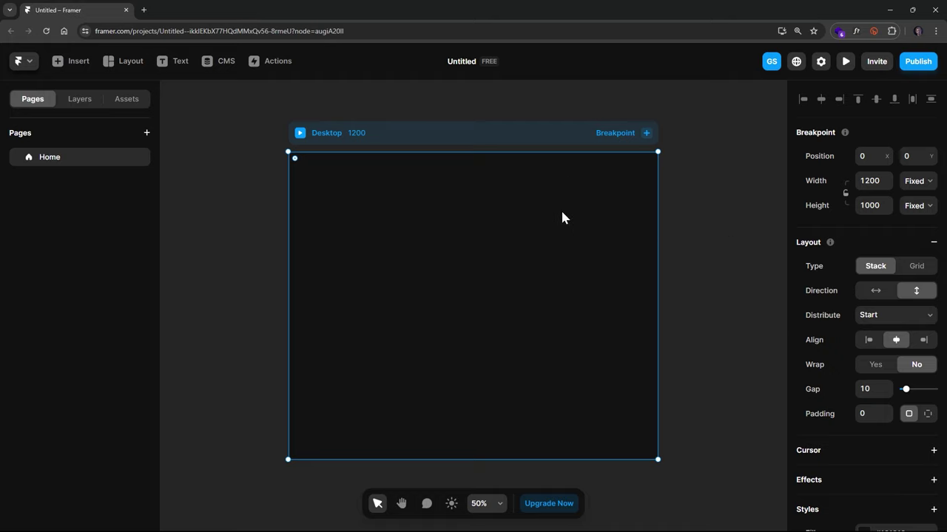
pyautogui.press('f')
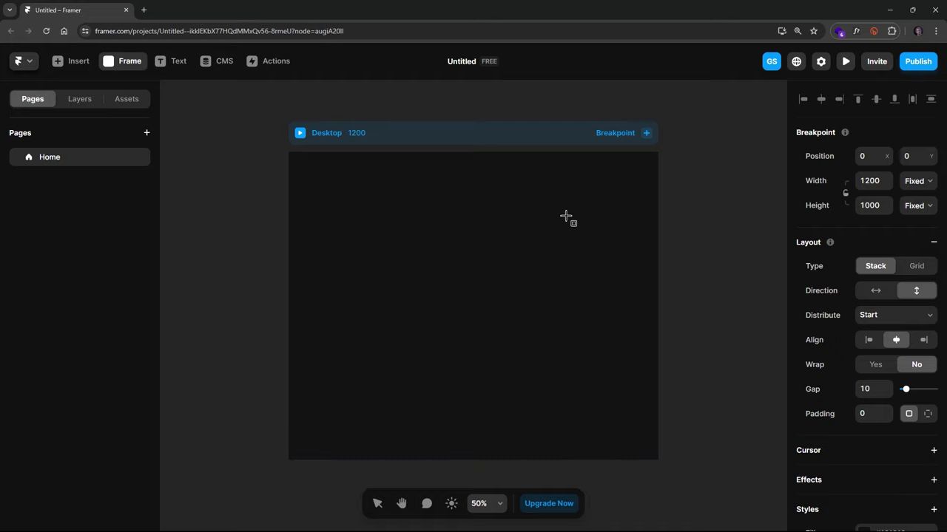
pyautogui.moveTo(337, 201)
pyautogui.mouseDown()
pyautogui.moveTo(506, 390)
pyautogui.moveTo(603, 358)
pyautogui.moveTo(466, 370)
pyautogui.moveTo(459, 347)
pyautogui.moveTo(444, 340)
pyautogui.mouseUp()
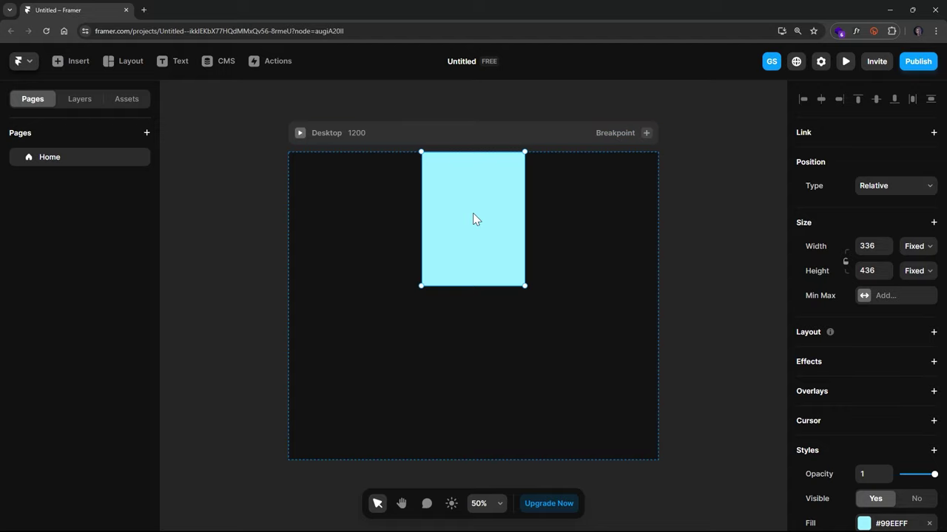
# Set the Desktop stack's distribution to center so the card frame sits in the vertical middle, and reselect the card
pyautogui.click(554, 131)
pyautogui.click(882, 314)
pyautogui.click(872, 340)
pyautogui.click(477, 287)
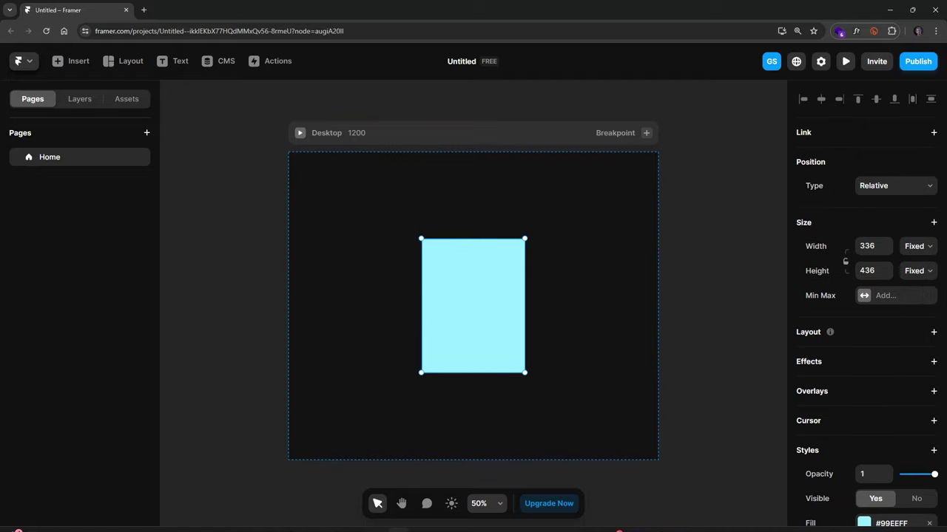
# Switch to Figma and copy the testimonial card's light blue hex value 0093FD
pyautogui.click(441, 521)
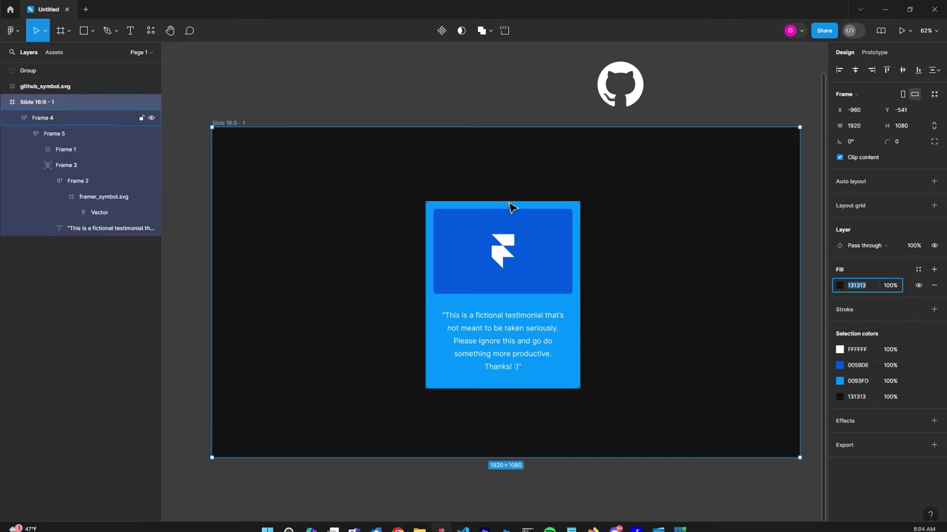
pyautogui.click(537, 209)
pyautogui.click(858, 497)
pyautogui.hotkey('ctrl', 'c')
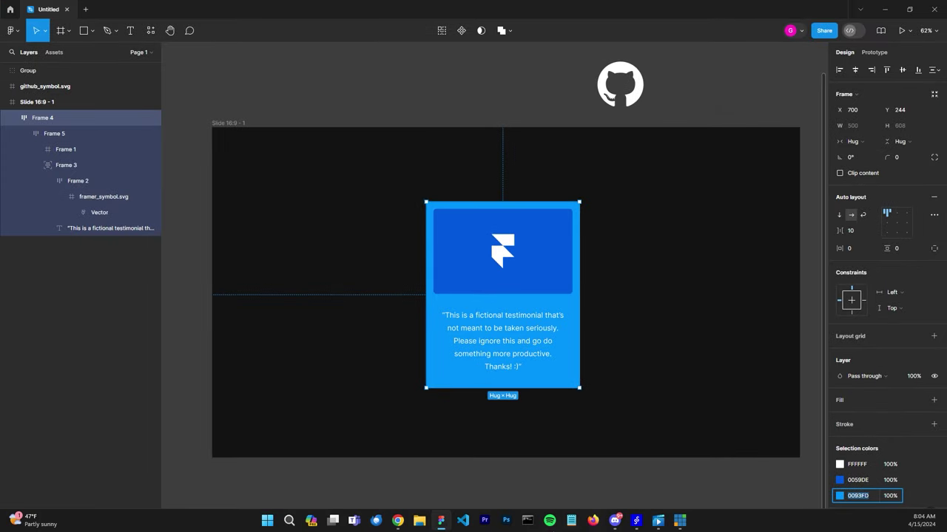
# Return to Framer and set the card frame's fill to #0093FD
pyautogui.click(885, 9)
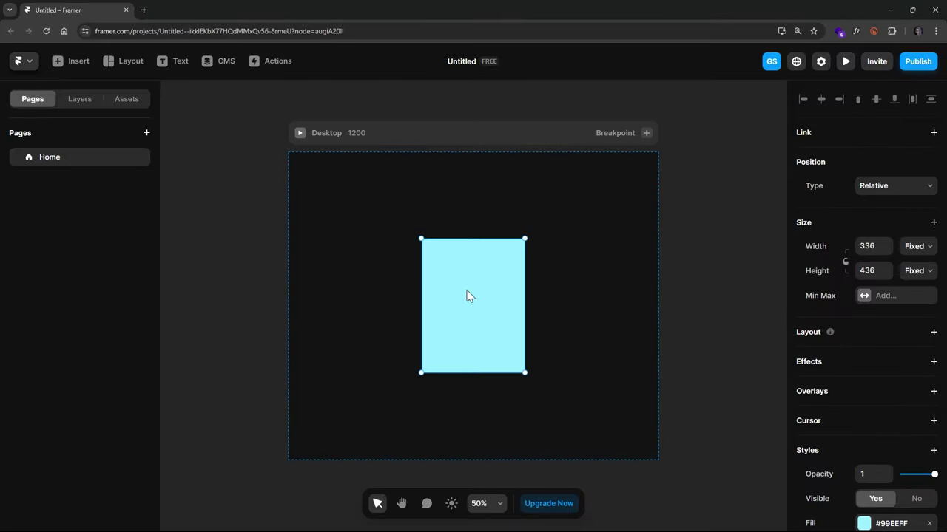
pyautogui.click(864, 523)
pyautogui.hotkey('ctrl', 'v')
pyautogui.press('Return')
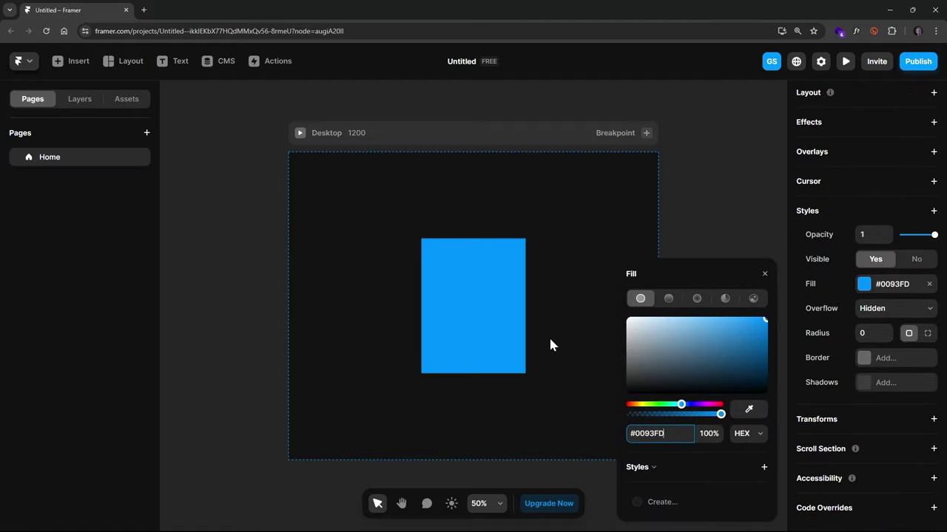
# Set the card frame's corner radius to 16
pyautogui.click(872, 334)
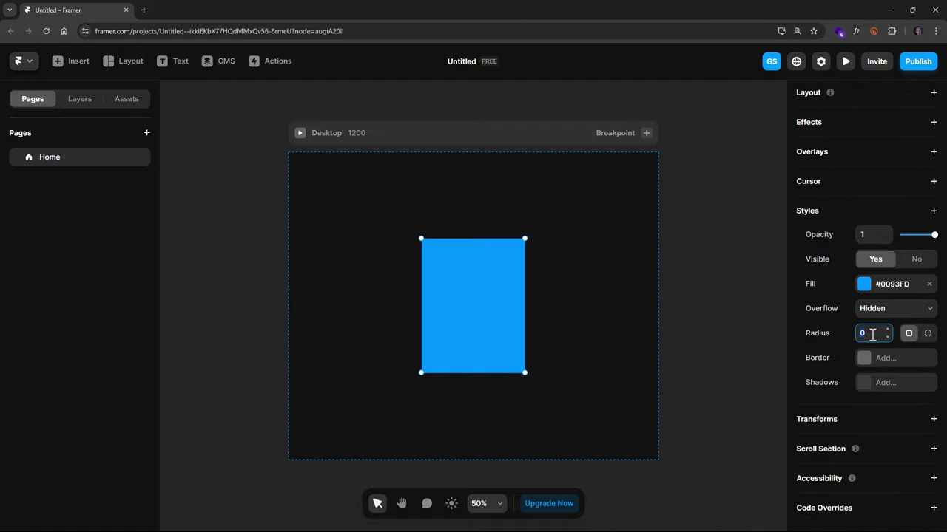
pyautogui.write('1')
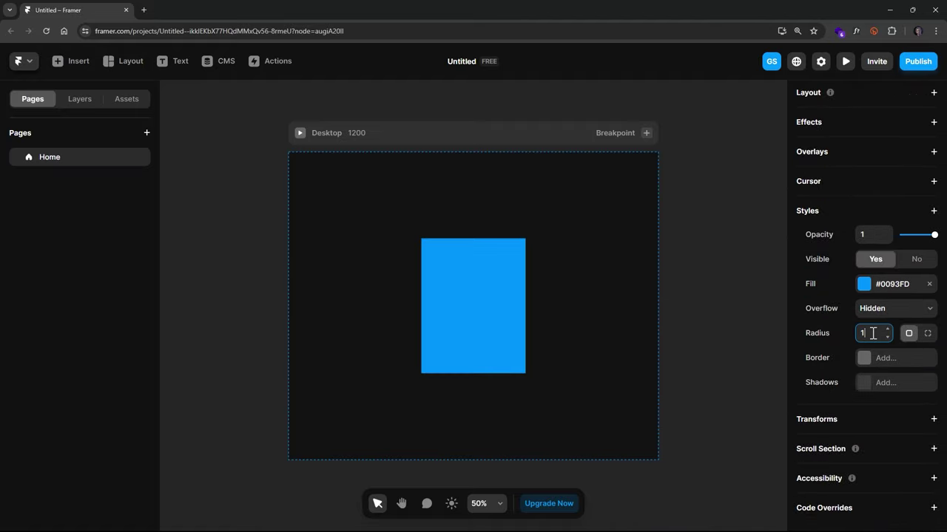
pyautogui.press('BackSpace')
pyautogui.write('9')
pyautogui.click(748, 238)
pyautogui.scroll(3, 462, 333)
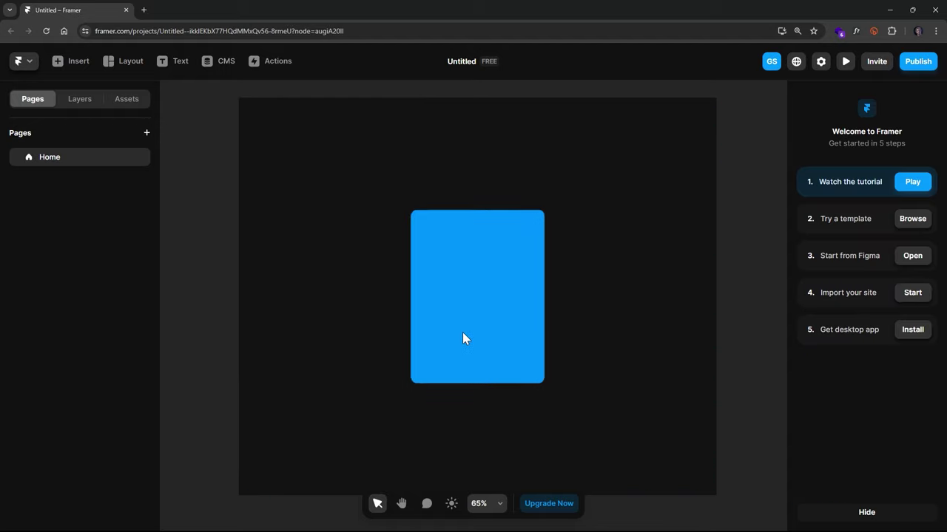
pyautogui.scroll(-1, 465, 331)
# Draw an inner frame about 303 × 202 in the upper part of the card, leaving a narrow margin around it
pyautogui.click(516, 266)
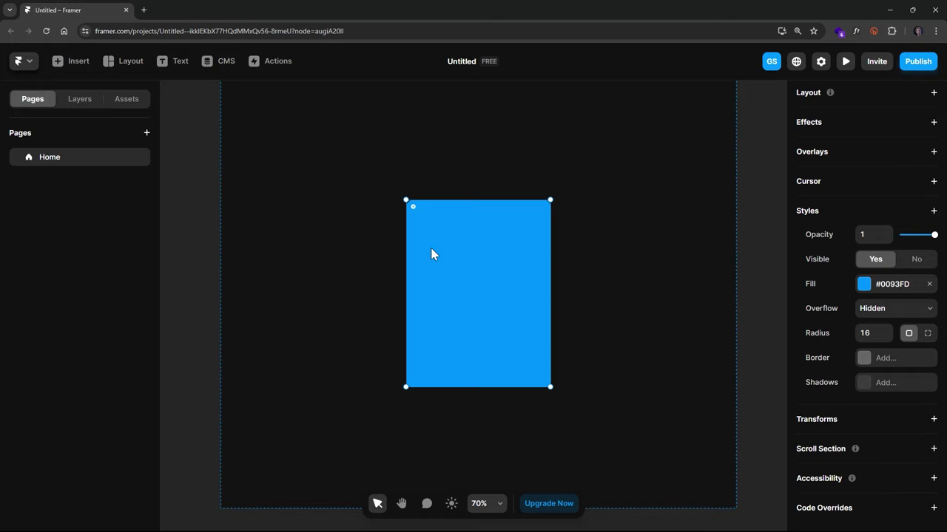
pyautogui.press('f')
pyautogui.moveTo(417, 212); pyautogui.dragTo(545, 295)
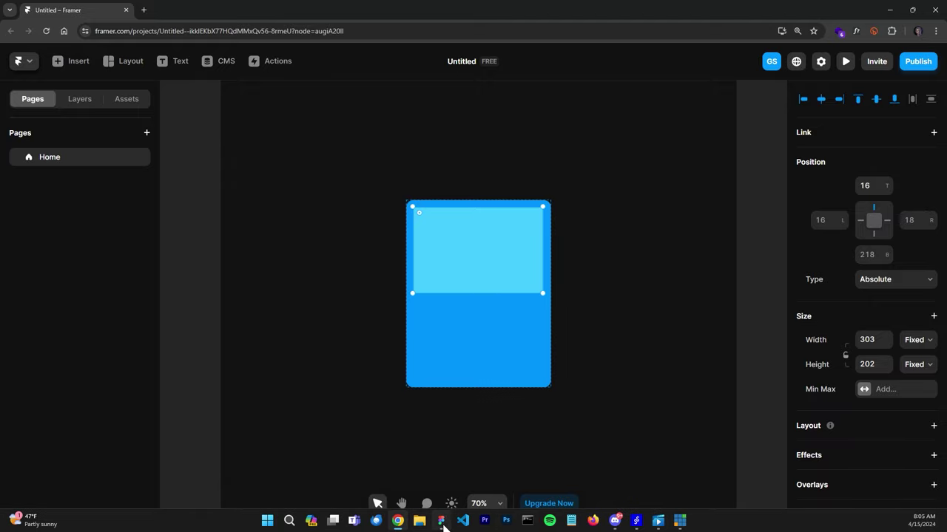
# Switch to Figma and copy the card's dark blue hex value 0059DE
pyautogui.click(441, 521)
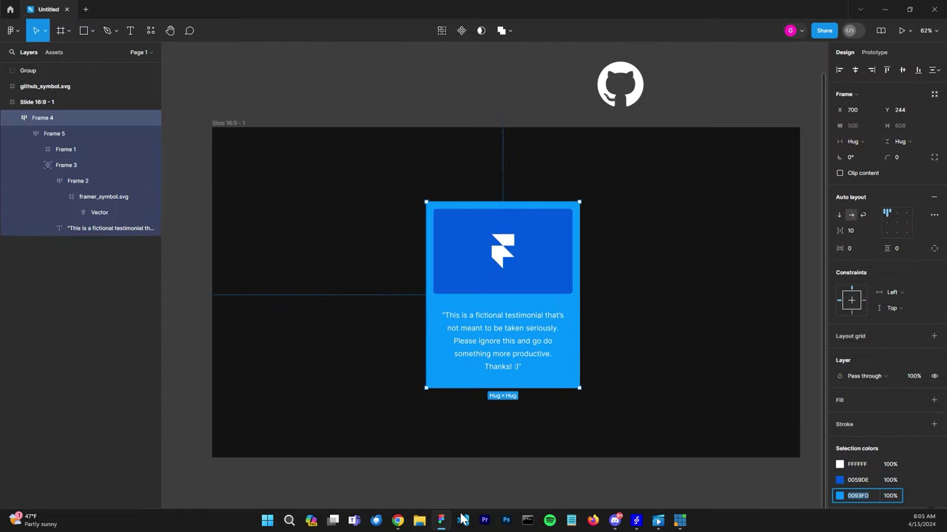
pyautogui.click(861, 481)
pyautogui.hotkey('ctrl', 'c')
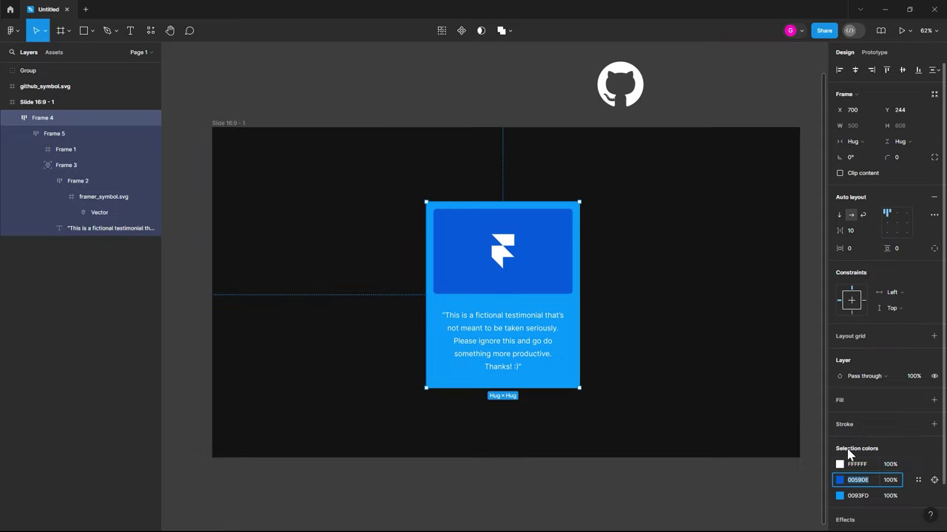
# Return to Framer and set the inner frame's fill to #0059DE
pyautogui.click(884, 10)
pyautogui.scroll(-5, 888, 437)
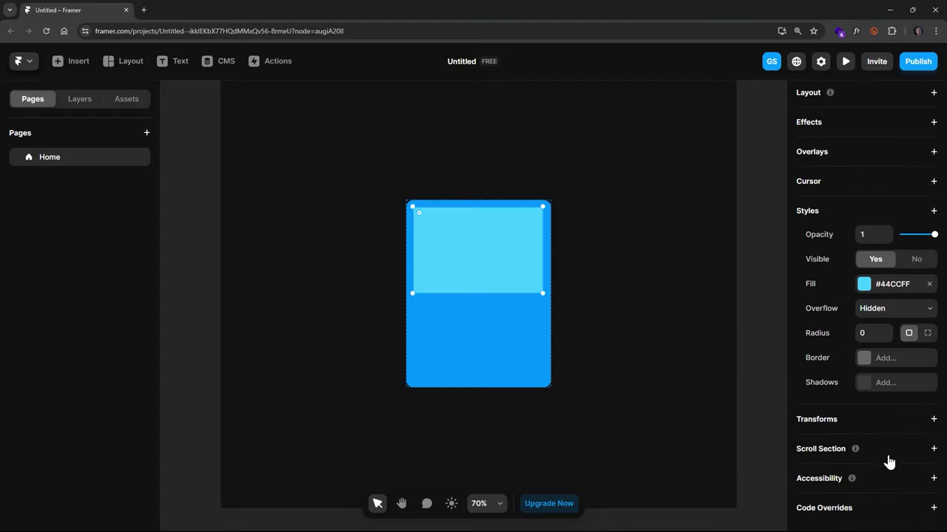
pyautogui.click(882, 287)
pyautogui.hotkey('ctrl', 'v')
pyautogui.press('Return')
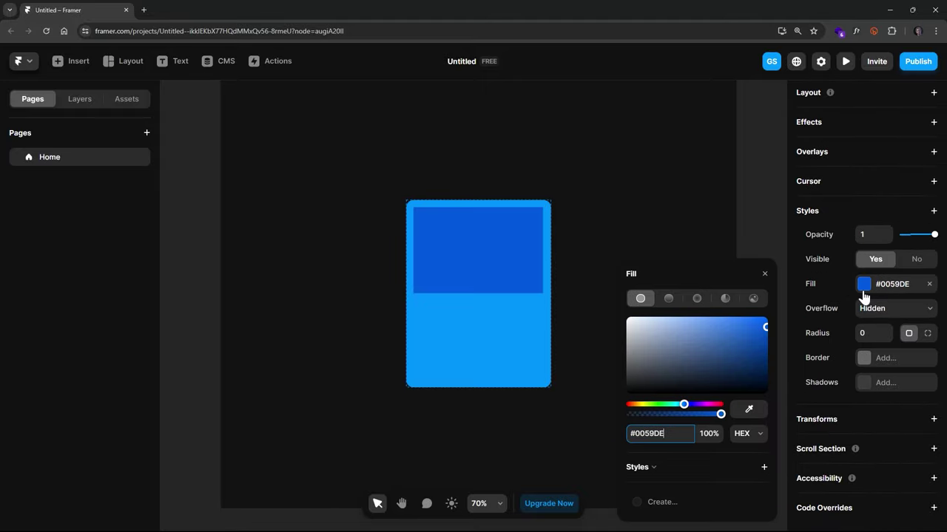
# Set the inner frame's corner radius to 5 and deselect it
pyautogui.click(867, 333)
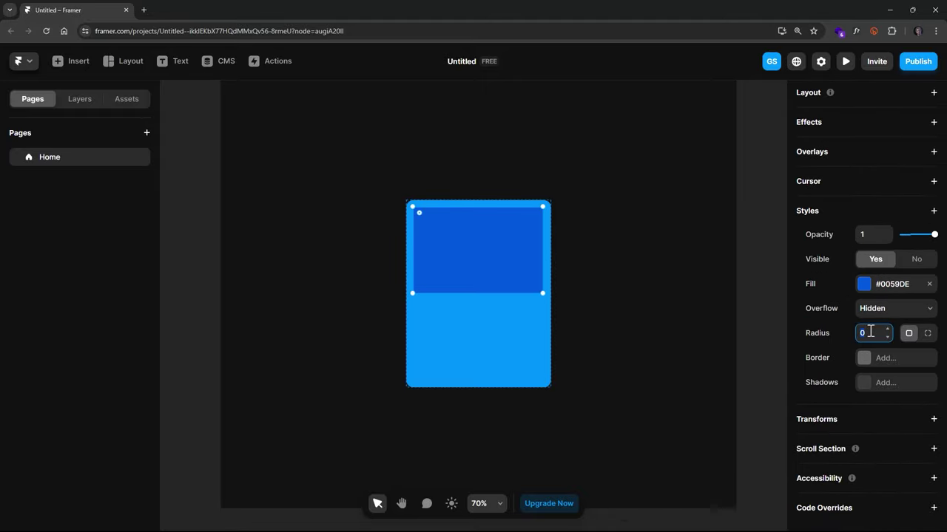
pyautogui.write('5')
pyautogui.click(748, 311)
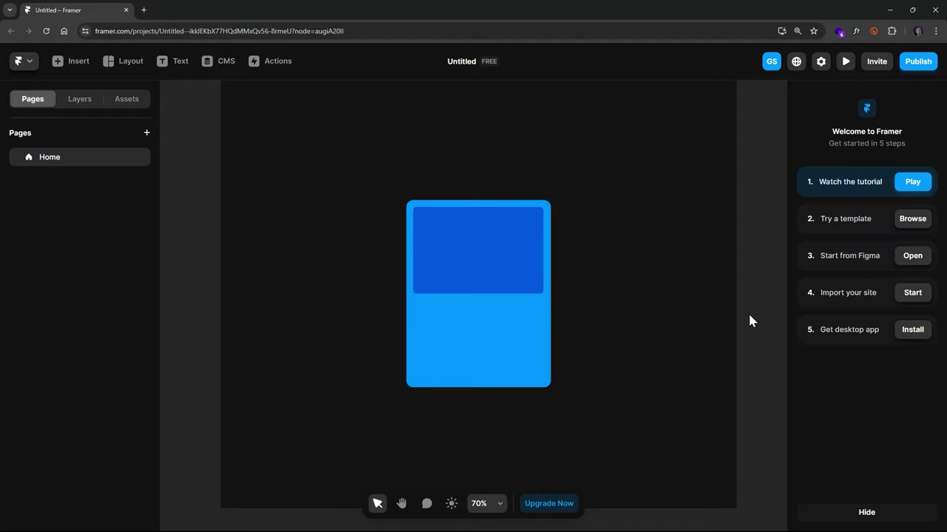
# Rename the outer light blue frame's layer as Card
pyautogui.scroll(3, 480, 292)
pyautogui.scroll(-1, 480, 292)
pyautogui.scroll(3, 519, 251)
pyautogui.scroll(-4, 519, 252)
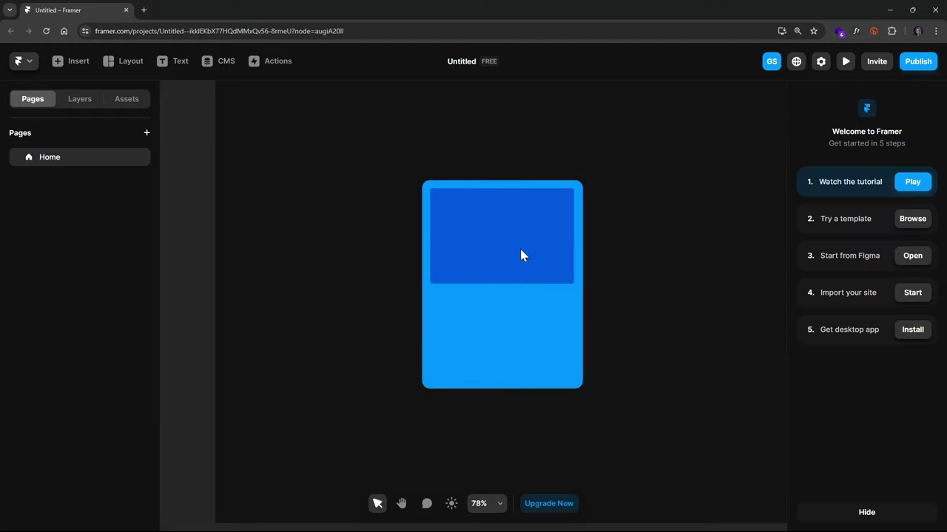
pyautogui.scroll(-1, 524, 266)
pyautogui.scroll(1, 510, 298)
pyautogui.scroll(1, 516, 321)
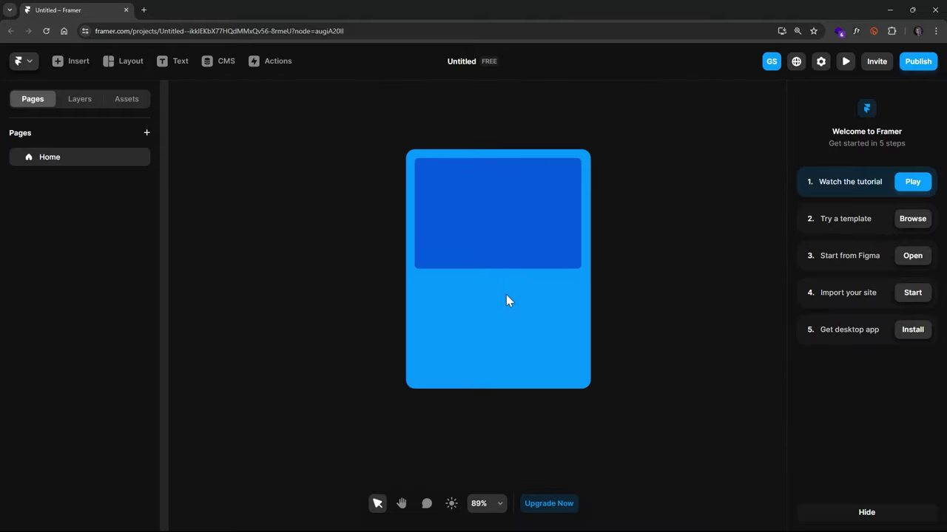
pyautogui.click(425, 151)
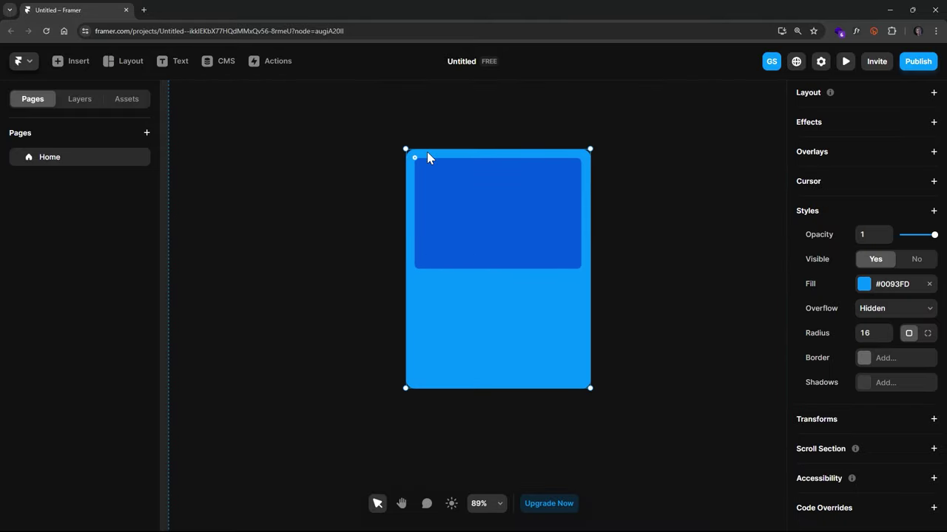
pyautogui.click(81, 99)
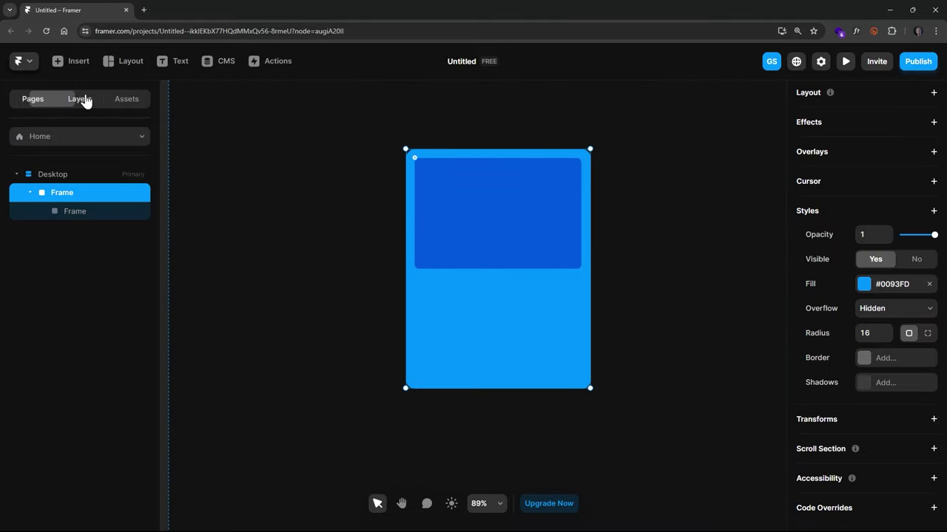
pyautogui.doubleClick(68, 194)
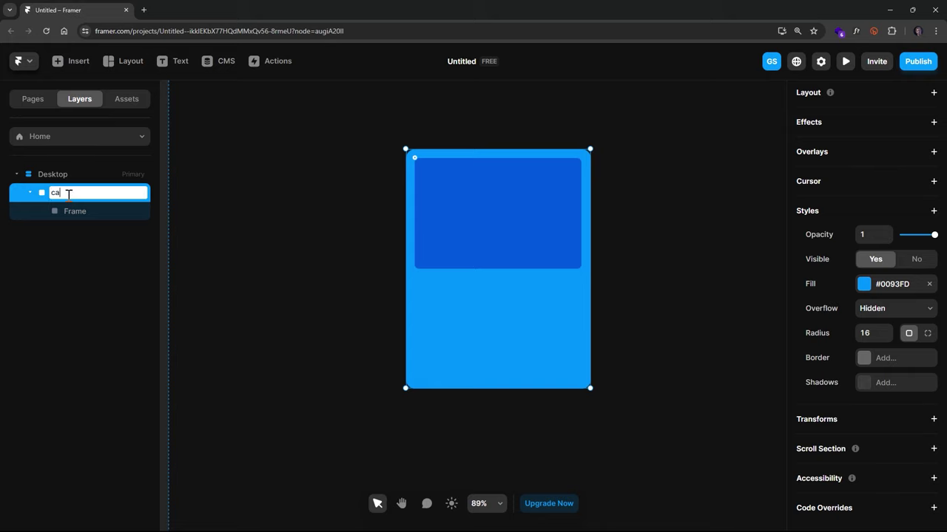
pyautogui.write('card')
pyautogui.press('Return')
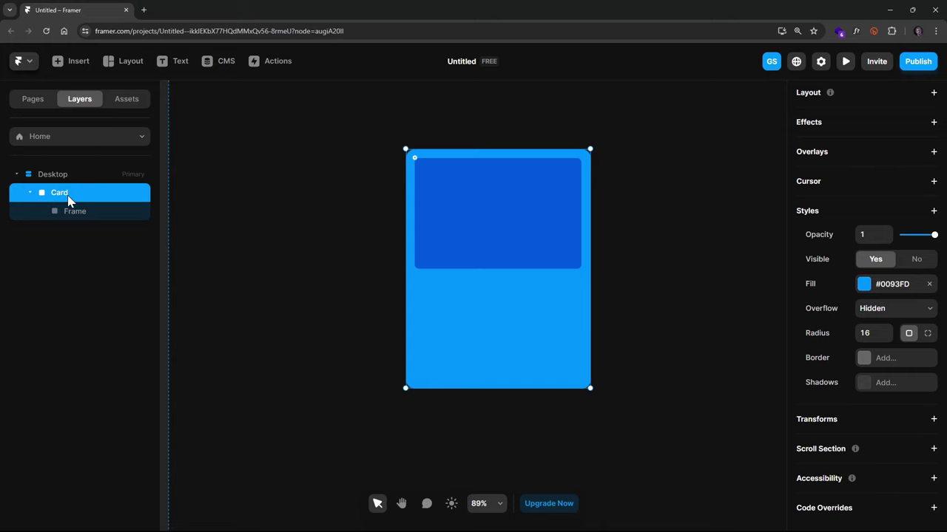
# Rename the inner dark blue frame's layer as header
pyautogui.click(77, 212)
pyautogui.click(74, 211)
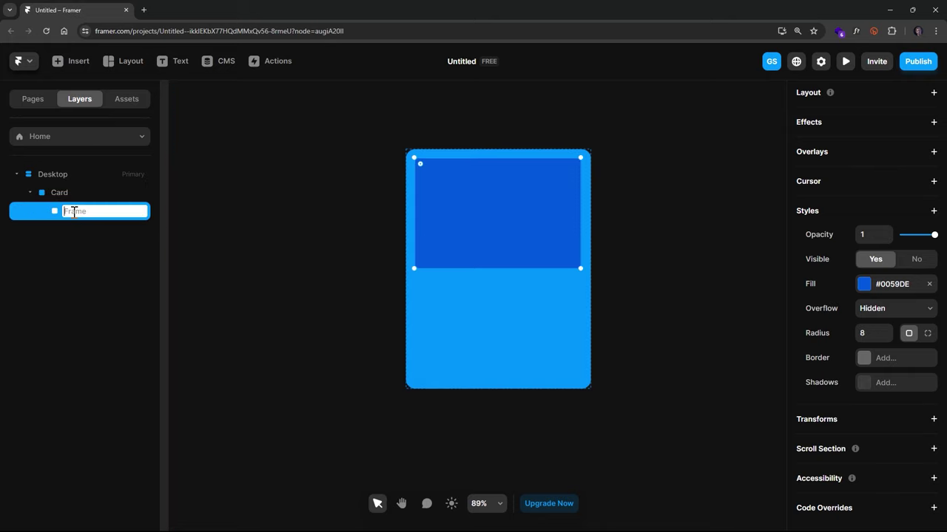
pyautogui.write('header')
pyautogui.press('Return')
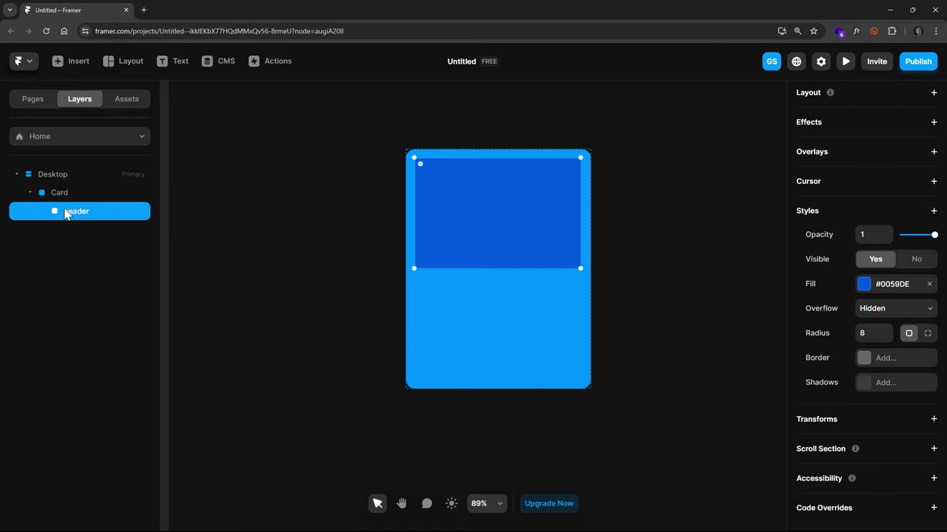
# Add a vertical stack layout to the Card frame and set its distribution to Start
pyautogui.click(62, 194)
pyautogui.click(71, 213)
pyautogui.click(63, 196)
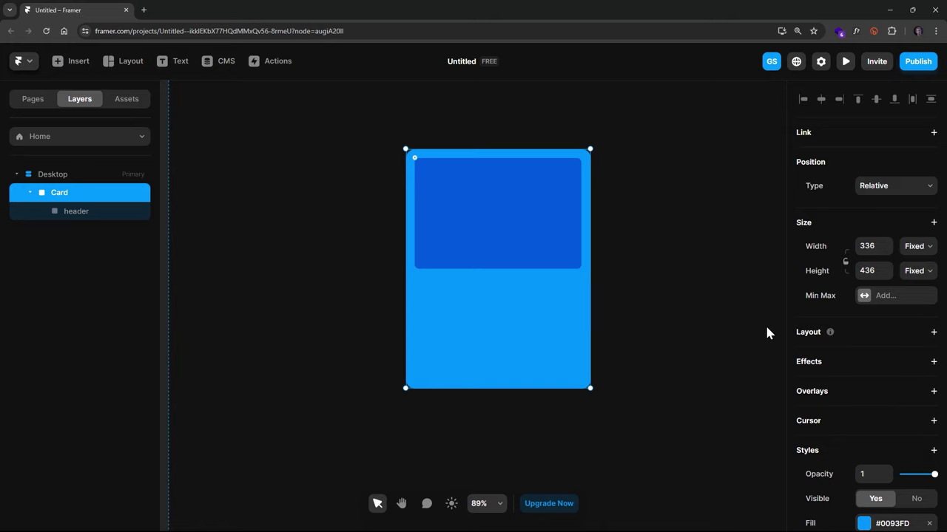
pyautogui.click(933, 332)
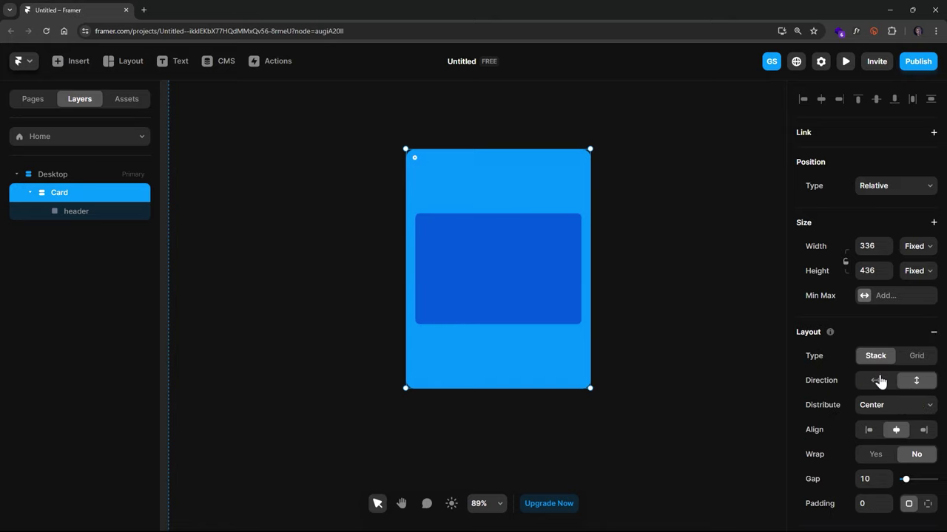
pyautogui.click(882, 404)
pyautogui.click(868, 420)
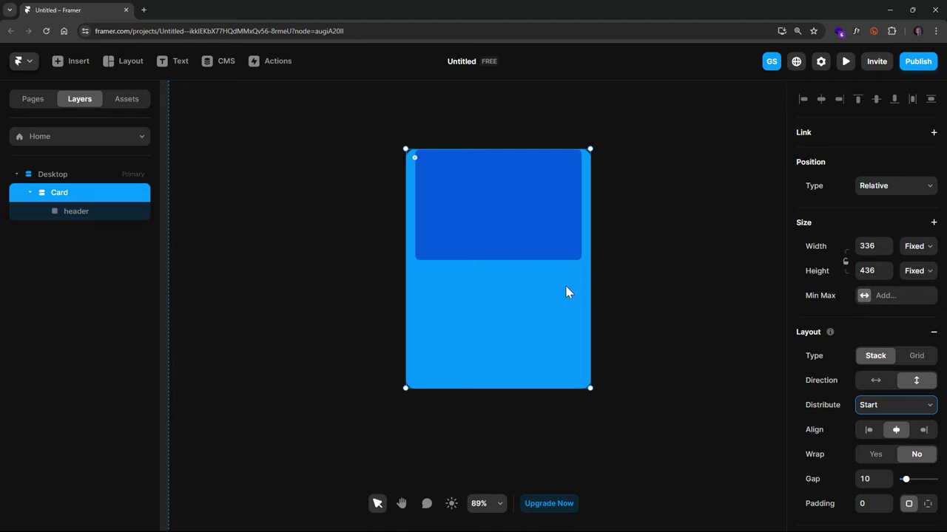
# Set the Card stack's padding to 16 on all sides
pyautogui.scroll(-1, 894, 402)
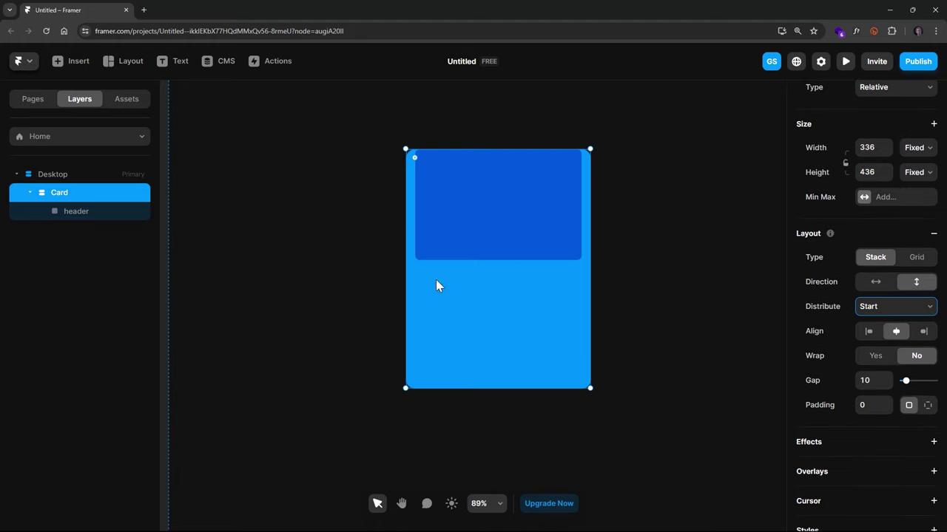
pyautogui.click(610, 169)
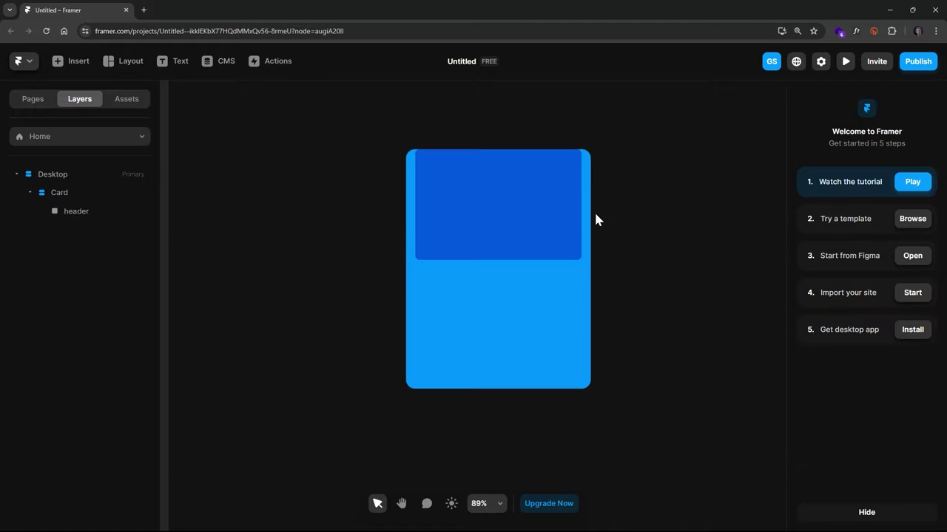
pyautogui.click(523, 329)
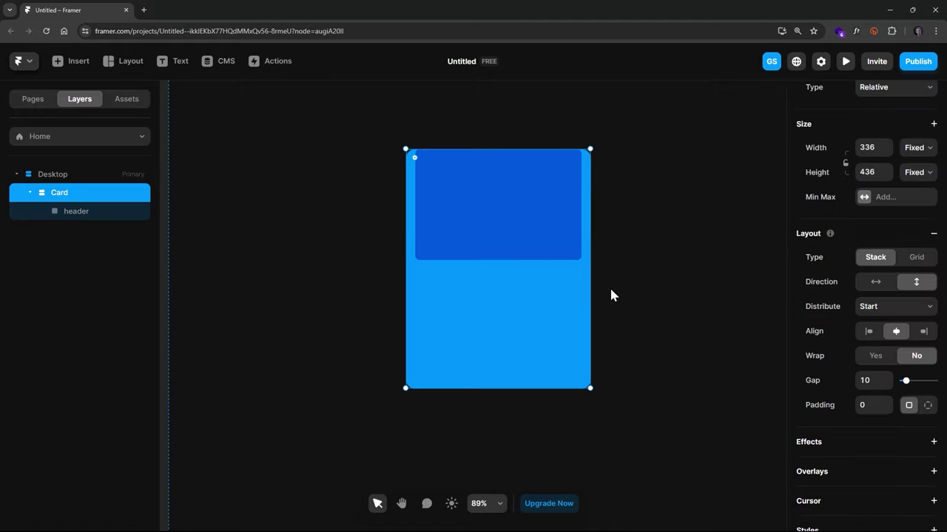
pyautogui.click(871, 409)
pyautogui.write('16')
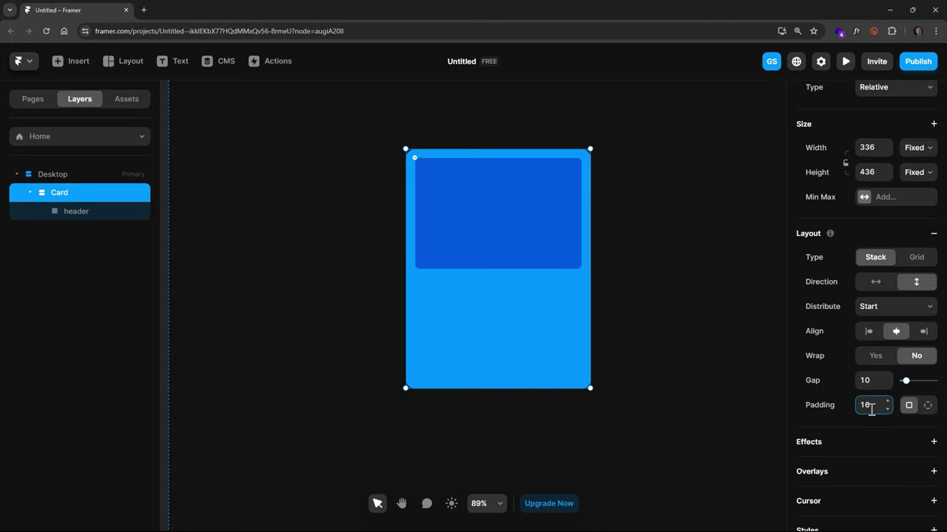
# Set the header frame's width to 100% relative to the card and deselect it
pyautogui.click(516, 231)
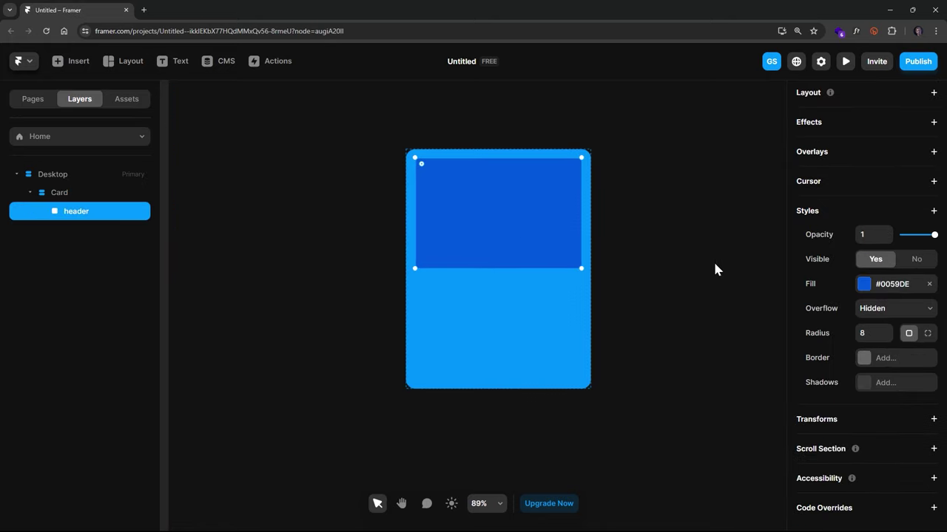
pyautogui.scroll(4, 908, 255)
pyautogui.click(878, 248)
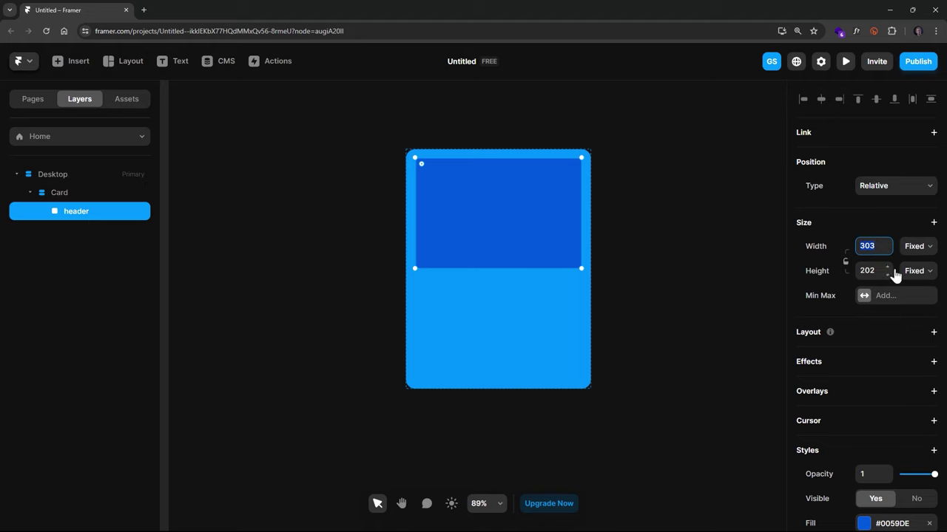
pyautogui.write('100')
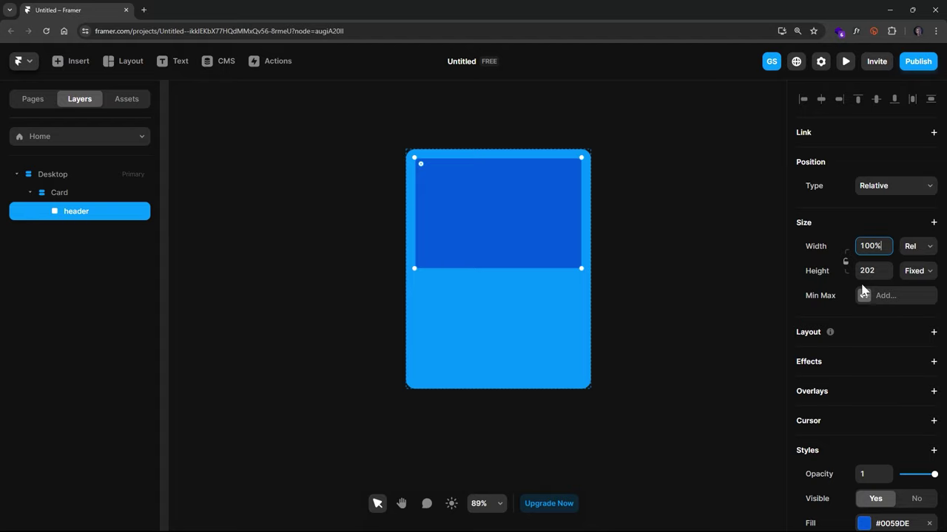
pyautogui.click(616, 207)
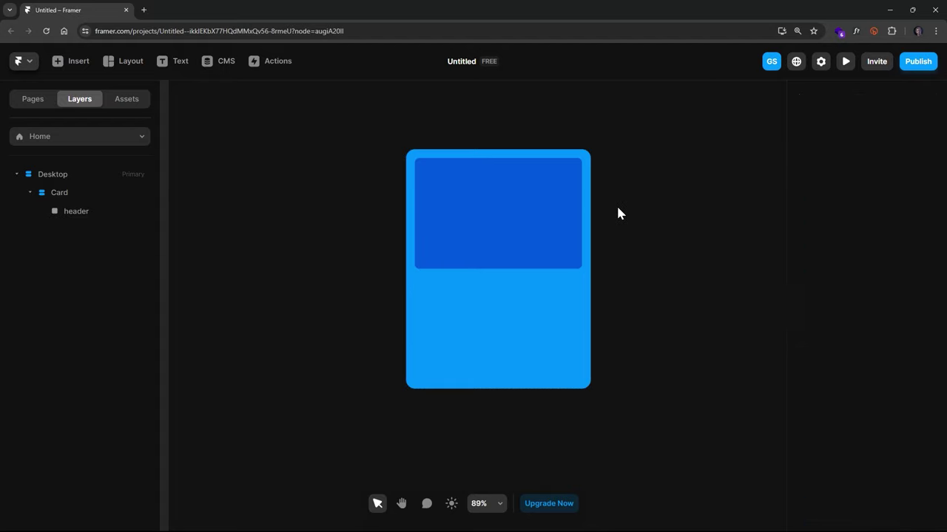
# Try narrowing the card to about 218 × 436 to test how the header resizes with it
pyautogui.click(577, 297)
pyautogui.moveTo(592, 299)
pyautogui.mouseDown()
pyautogui.moveTo(723, 304)
pyautogui.moveTo(580, 308)
pyautogui.mouseUp()
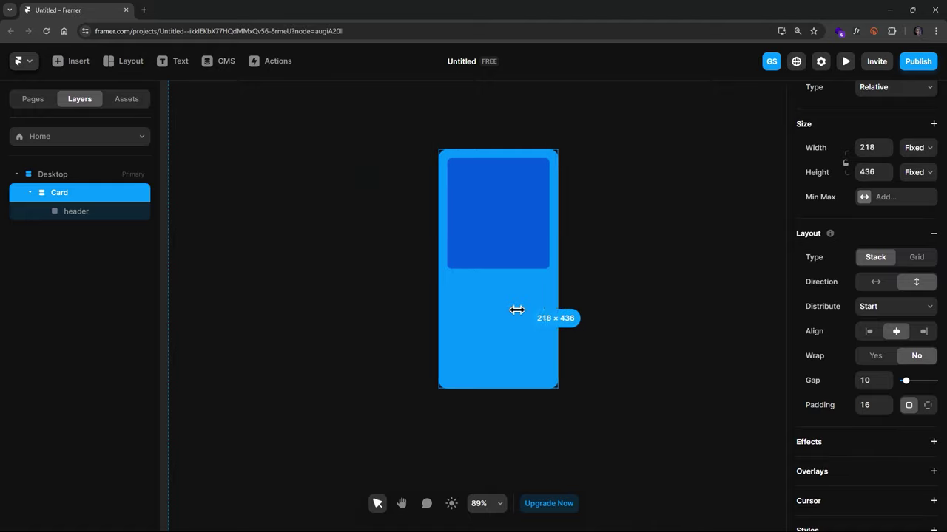
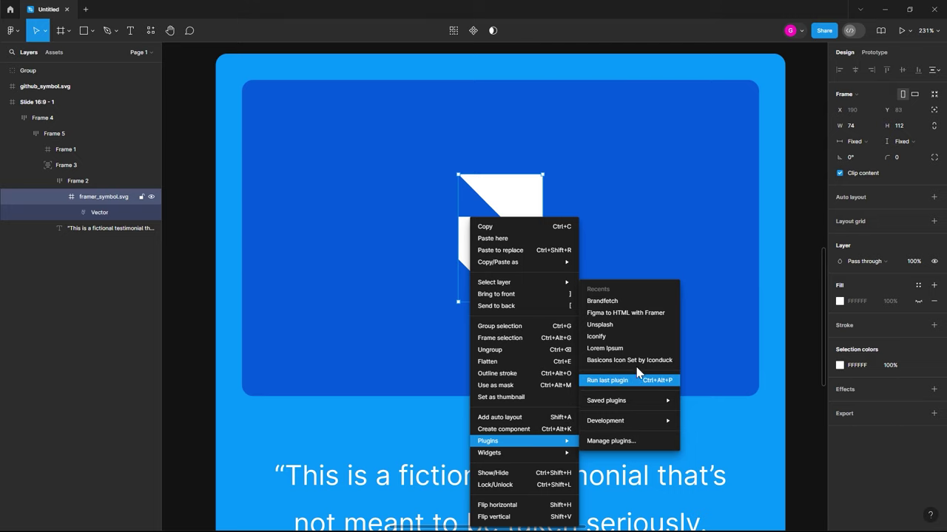
# Copy framer_symbol.svg in Figma with the Figma to HTML with Framer plugin, then switch to Framer and paste it into the header
pyautogui.click(613, 313)
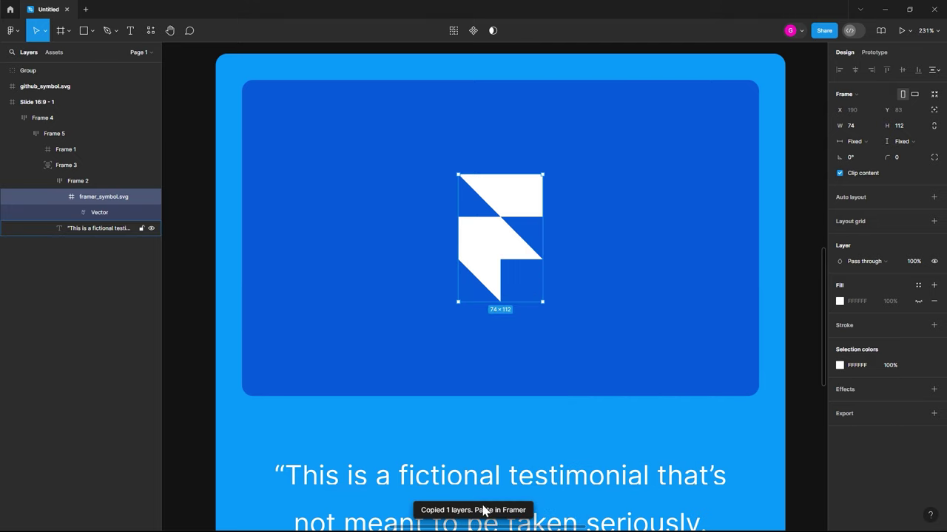
pyautogui.click(884, 11)
pyautogui.click(502, 230)
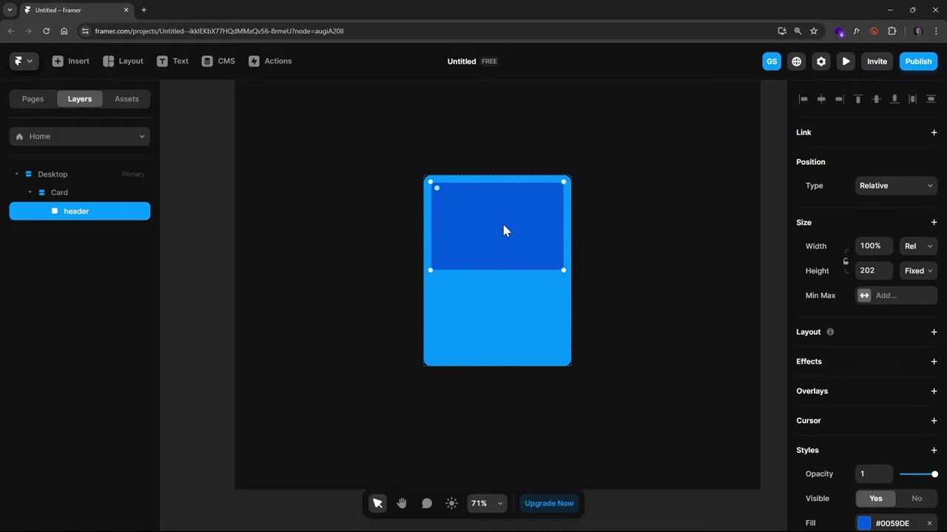
pyautogui.hotkey('ctrl', 'v')
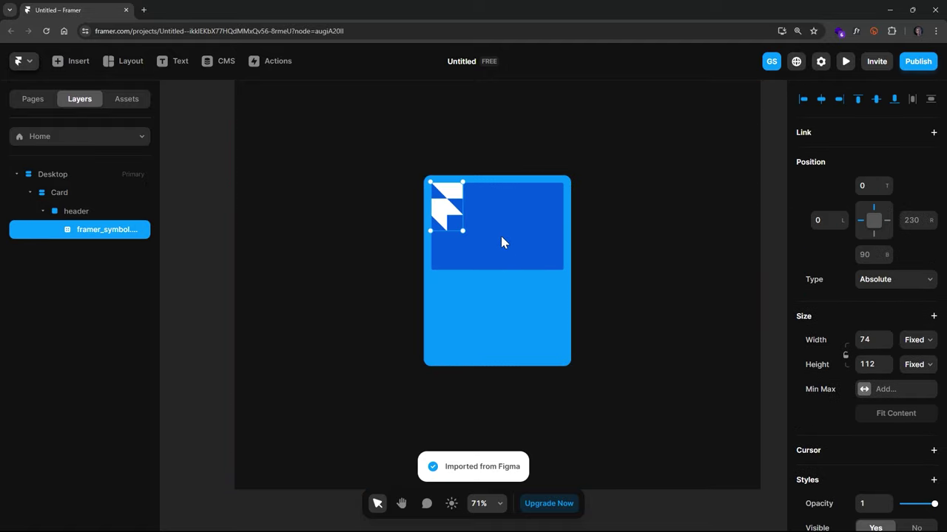
# Add a horizontal stack layout with centred content to the header frame
pyautogui.click(502, 238)
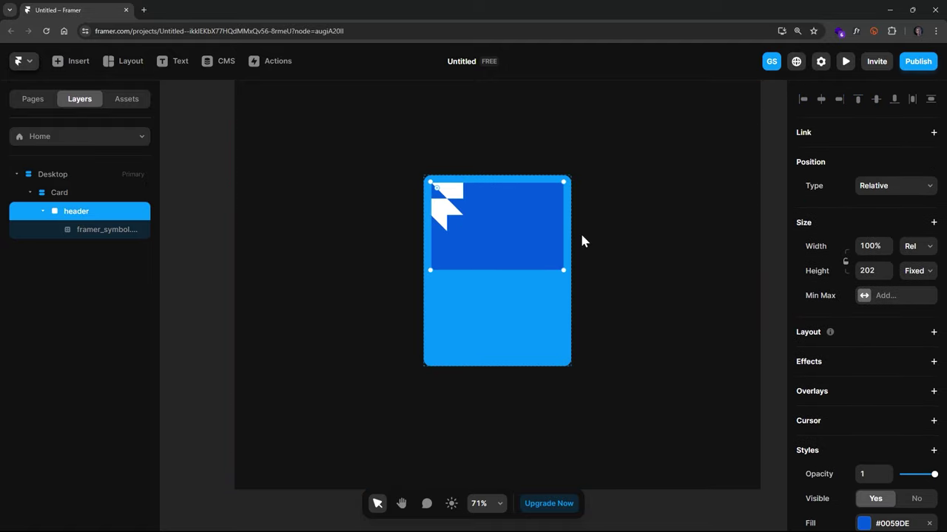
pyautogui.click(933, 332)
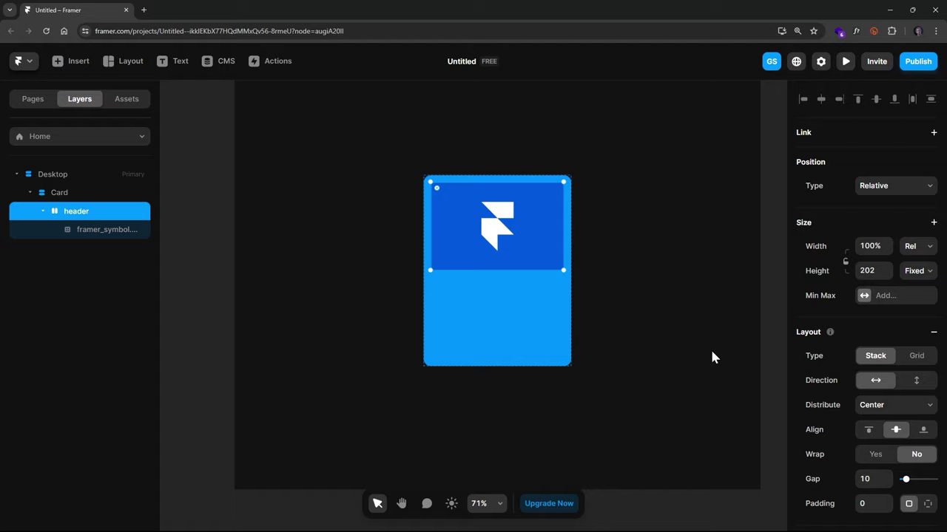
# Shrink the logo in the header to about 50 × 76 and reselect the header frame
pyautogui.click(499, 231)
pyautogui.moveTo(519, 183); pyautogui.dragTo(529, 227)
pyautogui.click(589, 225)
pyautogui.click(497, 222)
pyautogui.click(546, 209)
pyautogui.click(497, 225)
pyautogui.click(529, 227)
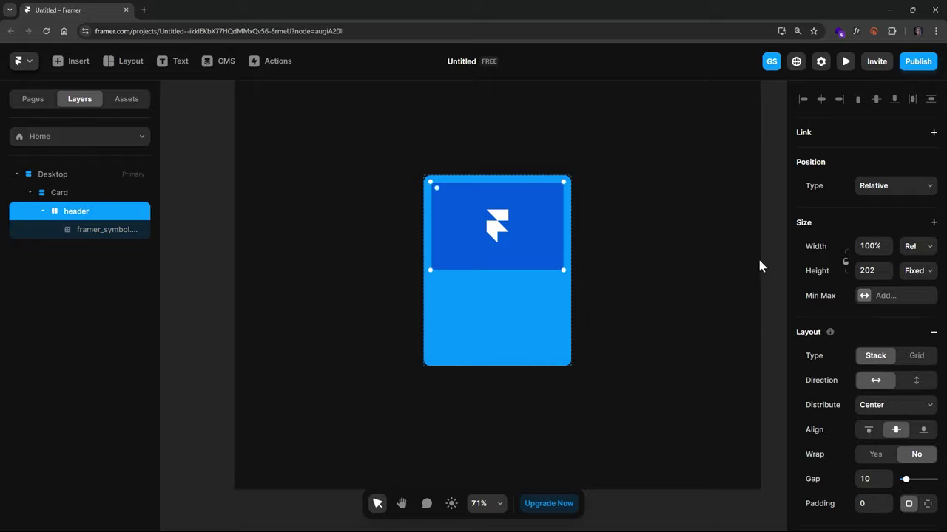
# Try to move the logo downward out of the header with its position type left at Relative
pyautogui.scroll(-6, 875, 433)
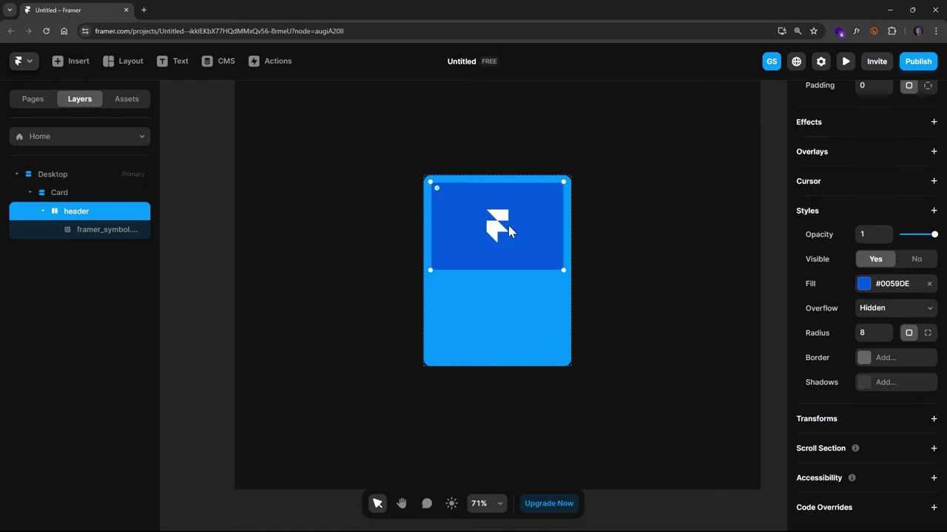
pyautogui.click(83, 144)
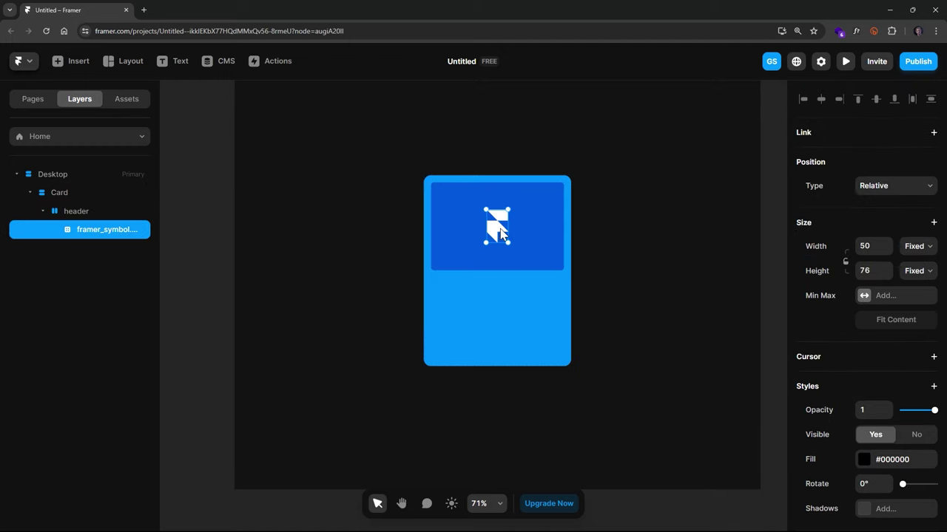
pyautogui.click(877, 187)
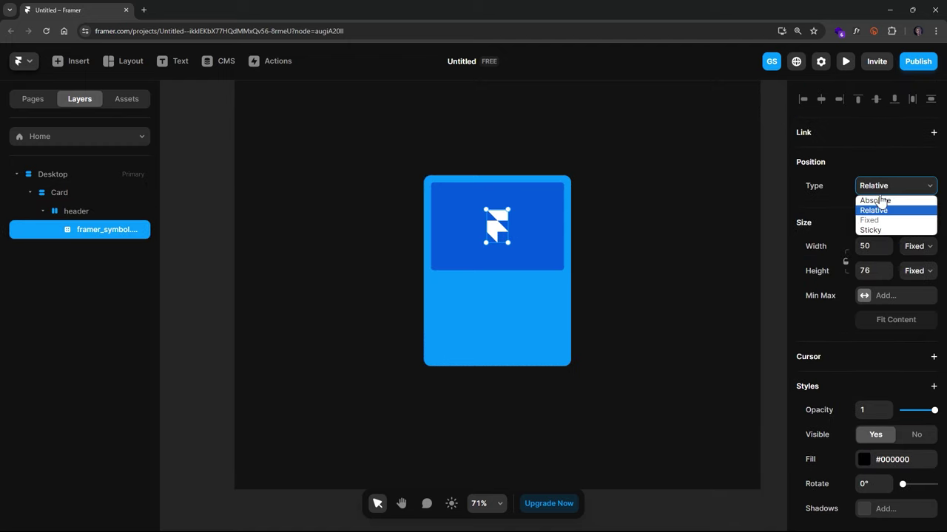
pyautogui.click(880, 201)
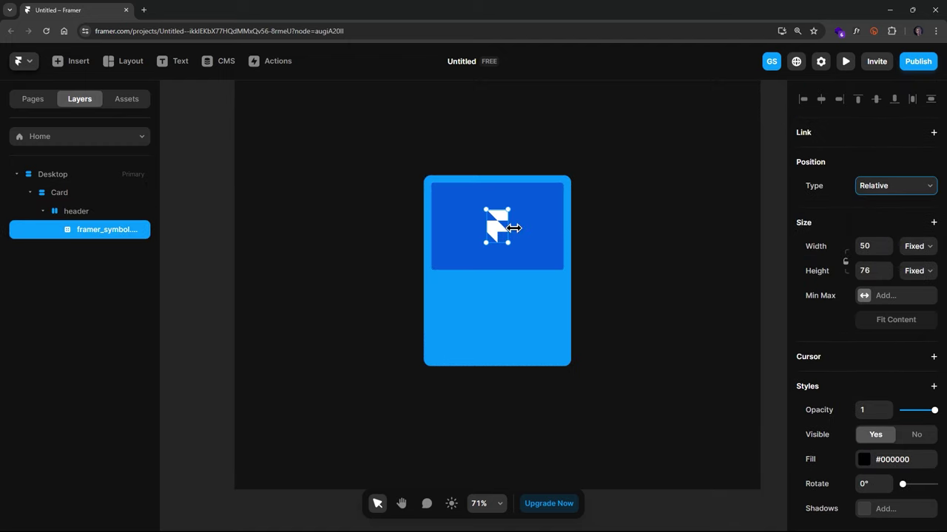
pyautogui.moveTo(495, 252); pyautogui.dragTo(496, 294)
# Switch the logo's position type to Absolute, try moving it downward, and undo the move
pyautogui.click(903, 190)
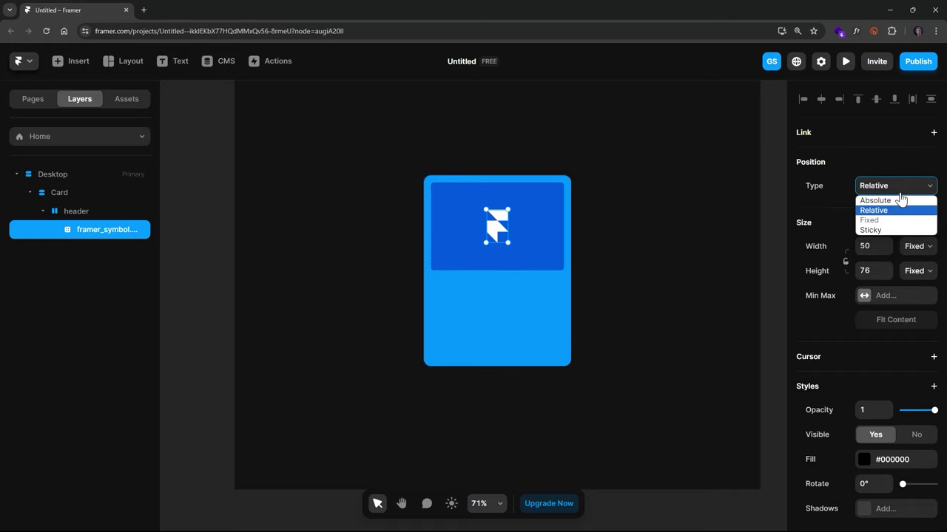
pyautogui.click(901, 200)
pyautogui.moveTo(494, 243); pyautogui.dragTo(493, 294)
pyautogui.hotkey('ctrl', 'z')
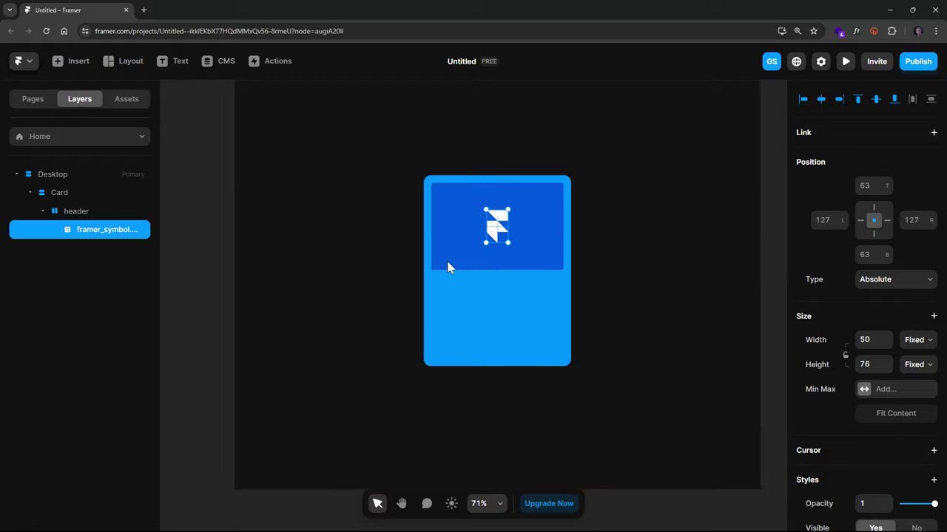
# Set the logo's position type back to Relative and deselect it
pyautogui.click(894, 279)
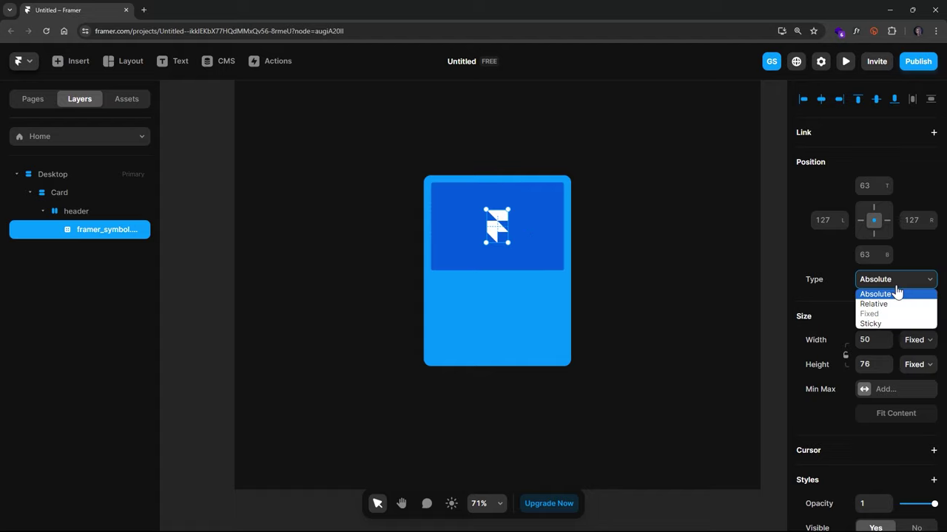
pyautogui.click(896, 304)
pyautogui.click(681, 207)
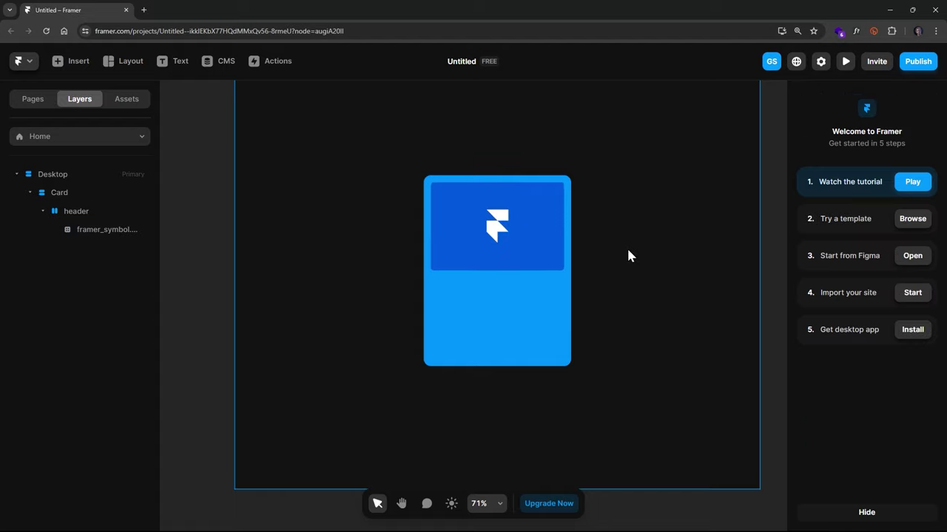
# Switch to Figma, examine the testimonial text and its spacing below the card's header, and return to Framer
pyautogui.scroll(-3, 626, 248)
pyautogui.scroll(2, 611, 249)
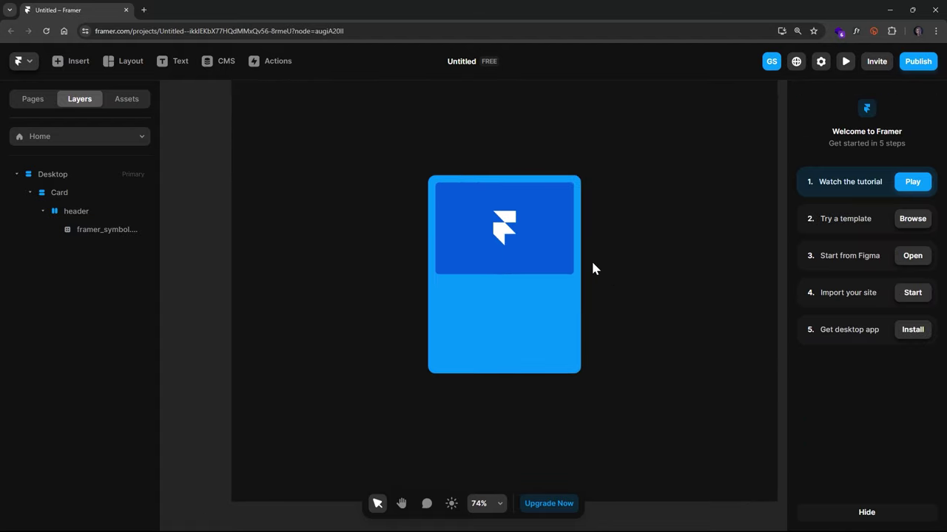
pyautogui.moveTo(504, 530)
pyautogui.click(441, 521)
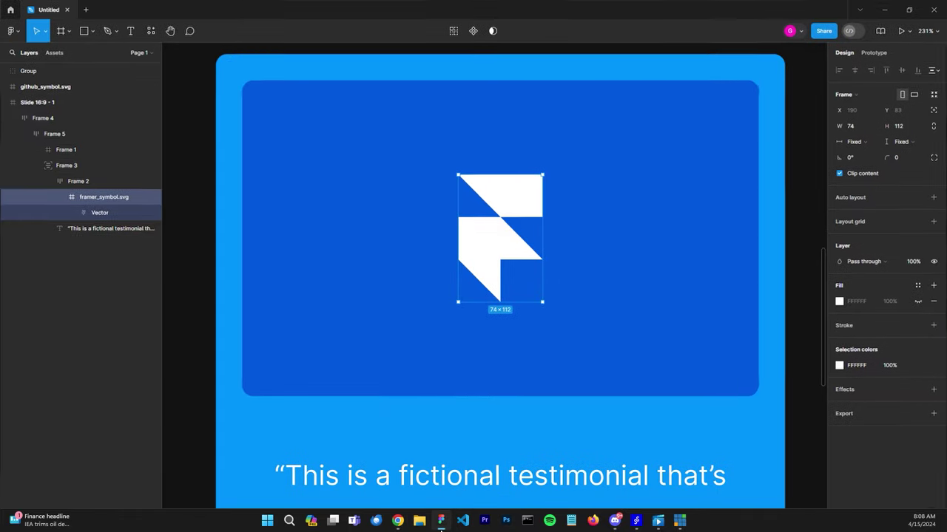
pyautogui.scroll(-6, 405, 381)
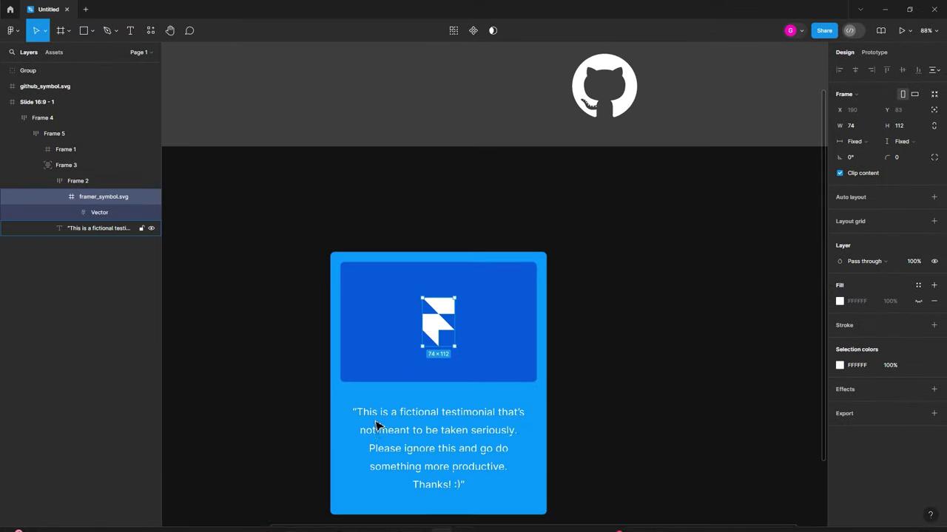
pyautogui.click(428, 425)
pyautogui.scroll(5, 418, 359)
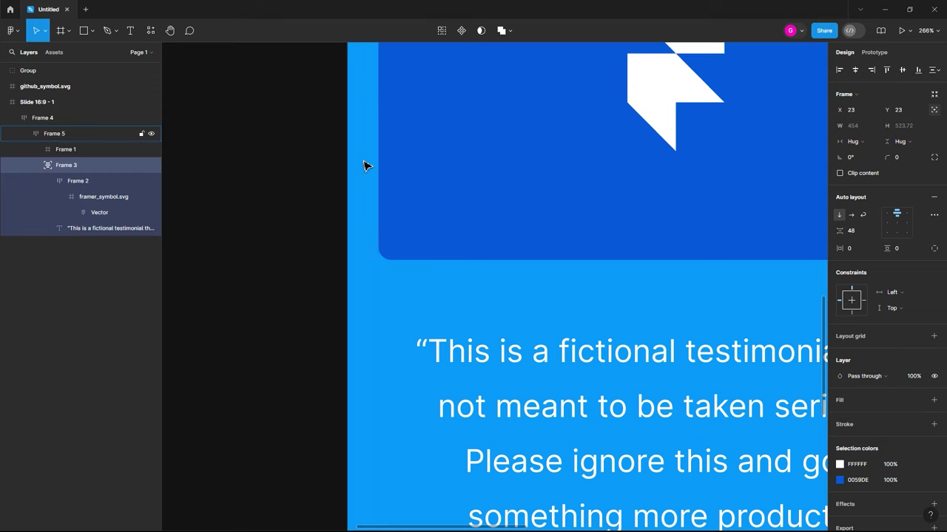
pyautogui.moveTo(592, 529)
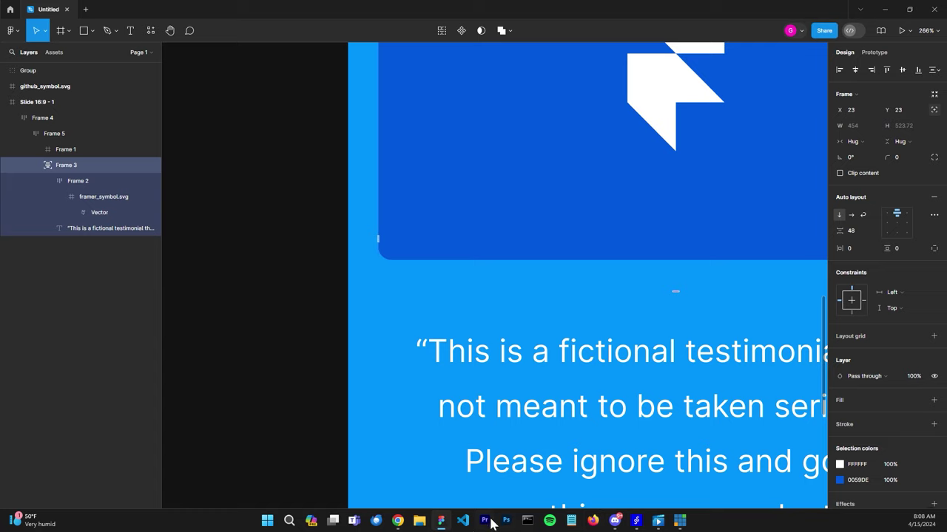
pyautogui.click(885, 9)
# Draw a small frame about 88 × 27 inside the header for the badge
pyautogui.scroll(5, 499, 334)
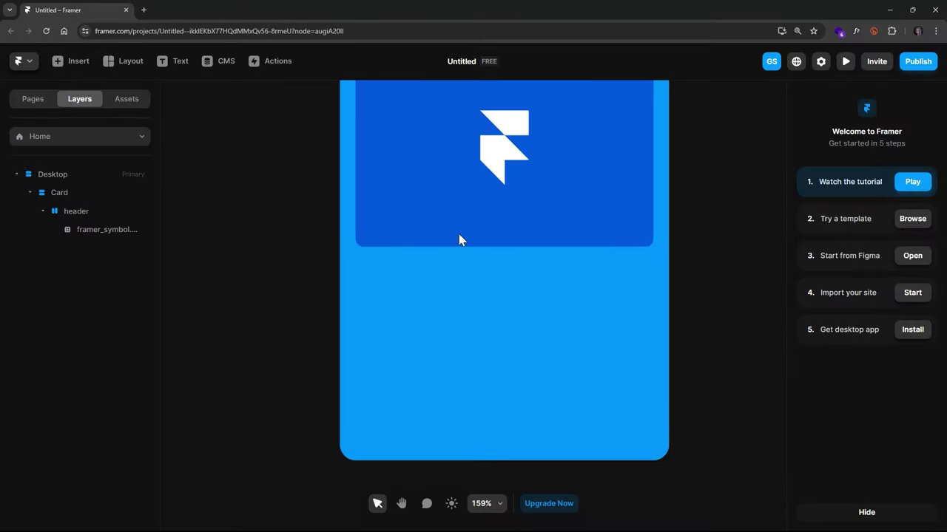
pyautogui.press('v')
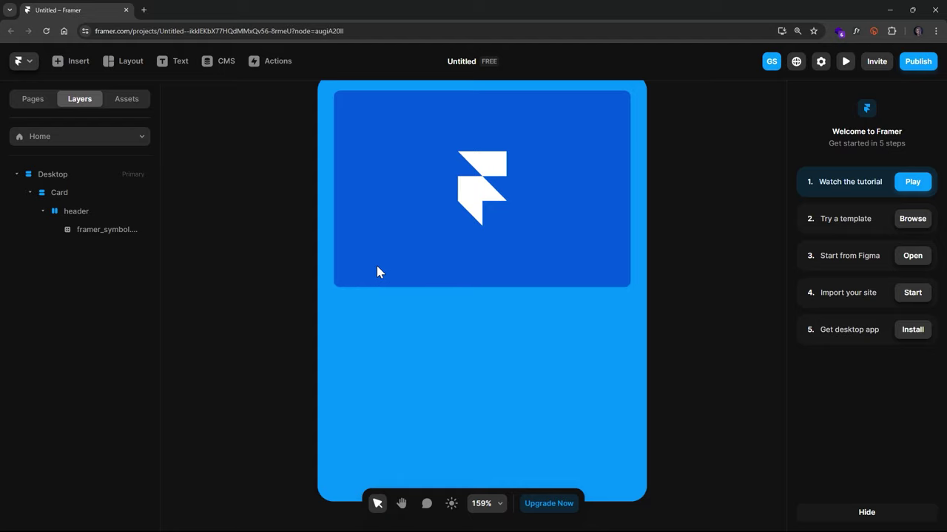
pyautogui.press('f')
pyautogui.moveTo(358, 253); pyautogui.dragTo(446, 278)
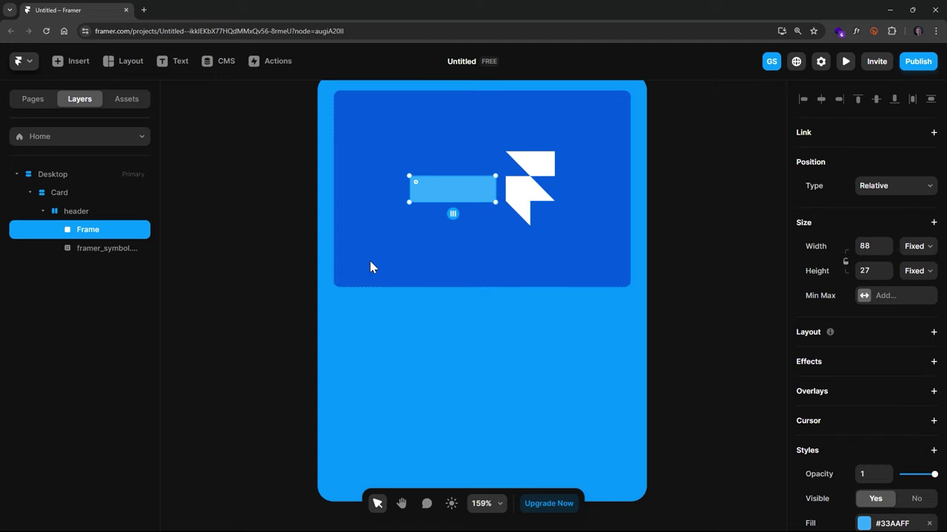
# Set the small frame's position type to Absolute and move it to the header's lower-left corner, 18 from the left and bottom edges
pyautogui.click(895, 191)
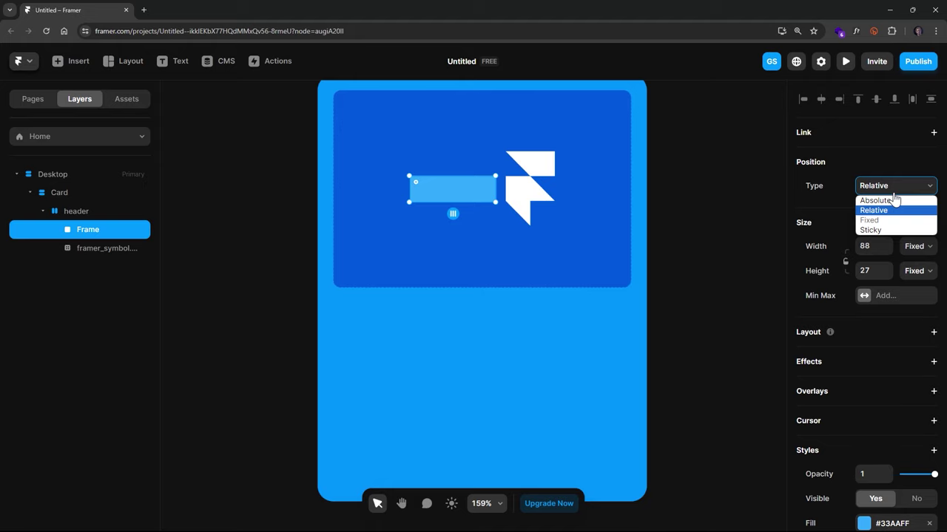
pyautogui.click(875, 200)
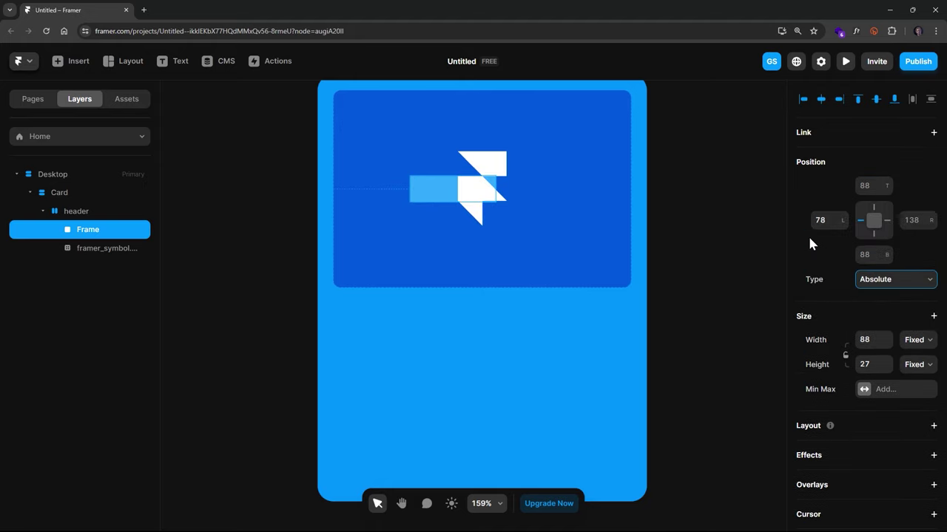
pyautogui.moveTo(435, 193); pyautogui.dragTo(379, 260)
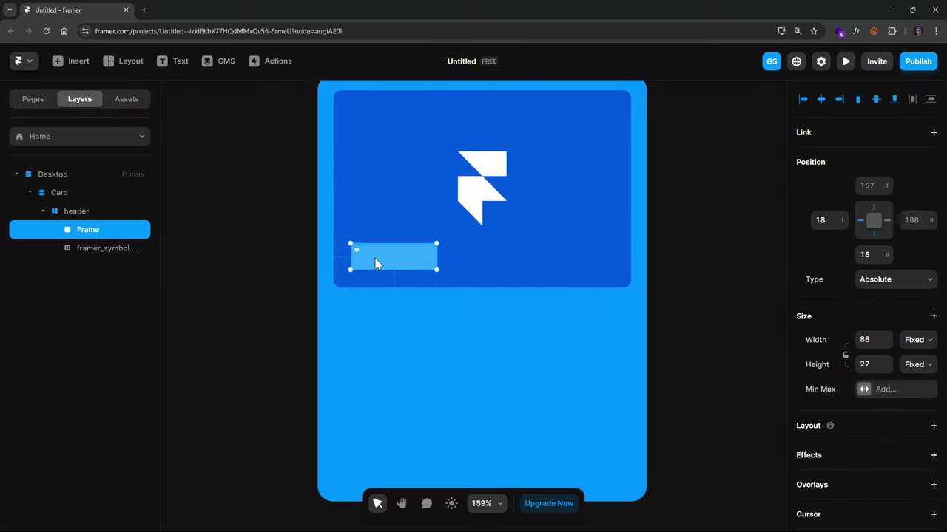
# Add a stack layout to the small frame in the header's lower-left corner
pyautogui.scroll(-5, 876, 403)
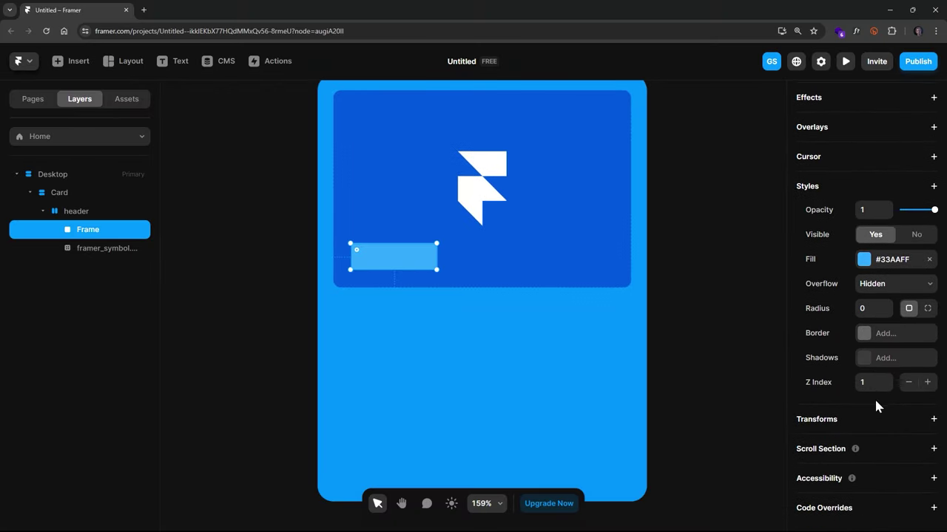
pyautogui.scroll(5, 897, 342)
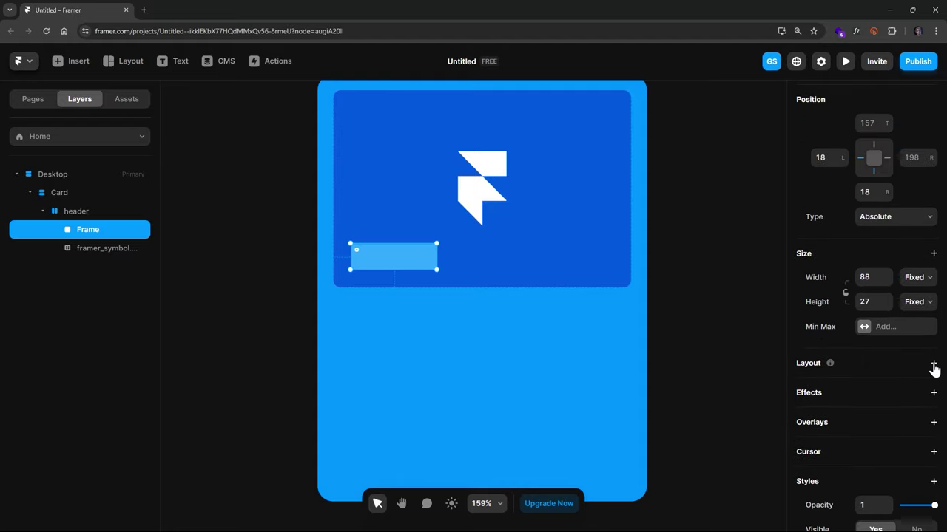
pyautogui.click(933, 364)
# Round the small stack into a pill shape with a corner radius of 27
pyautogui.scroll(-1, 881, 413)
pyautogui.scroll(-5, 882, 412)
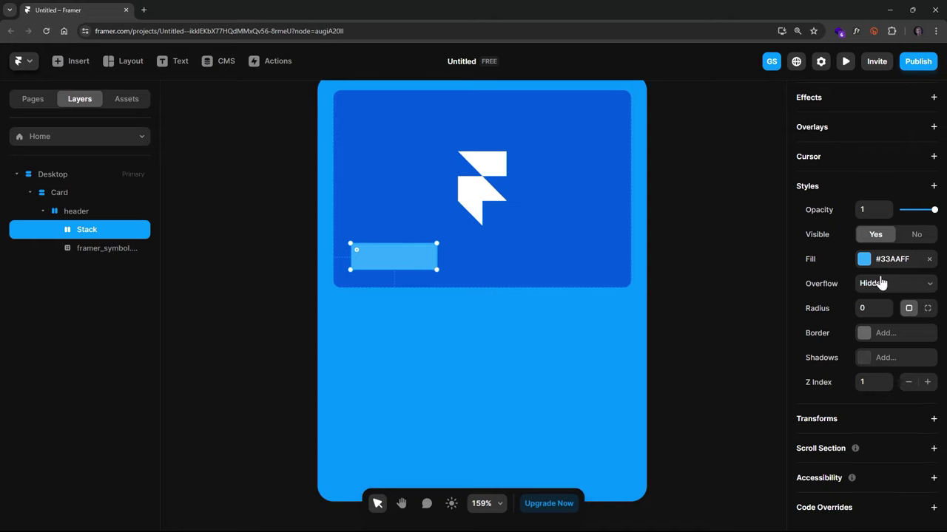
pyautogui.click(878, 311)
pyautogui.write('1')
pyautogui.press('Up')
pyautogui.press('Up')
pyautogui.press('Up')
pyautogui.press('Up')
pyautogui.press('Up')
pyautogui.press('Up')
pyautogui.press('Up')
pyautogui.press('Up')
pyautogui.press('Up')
pyautogui.press('Up')
pyautogui.press('Up')
pyautogui.press('Up')
pyautogui.press('Up')
pyautogui.press('Up')
pyautogui.press('Up')
pyautogui.press('Up')
pyautogui.press('Up')
pyautogui.press('Up')
pyautogui.press('Up')
pyautogui.press('Up')
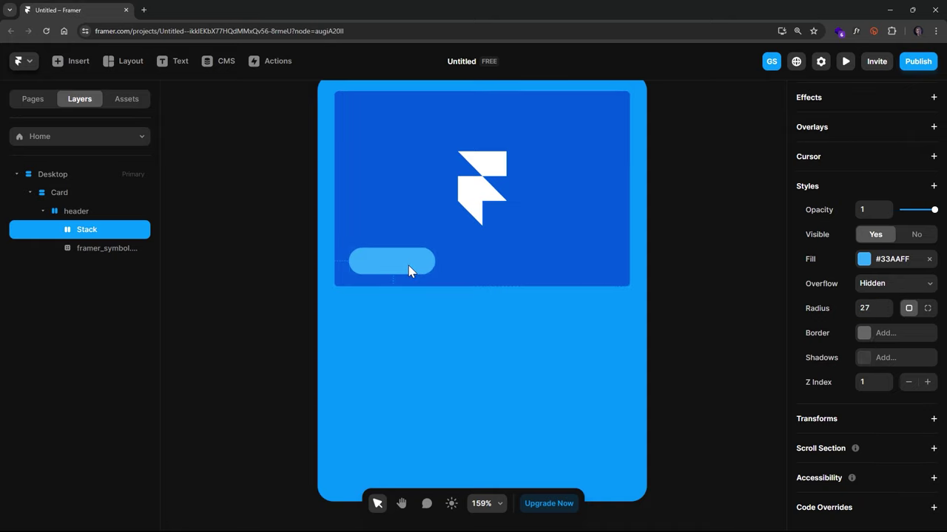
# Add a text layer inside the pill-shaped stack in the header
pyautogui.press('t')
pyautogui.click(364, 256)
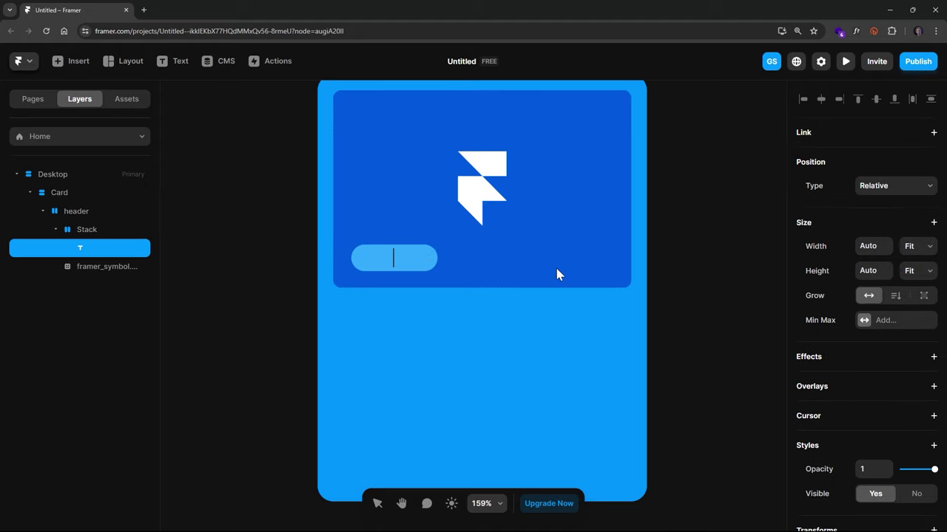
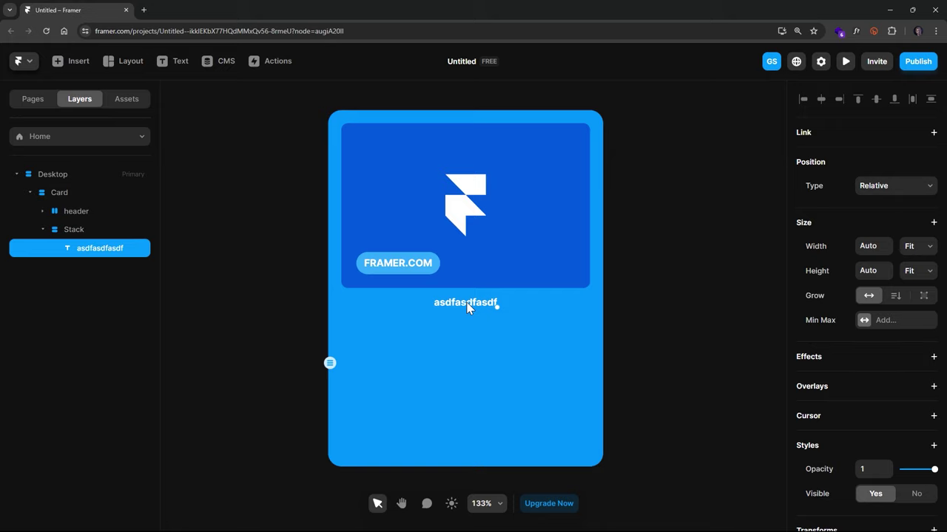
# Replace the placeholder text with “This is a fictional testimonial that’s not meant to be taken seriously. Please ignore this and go do something more productive. Thanks! :)”
pyautogui.doubleClick(466, 302)
pyautogui.write('"This is a fictional testimonial that’s not meant to be taken seriously. Please ignore this and go do something more productive. Thanks! :)"')
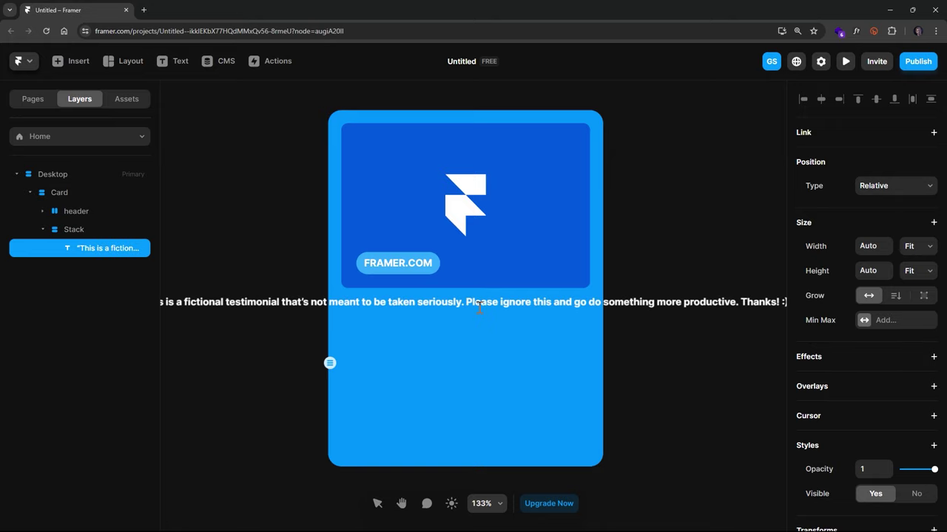
pyautogui.press('Escape')
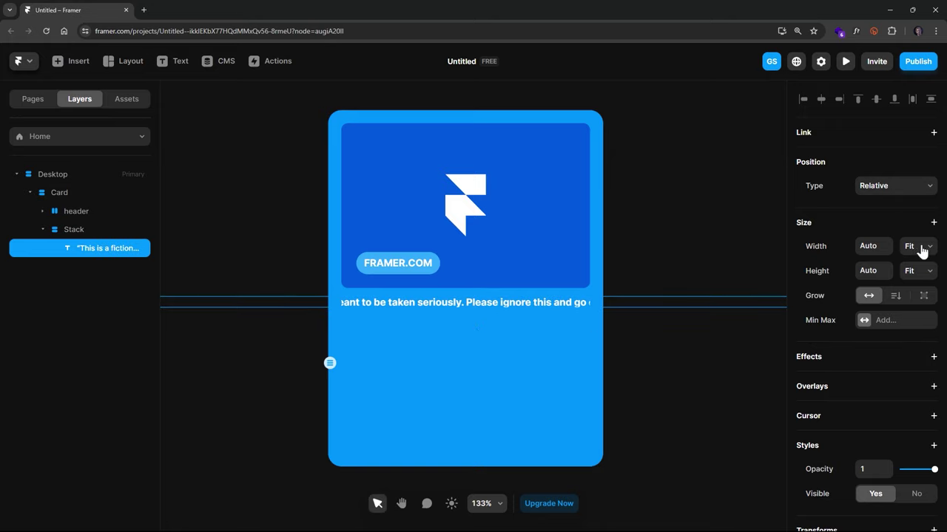
# Set the testimonial text's width to 100% and centre-align it
pyautogui.click(874, 246)
pyautogui.press('Return')
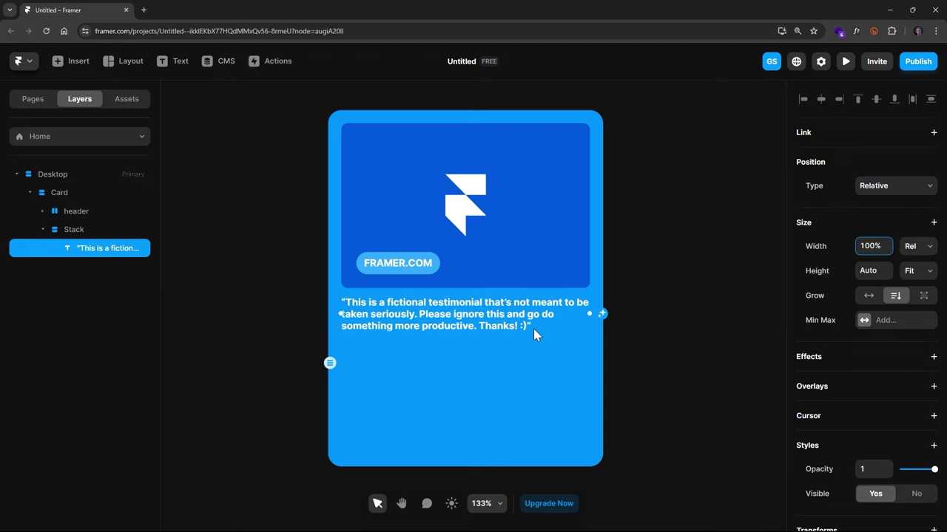
pyautogui.scroll(-5, 881, 395)
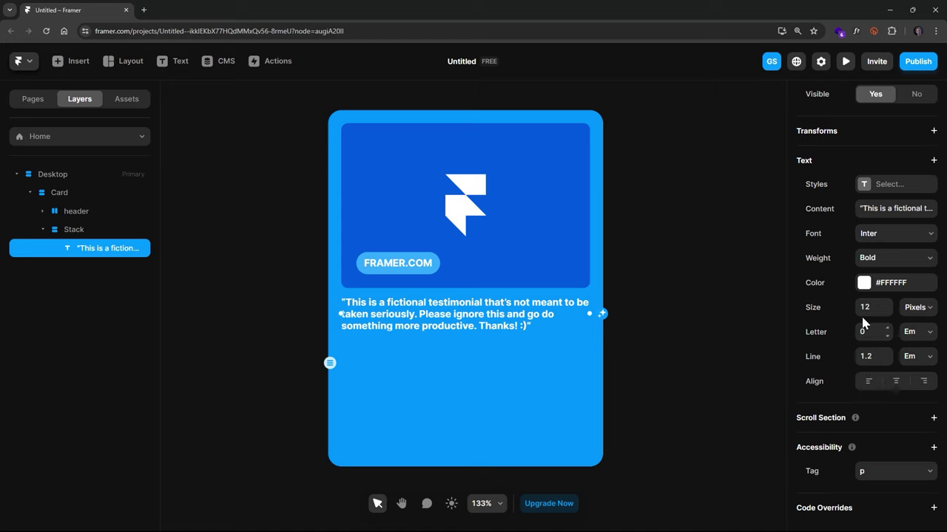
pyautogui.click(895, 383)
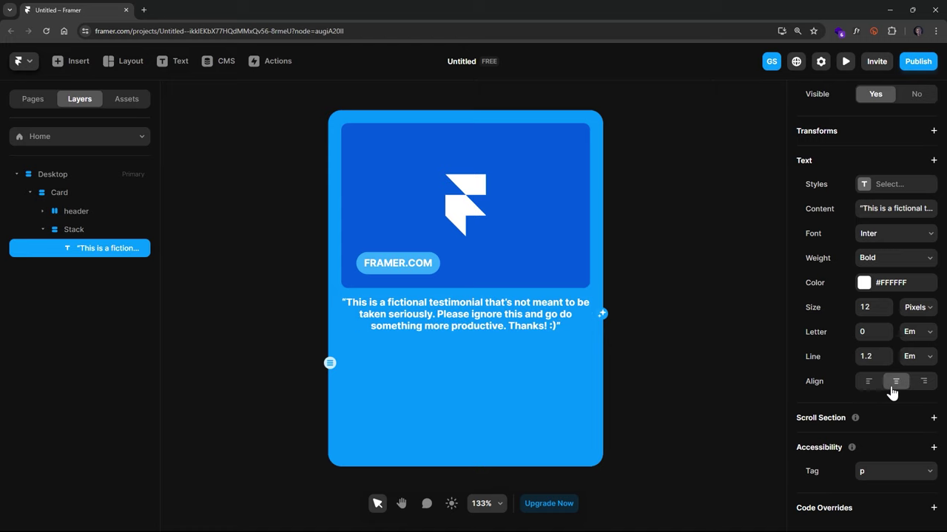
# Set the testimonial text's weight to Regular and its font size to 14 pixels
pyautogui.click(895, 262)
pyautogui.click(872, 332)
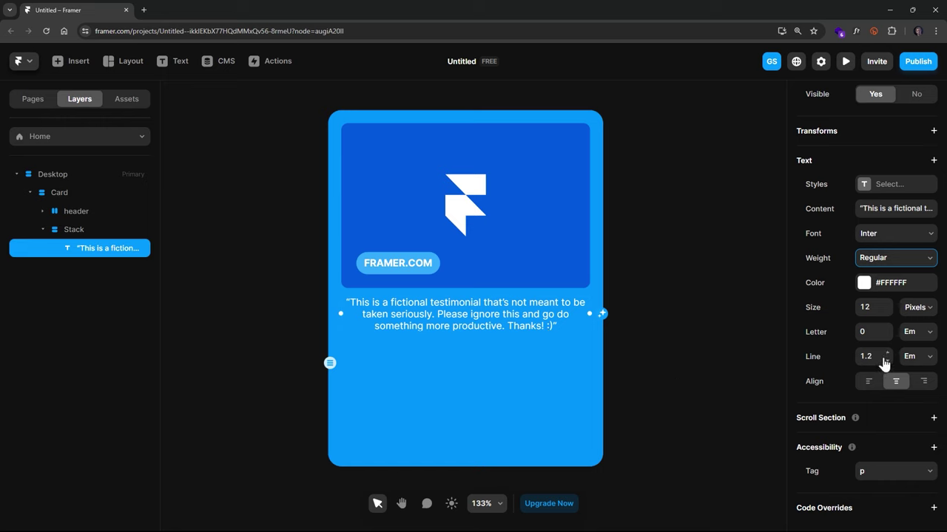
pyautogui.click(877, 312)
pyautogui.press('Up')
pyautogui.press('Up')
pyautogui.press('Up')
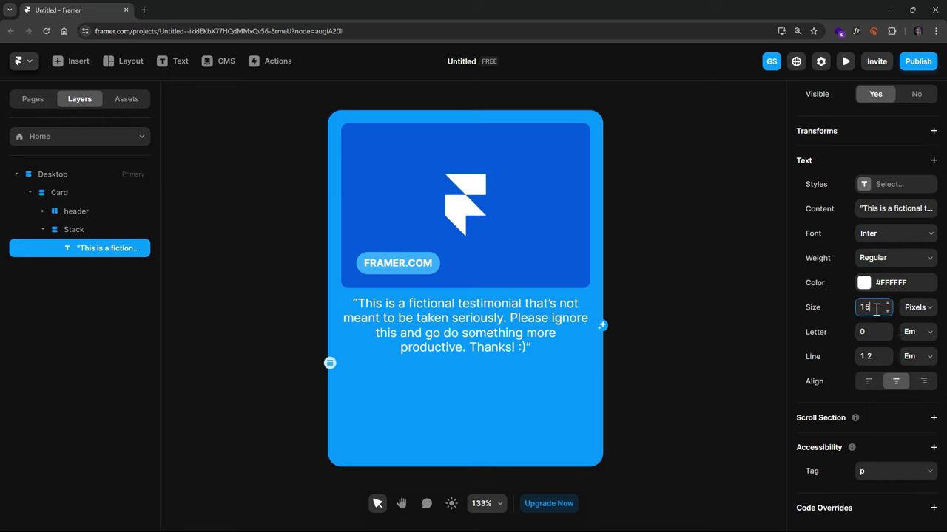
pyautogui.press('Down')
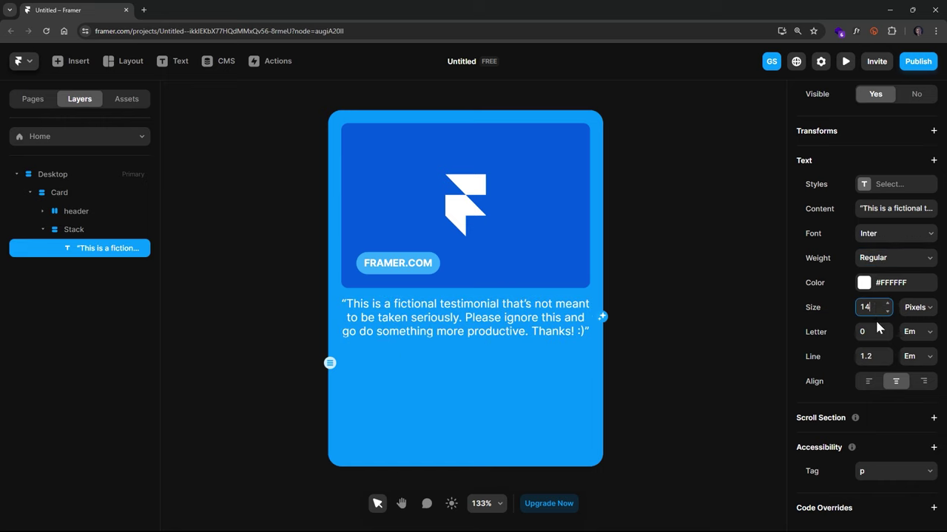
# Set the testimonial text's line height to 1.9 em
pyautogui.click(865, 357)
pyautogui.press('Up')
pyautogui.press('Up')
pyautogui.press('Up')
pyautogui.press('Up')
pyautogui.press('Up')
pyautogui.press('Up')
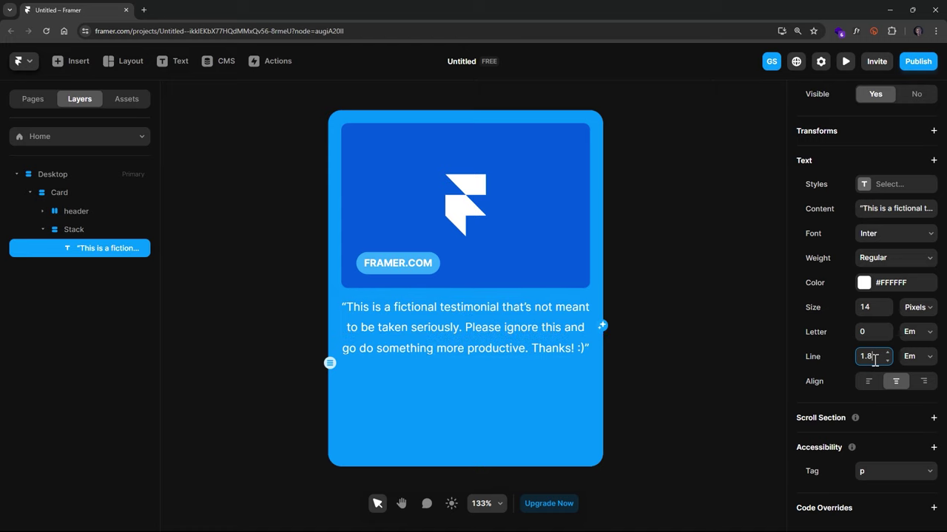
pyautogui.press('Up')
pyautogui.press('Up')
pyautogui.press('Up')
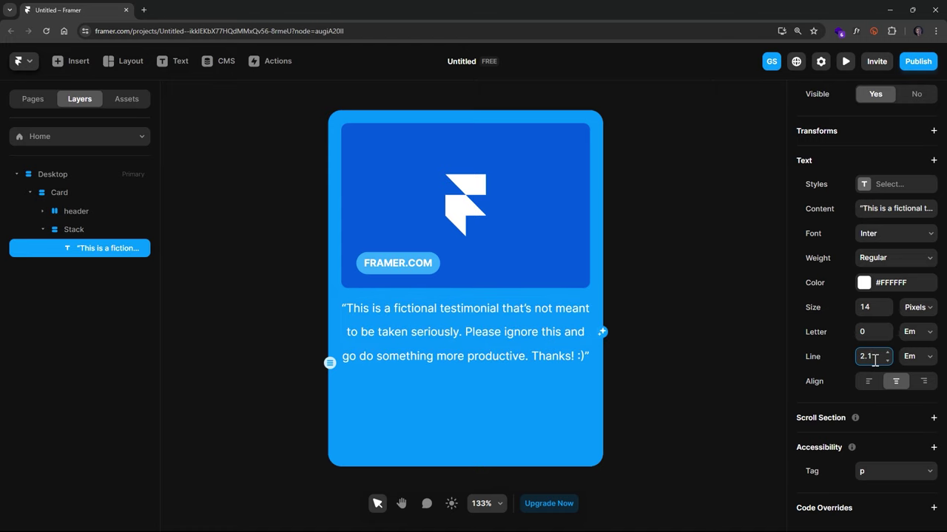
pyautogui.press('Down')
pyautogui.press('Down')
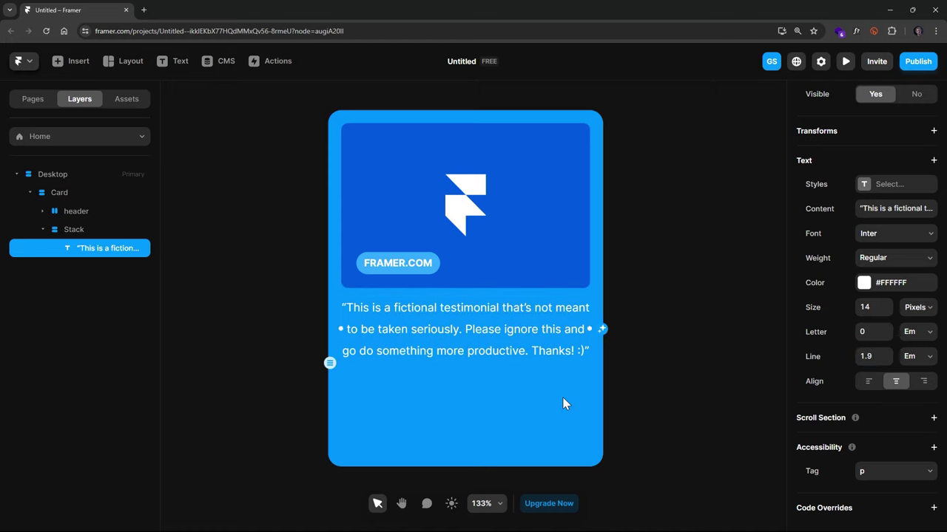
# Set the height of the stack holding the testimonial text to Fit Content
pyautogui.click(564, 403)
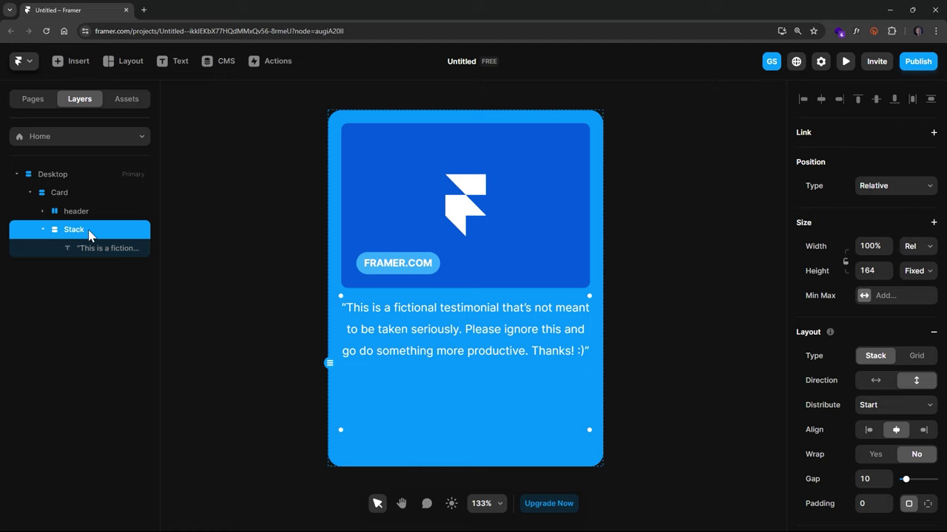
pyautogui.click(919, 274)
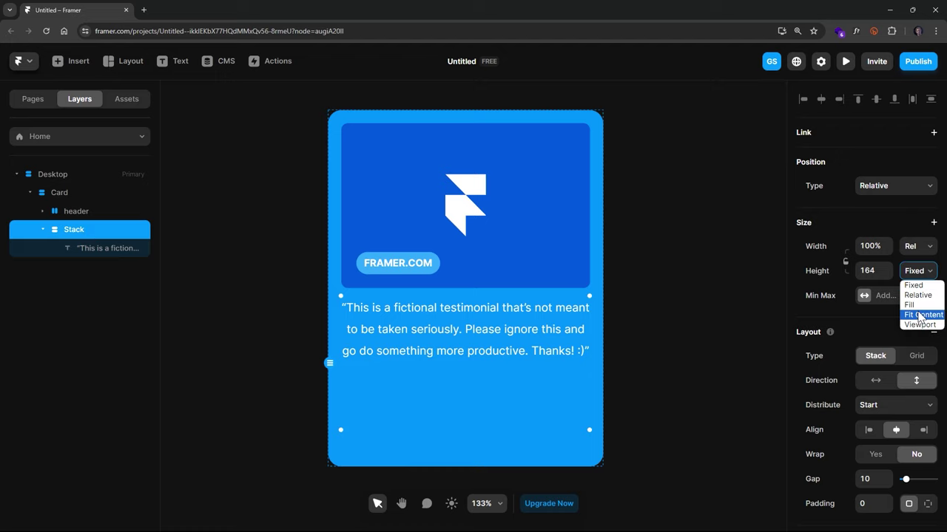
pyautogui.click(920, 315)
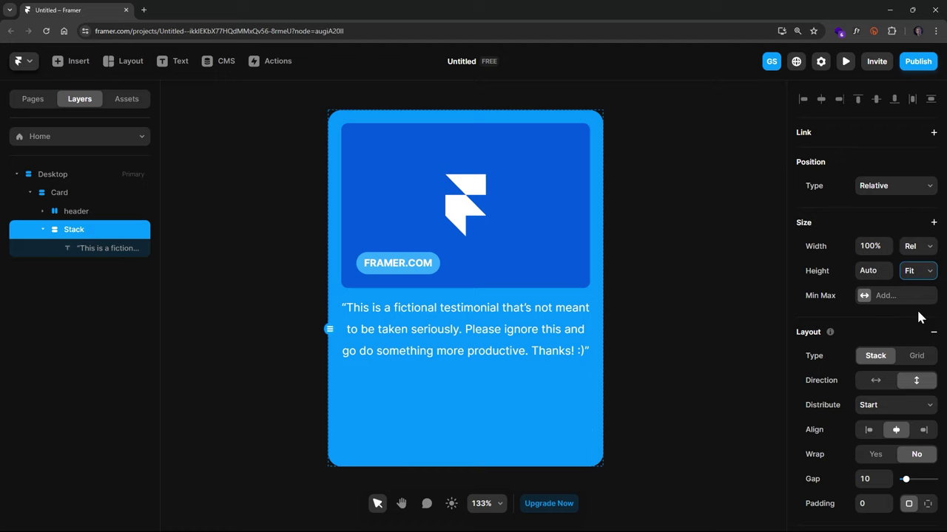
# Set the Card's height to Fit Content and deselect it
pyautogui.click(455, 409)
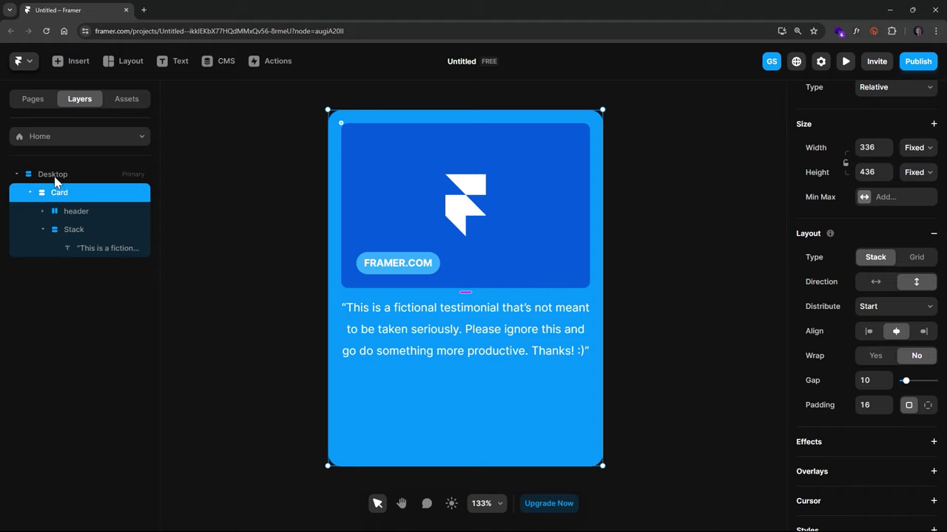
pyautogui.click(917, 171)
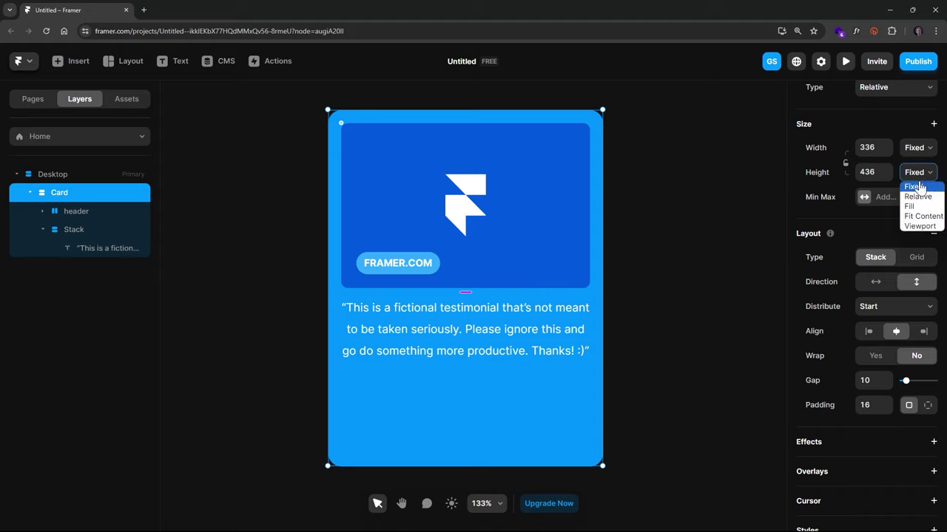
pyautogui.click(919, 215)
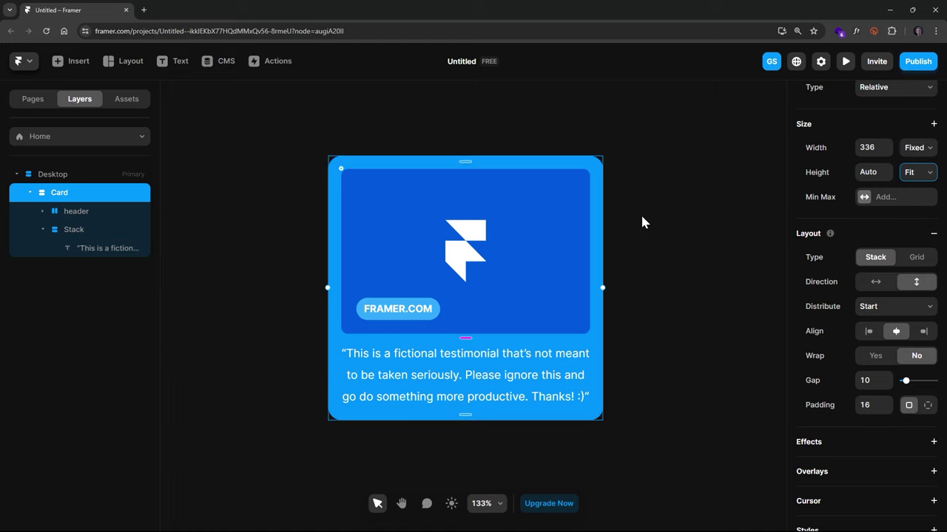
pyautogui.click(544, 381)
pyautogui.click(664, 292)
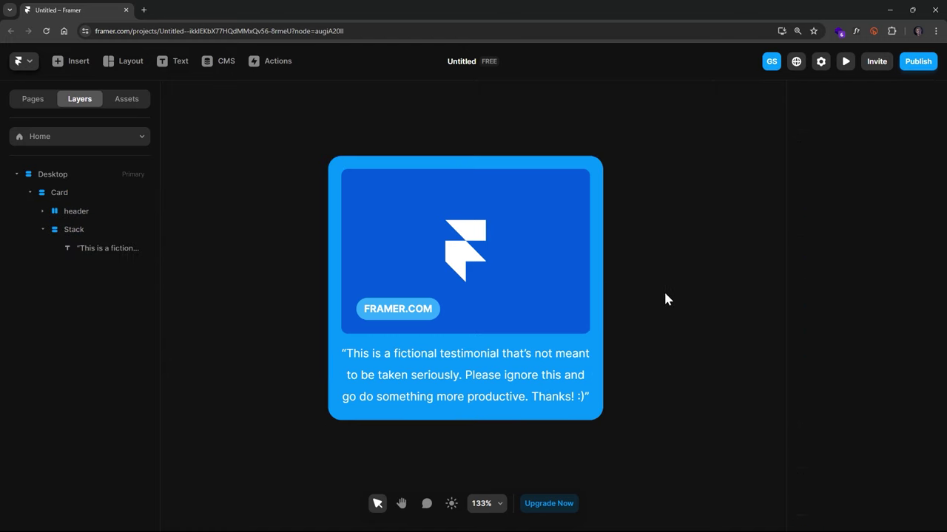
# Set the testimonial text's width to 95% relative to its stack and deselect it
pyautogui.scroll(-3, 663, 292)
pyautogui.click(584, 359)
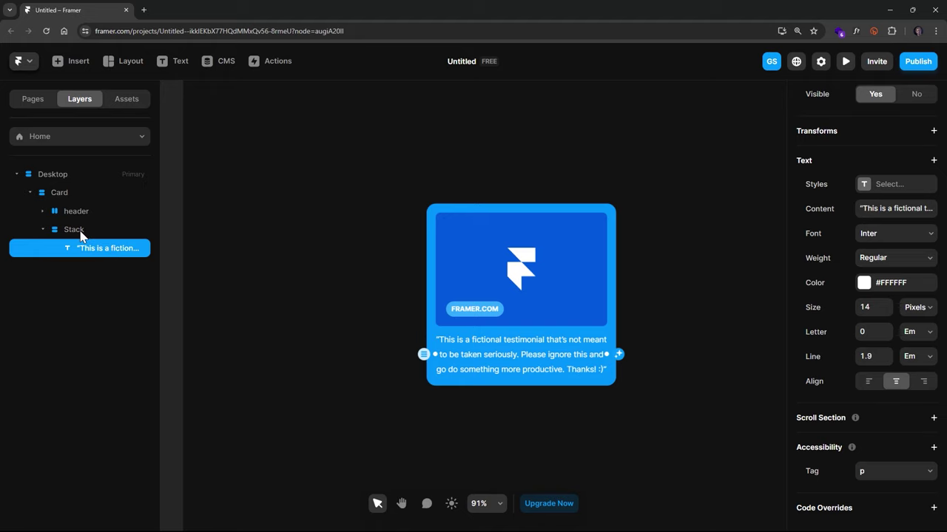
pyautogui.scroll(10, 914, 210)
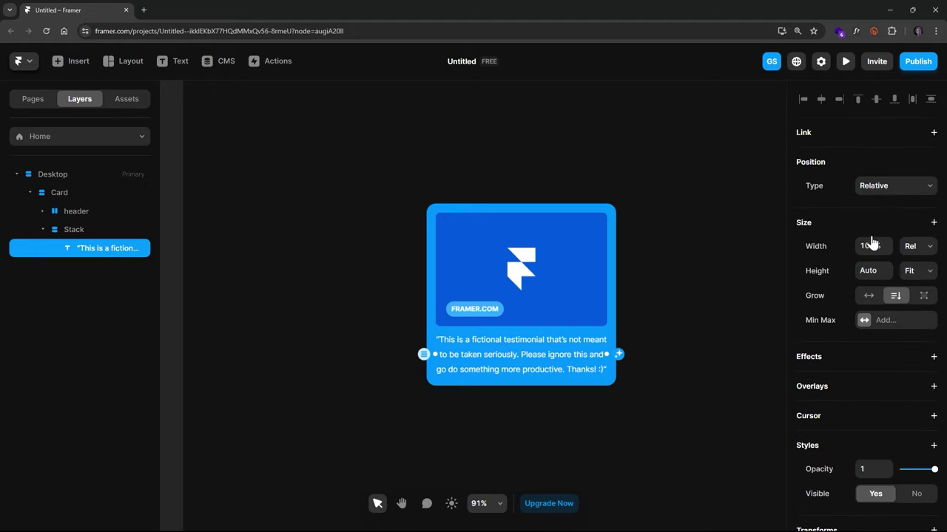
pyautogui.click(875, 245)
pyautogui.write('90')
pyautogui.press('Return')
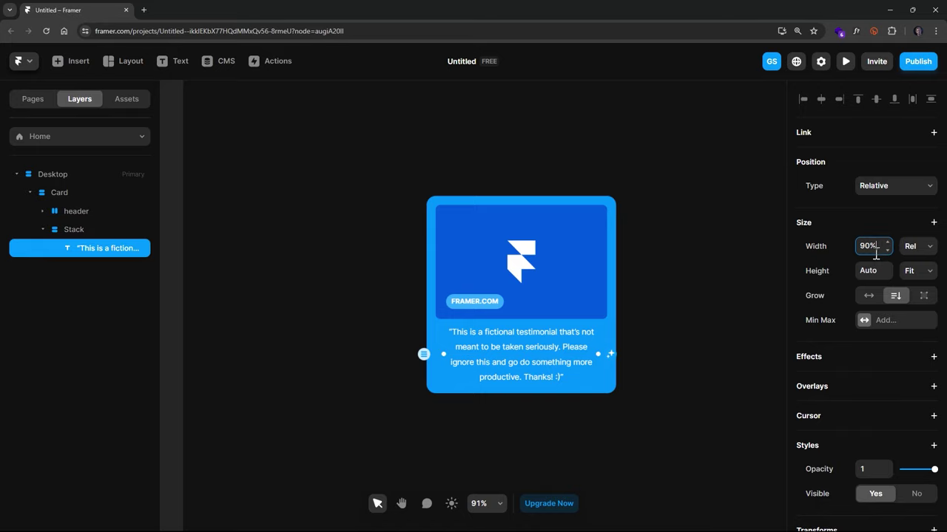
pyautogui.press('Return')
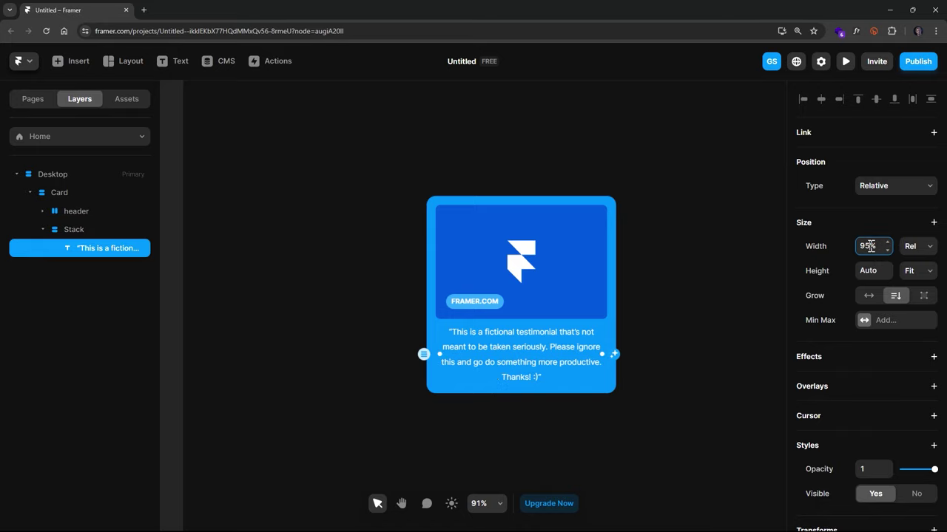
pyautogui.click(659, 416)
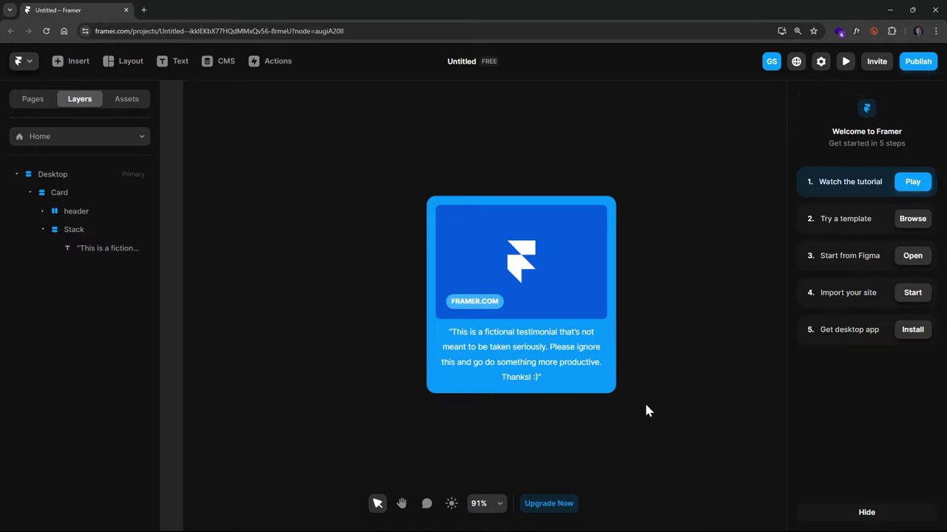
# Examine how the narrowed testimonial text wraps and sits within the card
pyautogui.scroll(-3, 634, 361)
pyautogui.scroll(5, 633, 361)
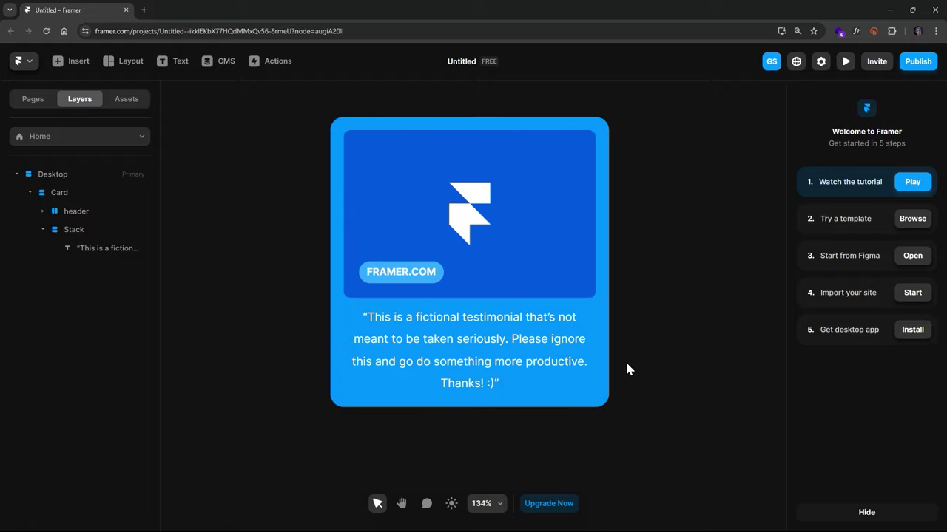
pyautogui.scroll(-5, 666, 300)
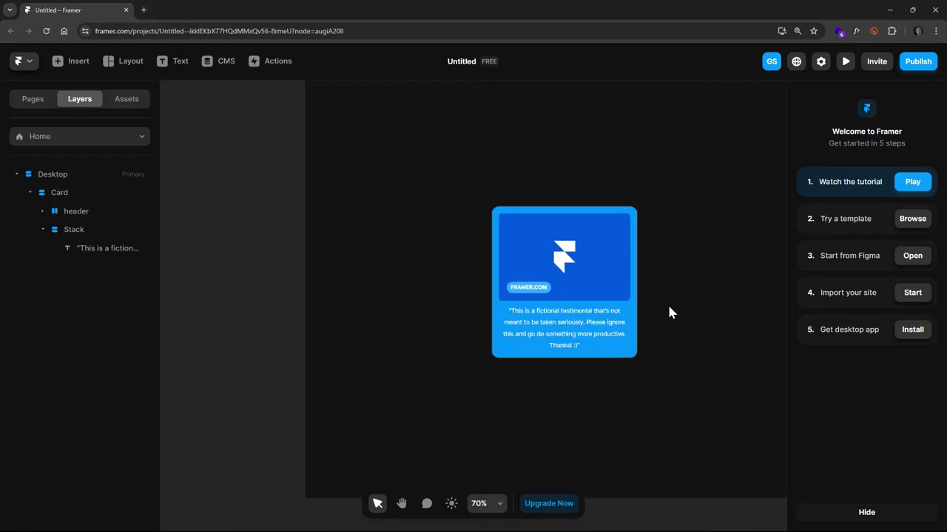
pyautogui.scroll(2, 547, 303)
pyautogui.scroll(2, 528, 303)
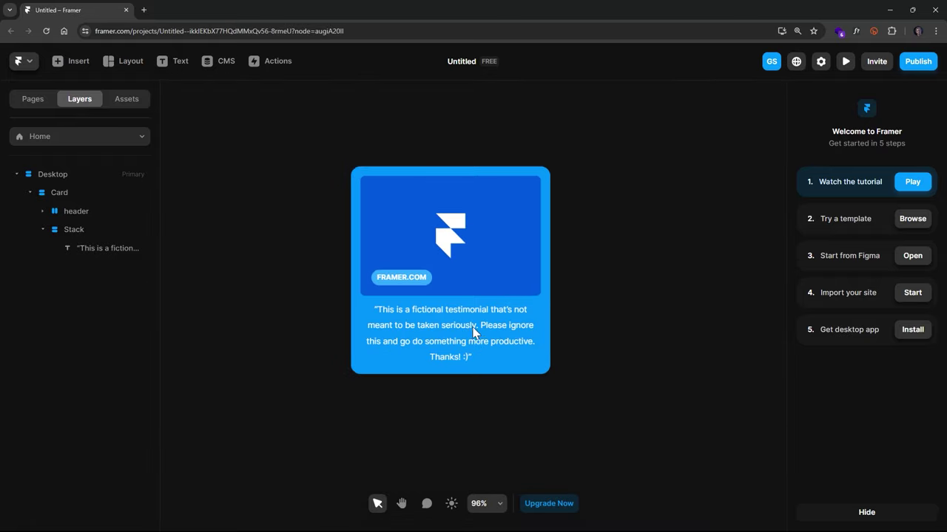
pyautogui.scroll(-3, 473, 331)
pyautogui.scroll(1, 444, 323)
pyautogui.scroll(2, 483, 314)
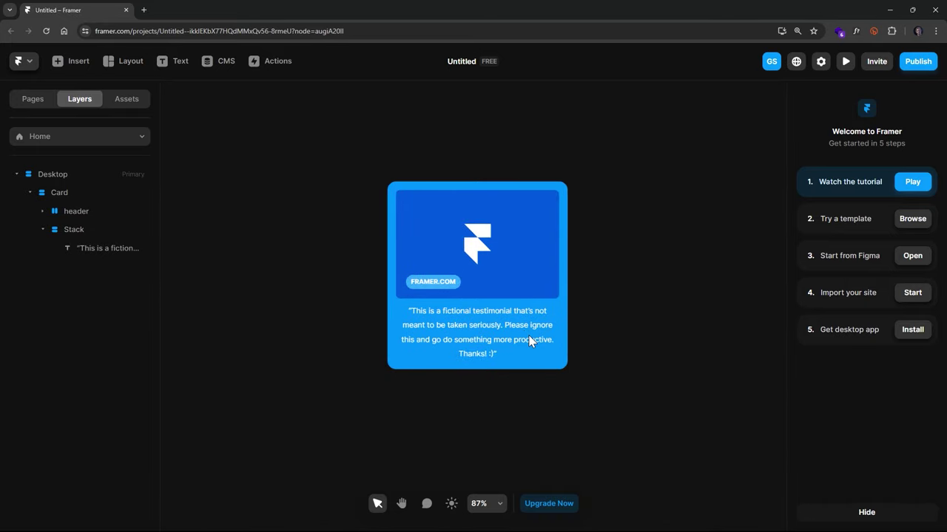
# Convert the Card stack into a component named Card
pyautogui.click(426, 193)
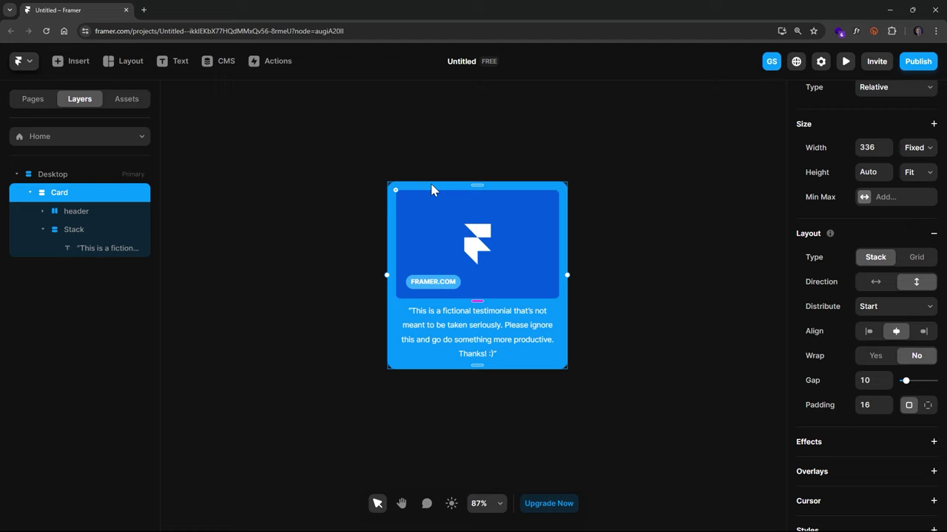
pyautogui.rightClick(62, 196)
pyautogui.click(91, 207)
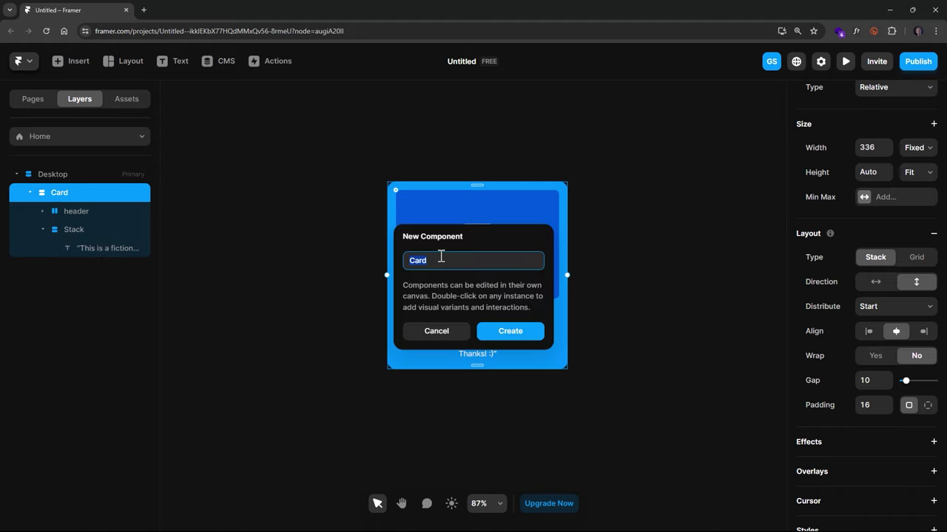
pyautogui.press('Return')
pyautogui.scroll(-4, 521, 247)
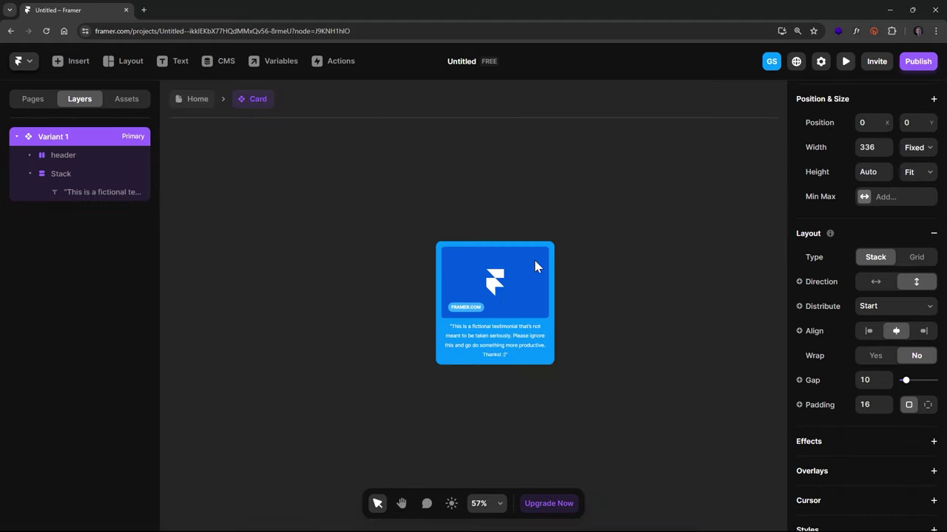
pyautogui.moveTo(518, 174); pyautogui.dragTo(538, 171)
pyautogui.press('v')
pyautogui.click(528, 152)
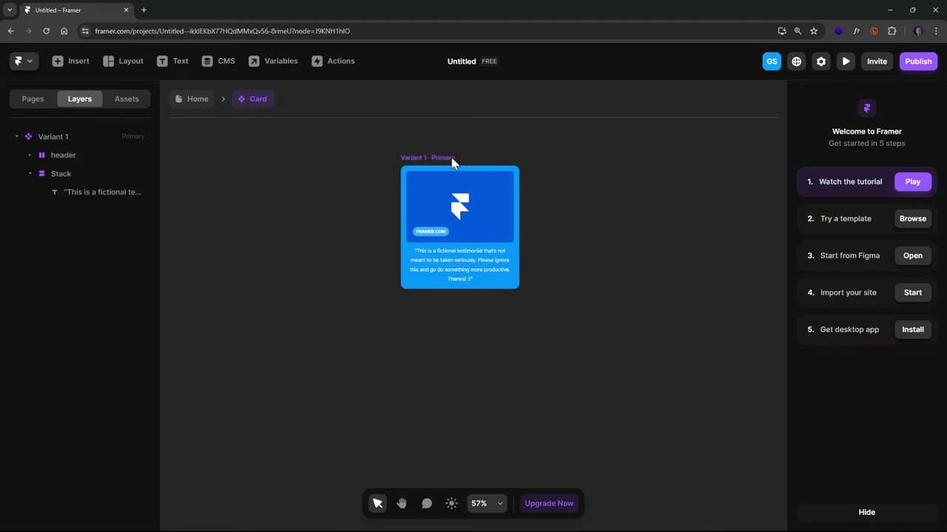
pyautogui.scroll(3, 480, 167)
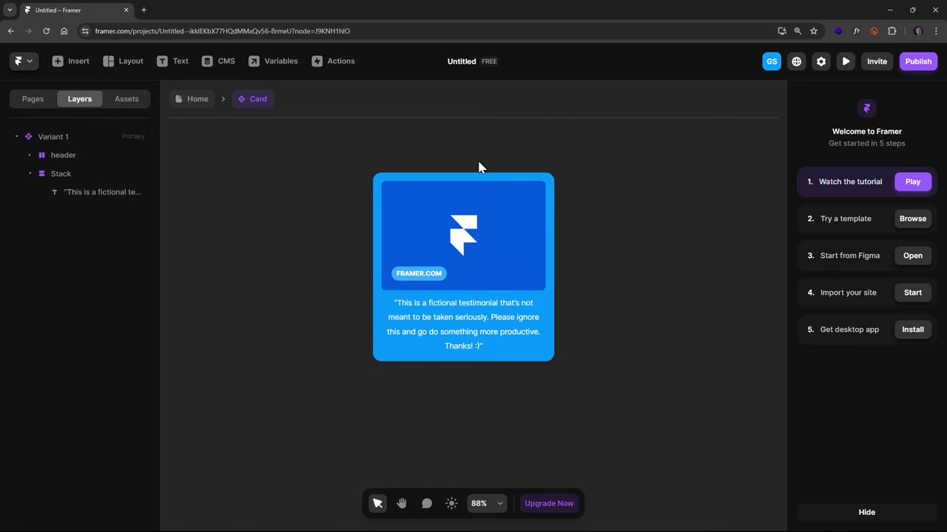
pyautogui.click(395, 204)
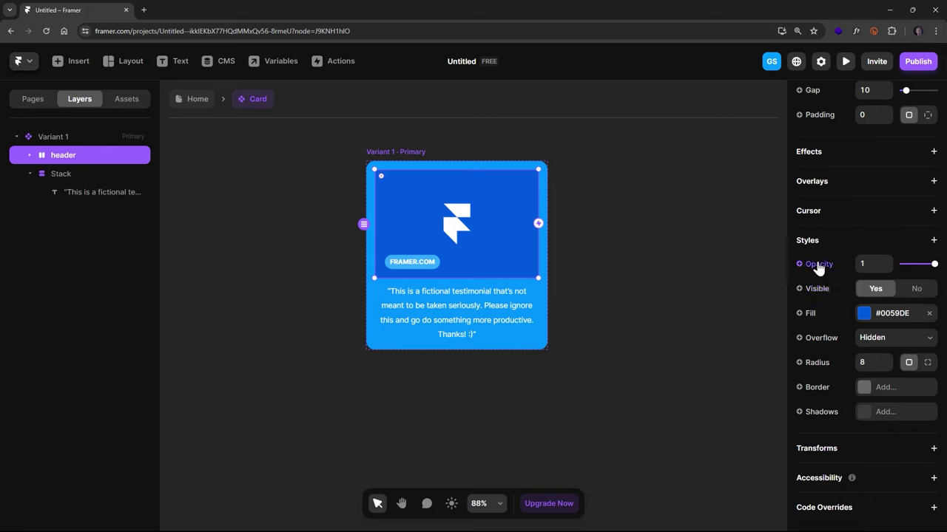
pyautogui.press('Escape')
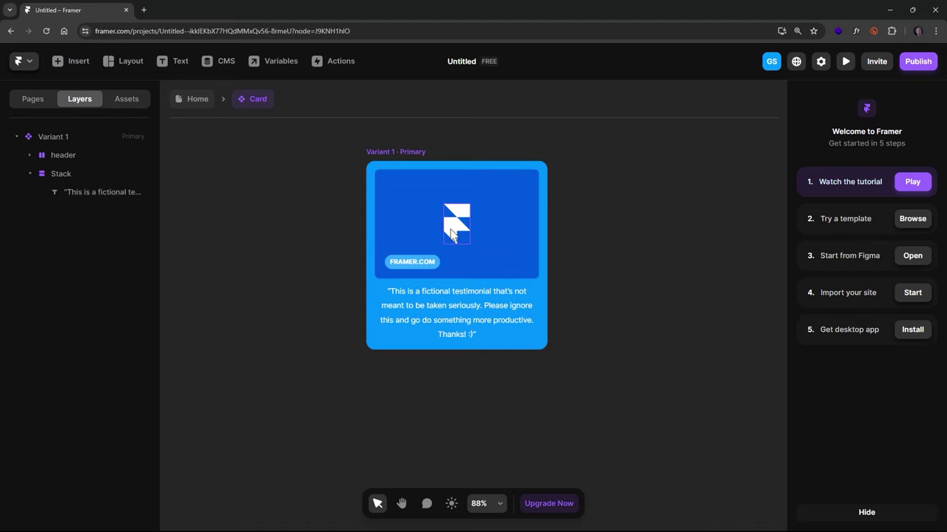
pyautogui.click(424, 263)
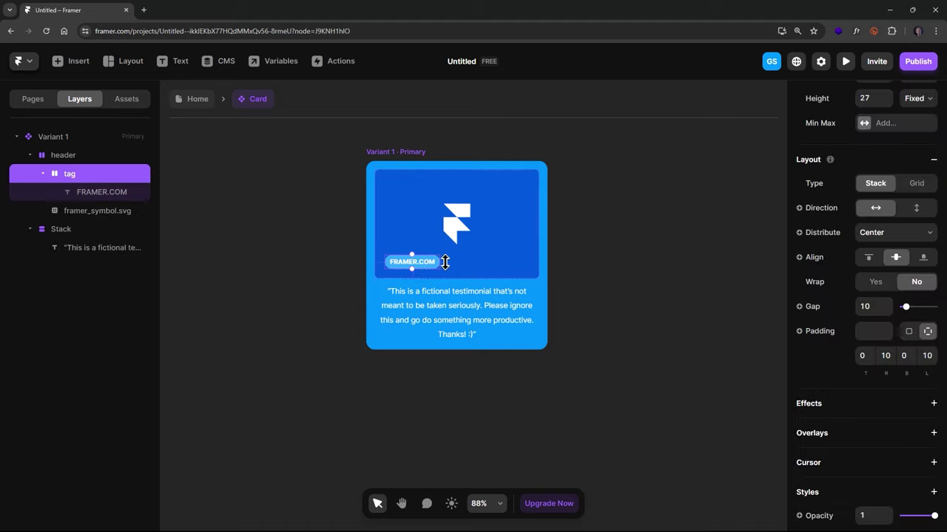
# Add a Hover variant to the Card component's primary variant and deselect it
pyautogui.click(412, 153)
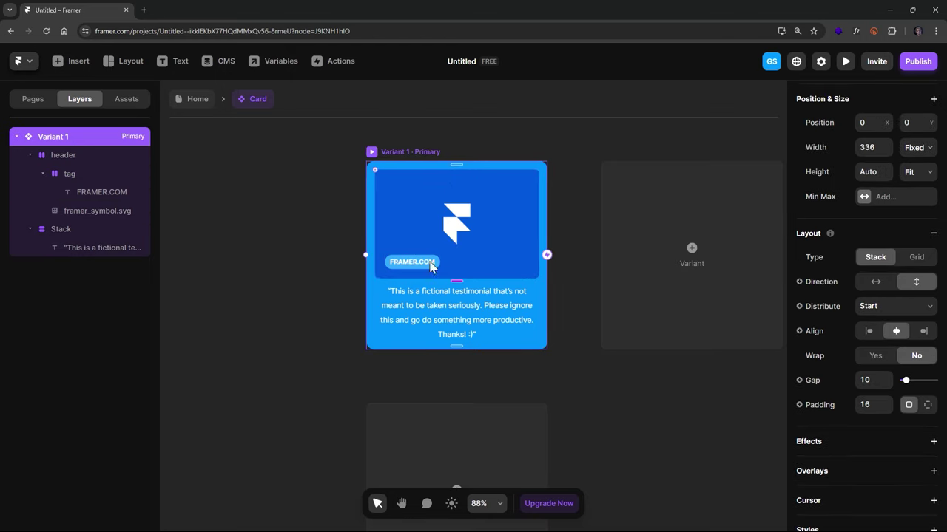
pyautogui.scroll(-3, 460, 344)
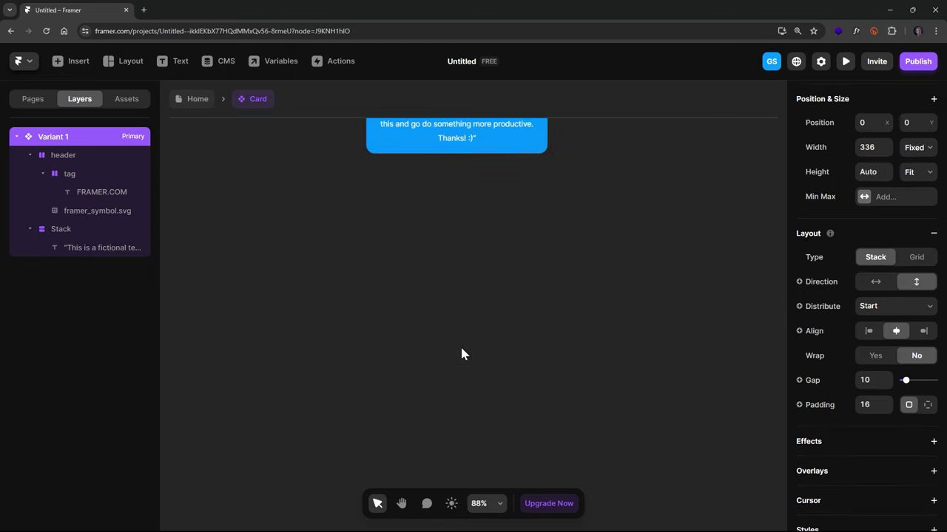
pyautogui.click(455, 393)
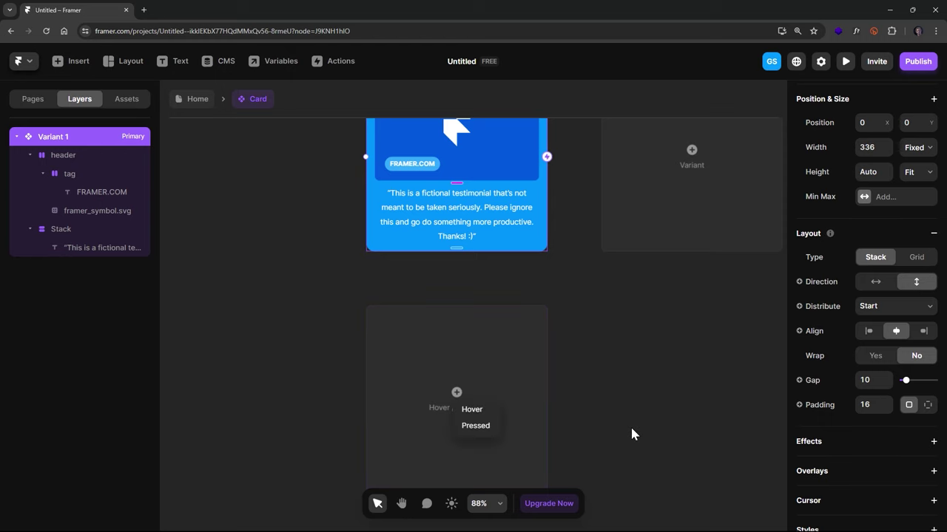
pyautogui.click(472, 409)
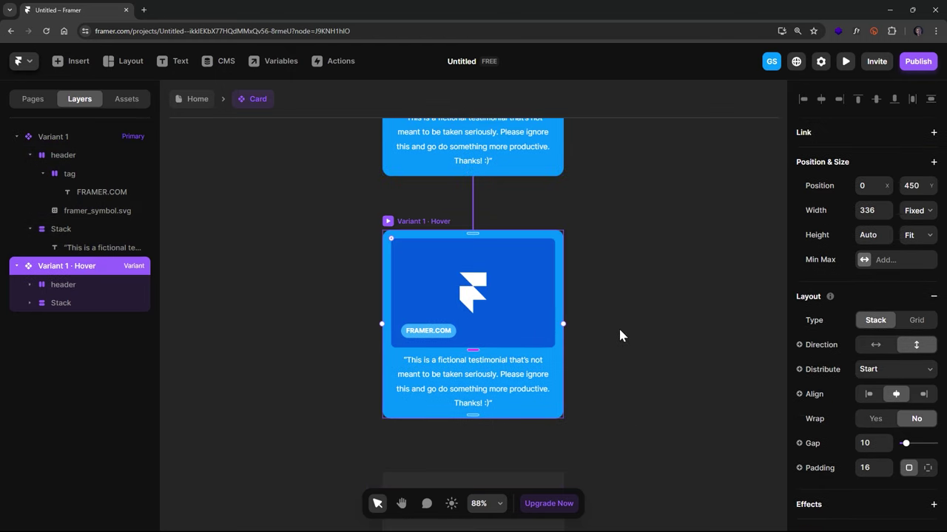
pyautogui.click(620, 335)
# Move the primary variant's FRAMER.COM tag straight down out of the header, to a bottom offset of -27
pyautogui.scroll(4, 473, 281)
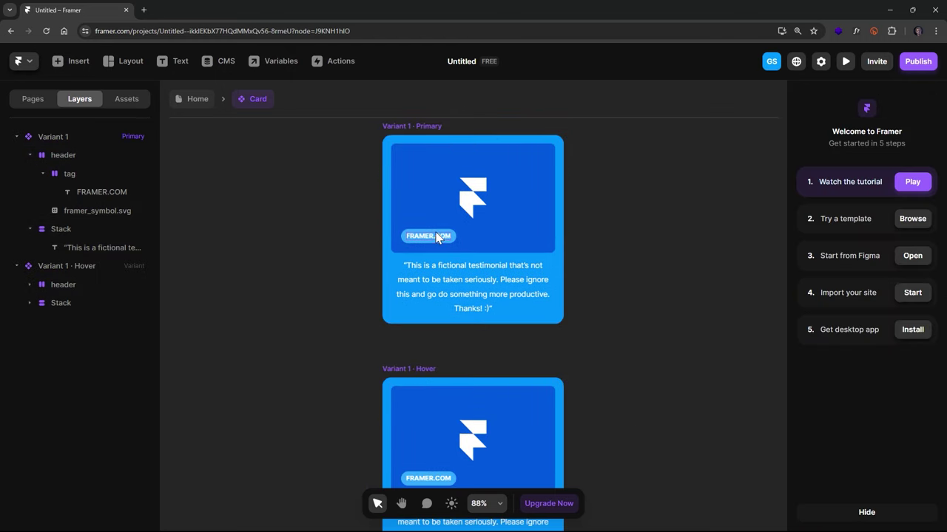
pyautogui.click(434, 237)
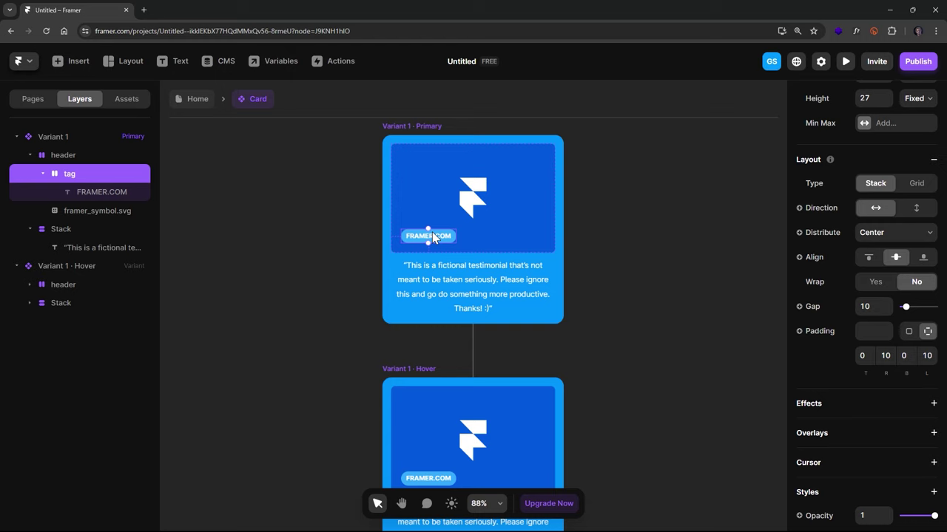
pyautogui.scroll(4, 850, 193)
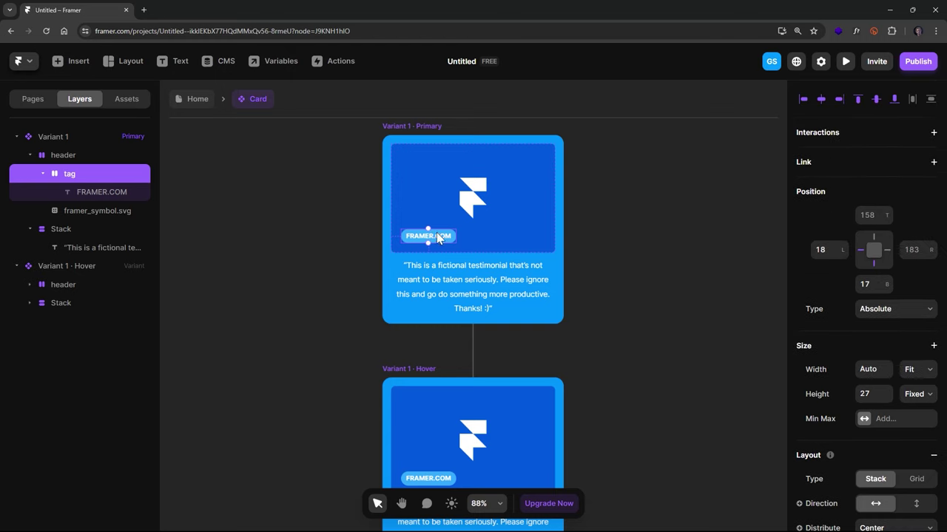
pyautogui.moveTo(437, 237); pyautogui.dragTo(436, 257)
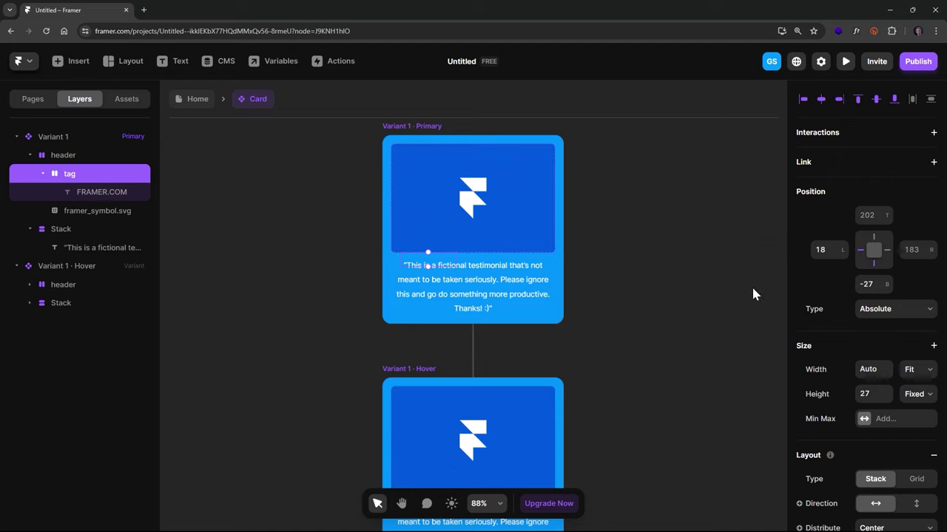
# Set the bottom offset of the FRAMER.COM tag in the hover variant's header to 27
pyautogui.scroll(-4, 584, 338)
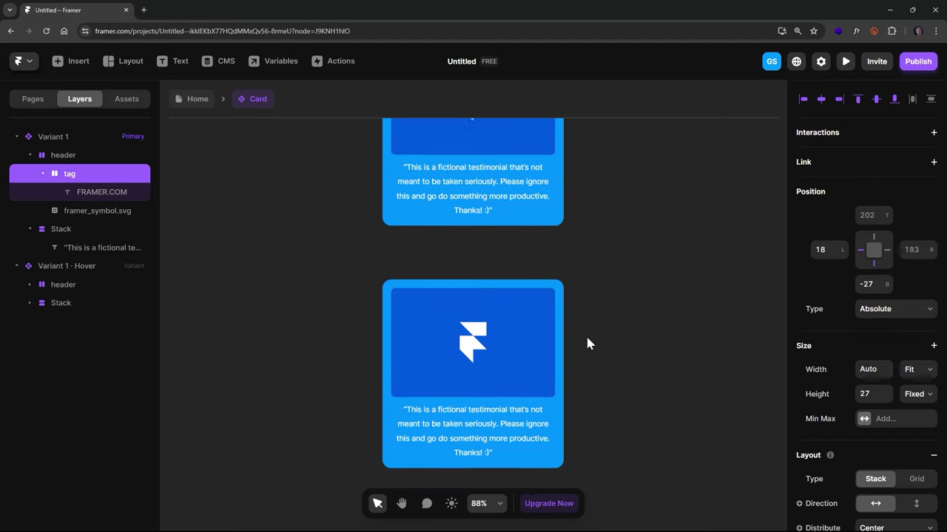
pyautogui.click(408, 336)
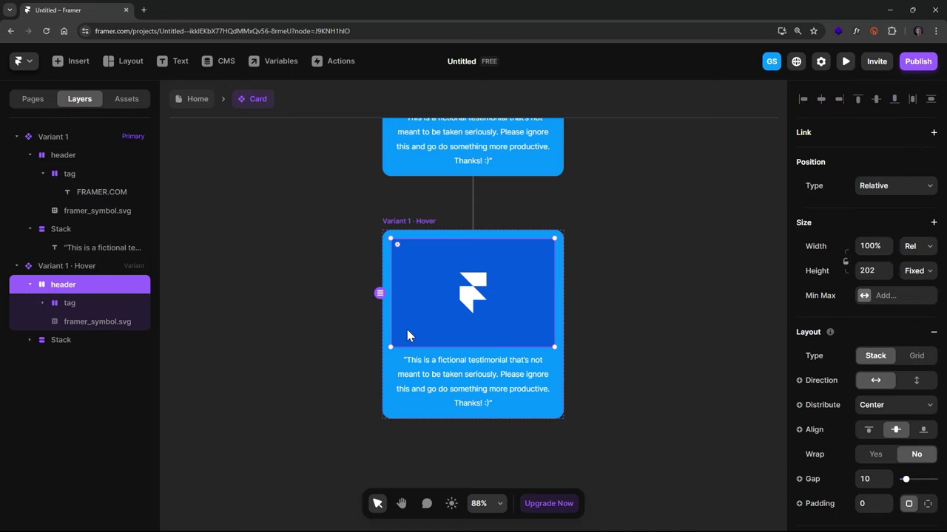
pyautogui.click(66, 305)
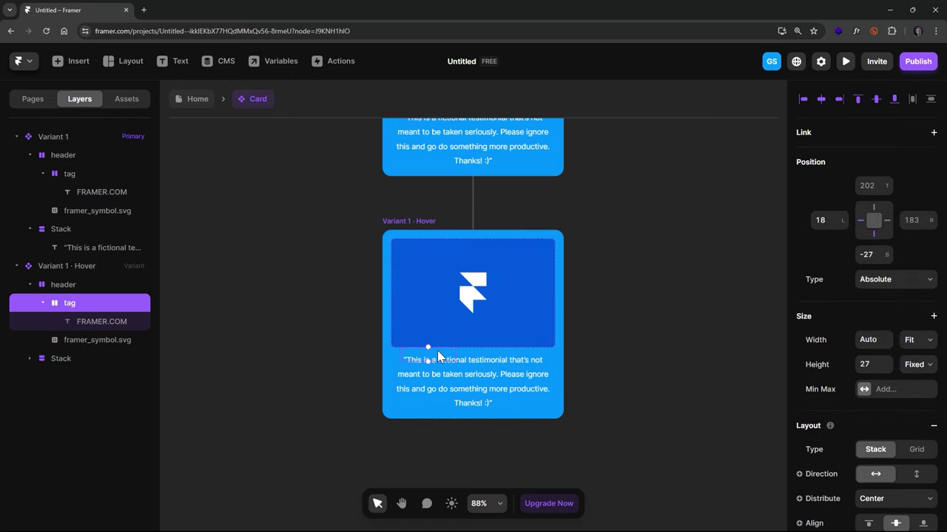
pyautogui.click(431, 341)
pyautogui.click(76, 305)
pyautogui.click(870, 255)
pyautogui.write('27')
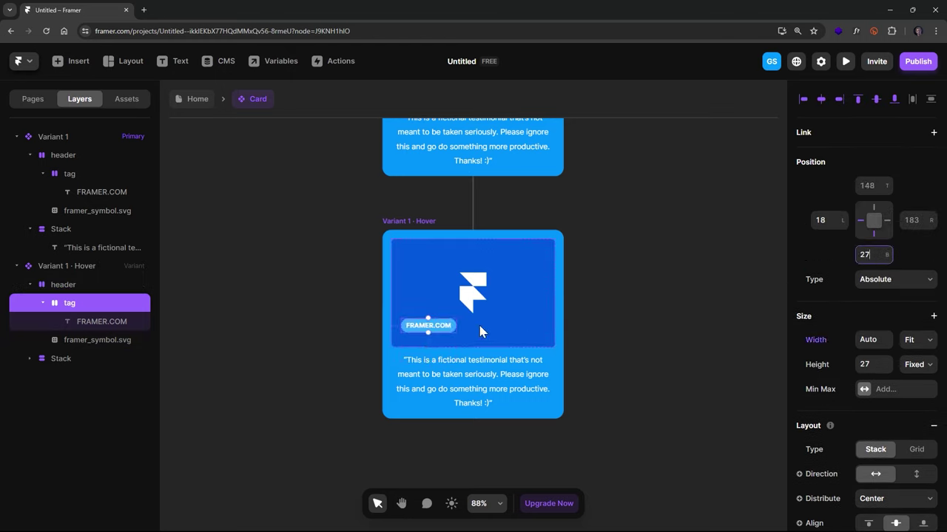
# Lower the hover variant's FRAMER.COM tag slightly within the header, to a bottom offset of about 16
pyautogui.scroll(5, 440, 329)
pyautogui.scroll(1, 440, 329)
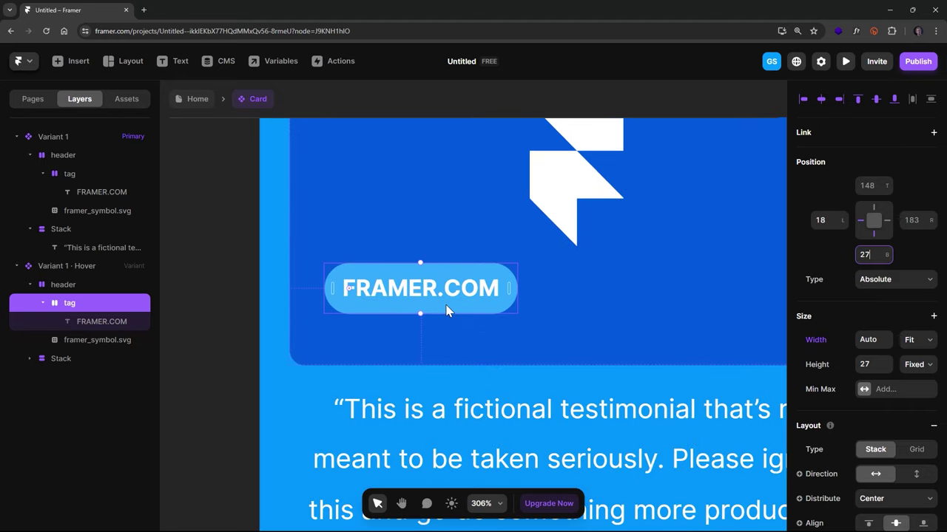
pyautogui.moveTo(448, 303); pyautogui.dragTo(449, 328)
pyautogui.scroll(-6, 505, 338)
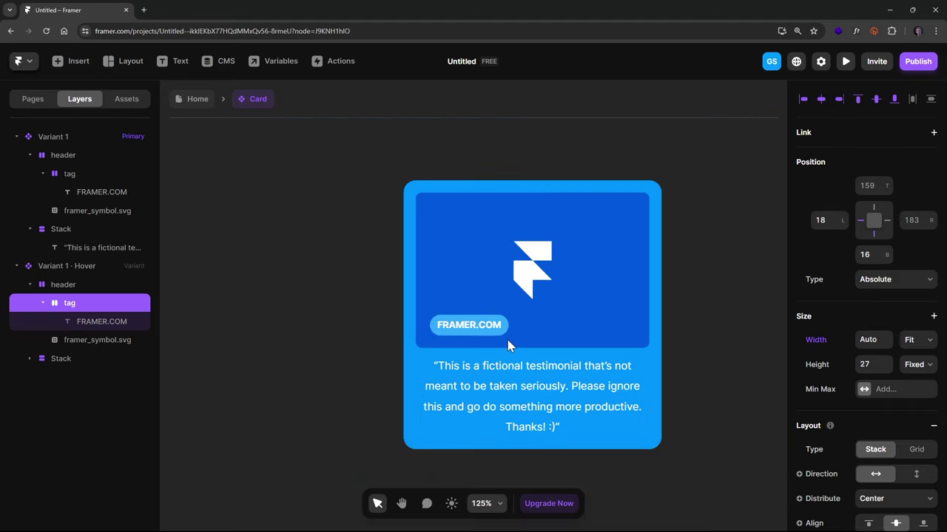
# Deselect the tag and return from the Card component to the Home page
pyautogui.click(708, 338)
pyautogui.press('h')
pyautogui.moveTo(692, 314); pyautogui.dragTo(616, 331)
pyautogui.scroll(-4, 610, 318)
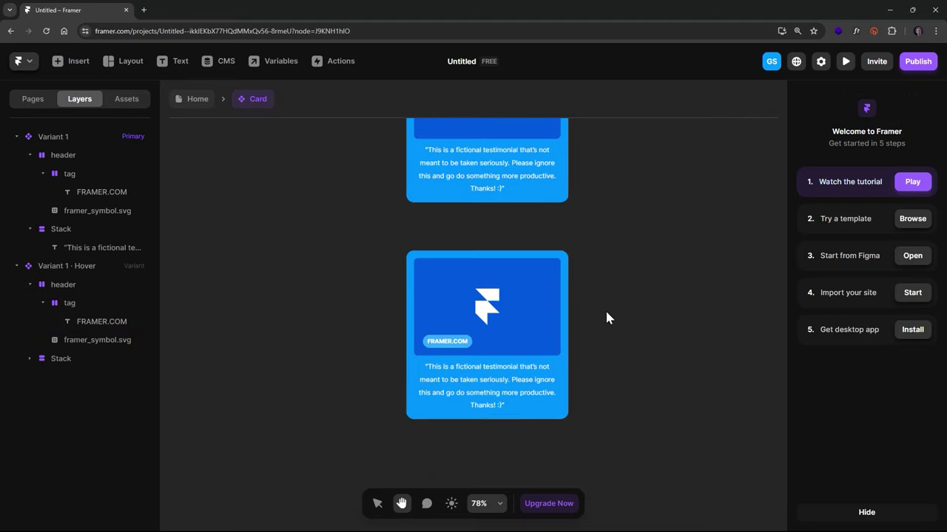
pyautogui.press('v')
pyautogui.click(197, 99)
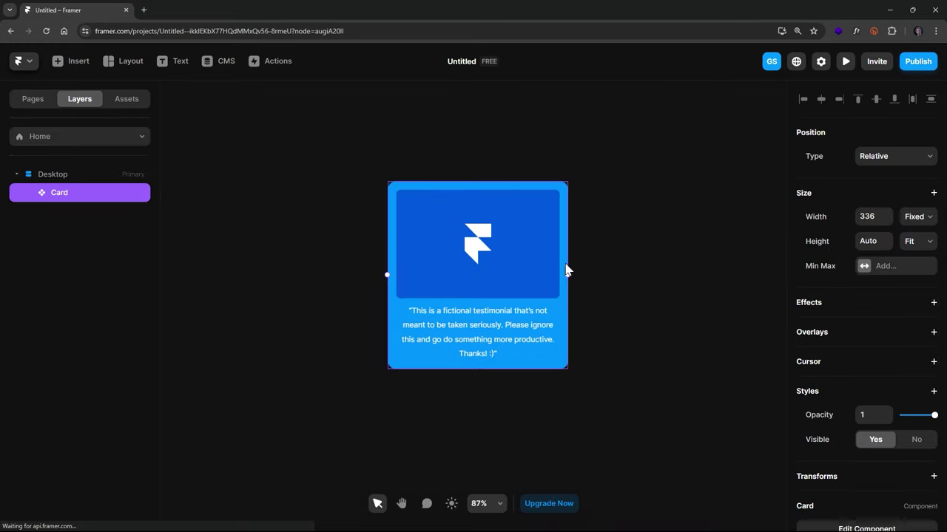
# Preview the Home page, test the card's hover state, and return to the canvas
pyautogui.click(845, 62)
pyautogui.scroll(-2, 582, 264)
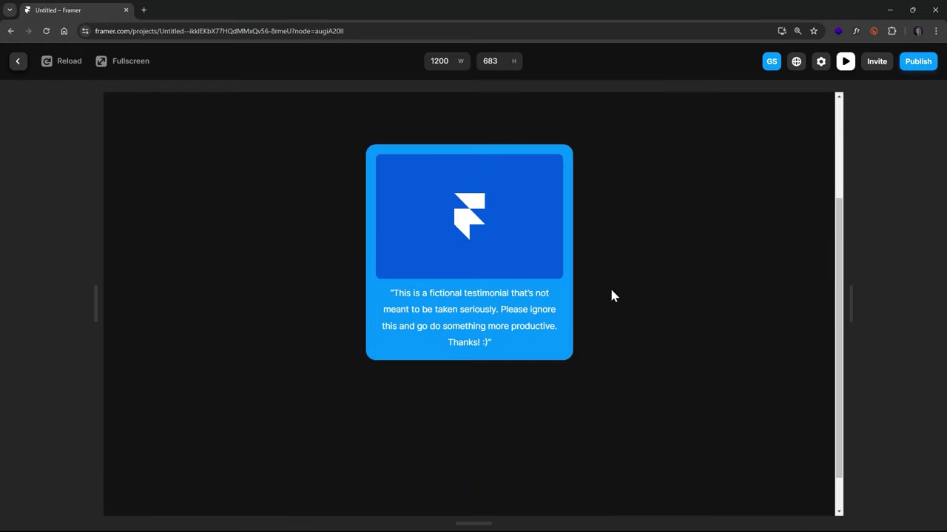
pyautogui.moveTo(423, 250)
pyautogui.click(18, 61)
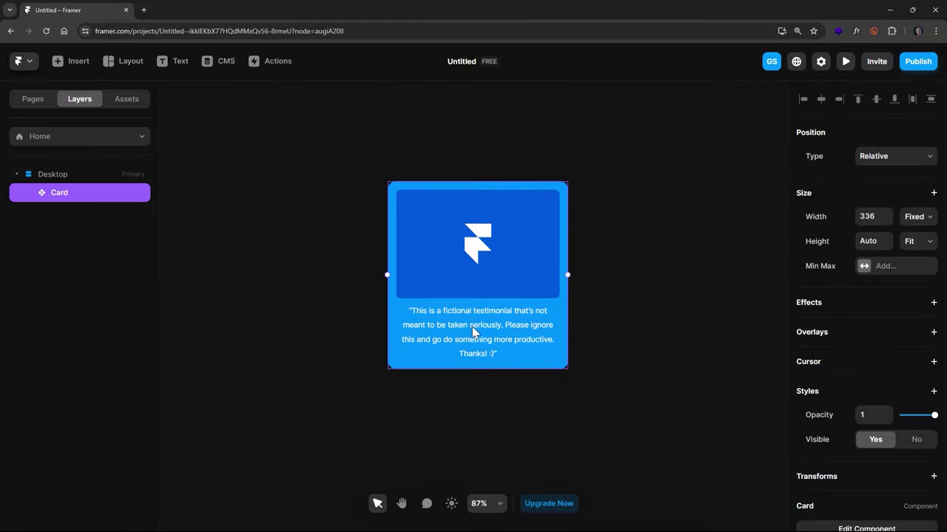
# Open the Card component and increase the gap between the primary variant's header and testimonial text to 22
pyautogui.click(54, 178)
pyautogui.click(70, 194)
pyautogui.doubleClick(408, 200)
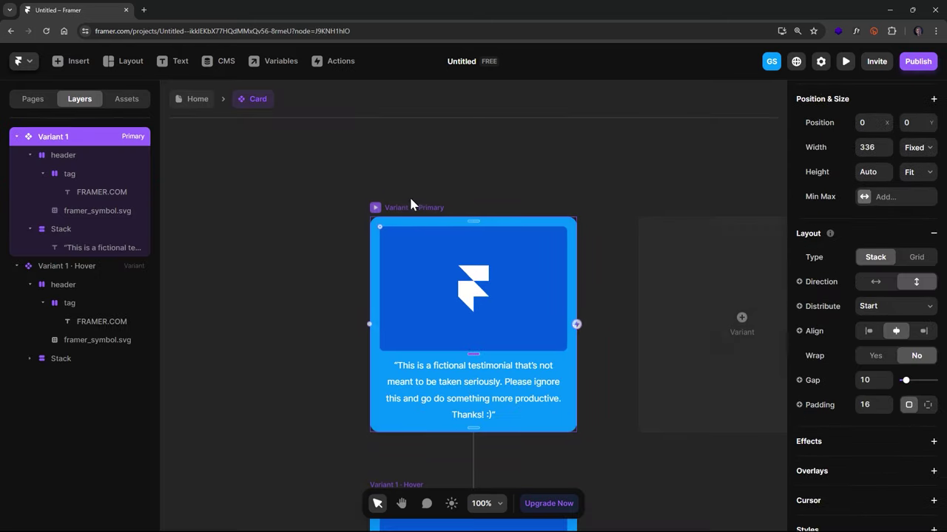
pyautogui.moveTo(481, 366); pyautogui.dragTo(481, 369)
pyautogui.click(566, 153)
pyautogui.scroll(-5, 594, 368)
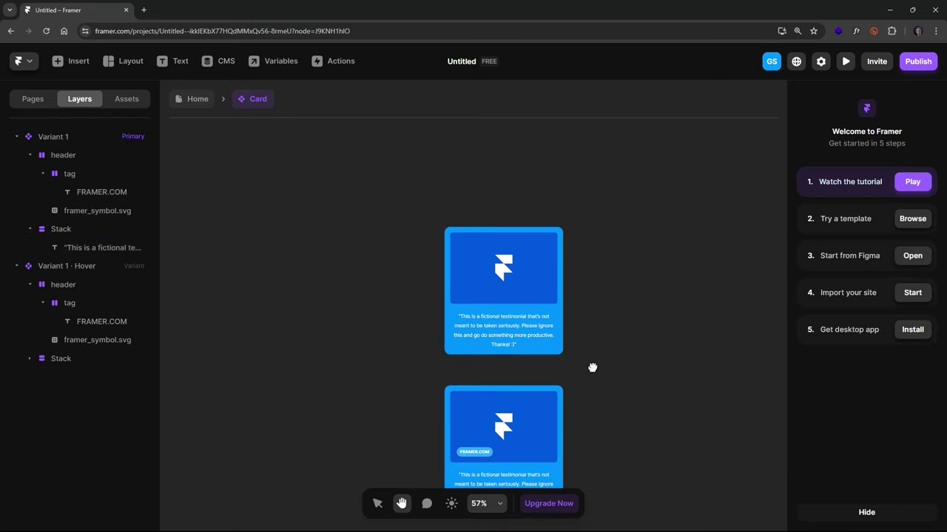
pyautogui.scroll(3, 549, 333)
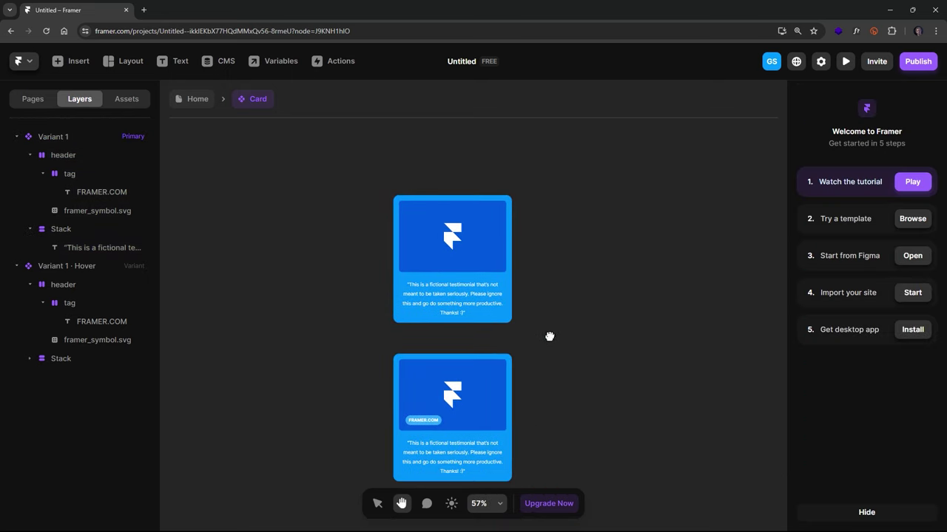
pyautogui.click(417, 307)
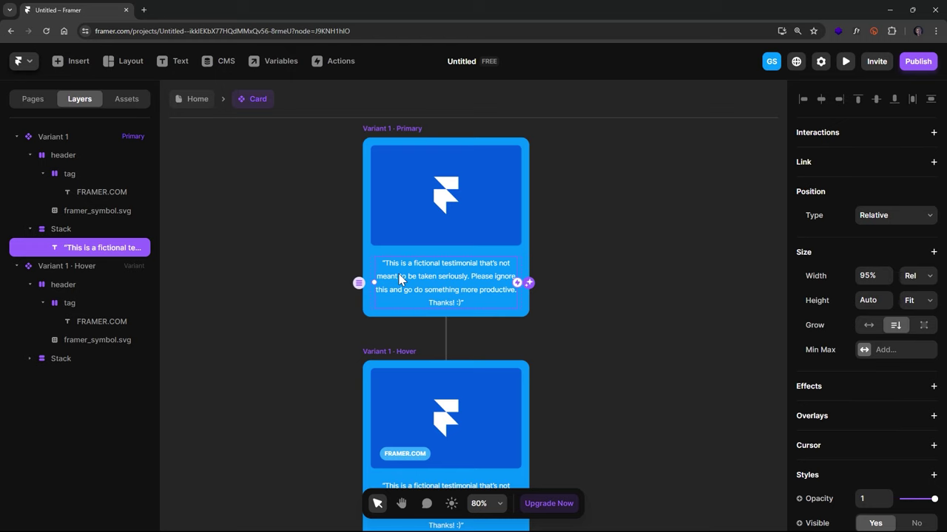
pyautogui.click(366, 248)
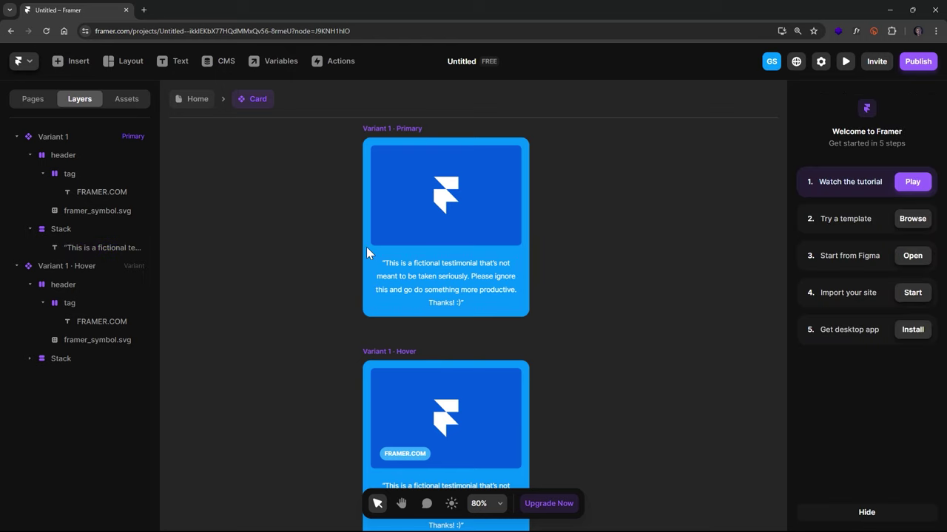
pyautogui.click(403, 134)
pyautogui.click(581, 182)
pyautogui.hotkey('ctrl', 'z')
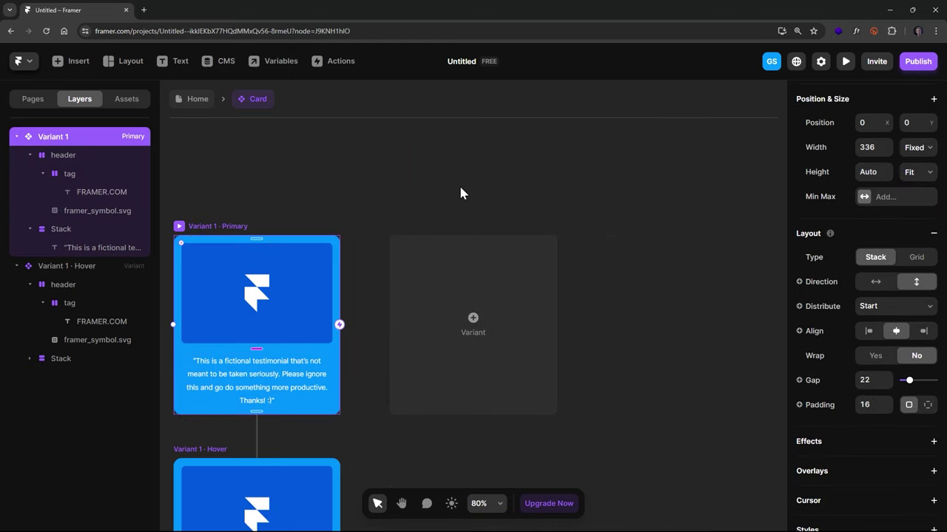
pyautogui.click(460, 193)
pyautogui.click(398, 236)
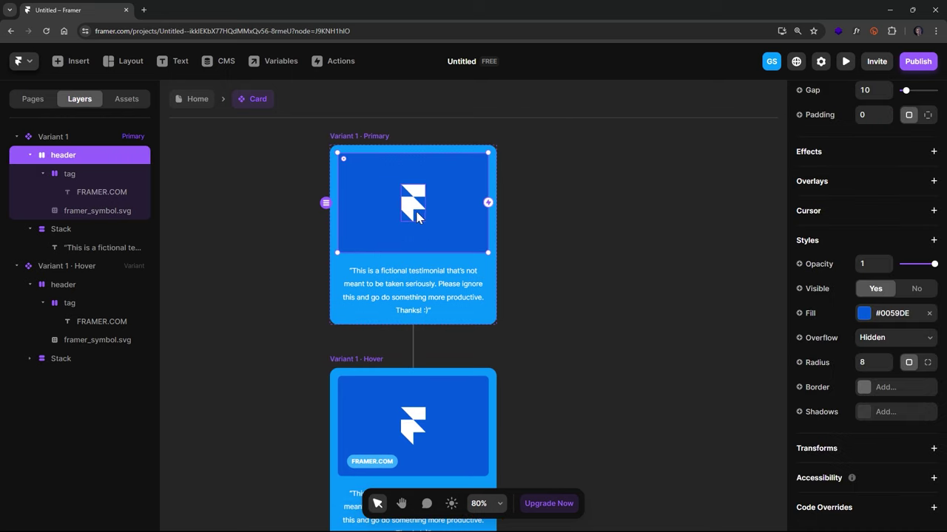
# Create a color variable named Card BG from the fill of the primary variant
pyautogui.click(368, 136)
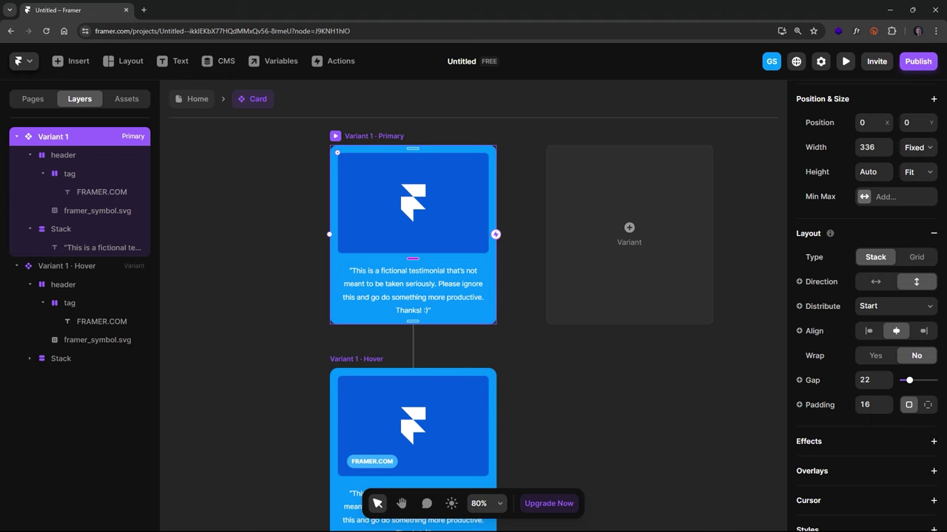
pyautogui.scroll(-4, 880, 387)
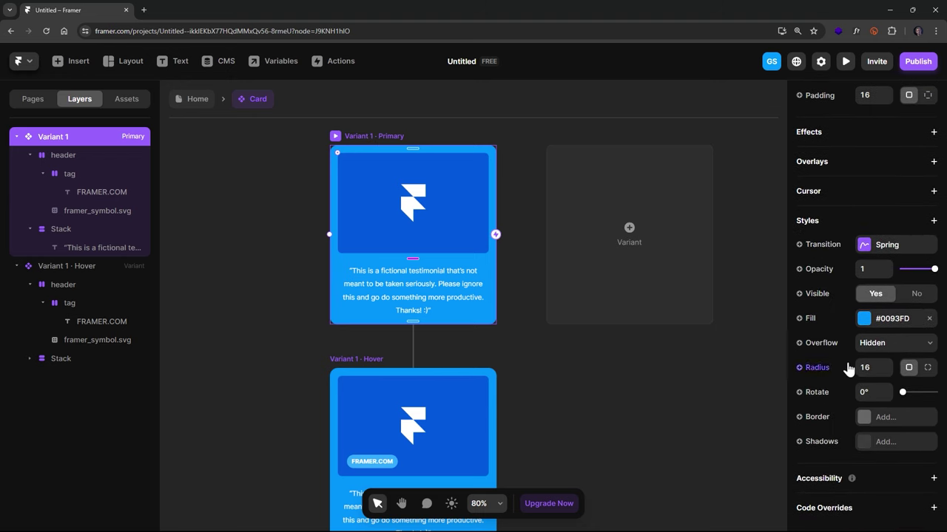
pyautogui.click(809, 321)
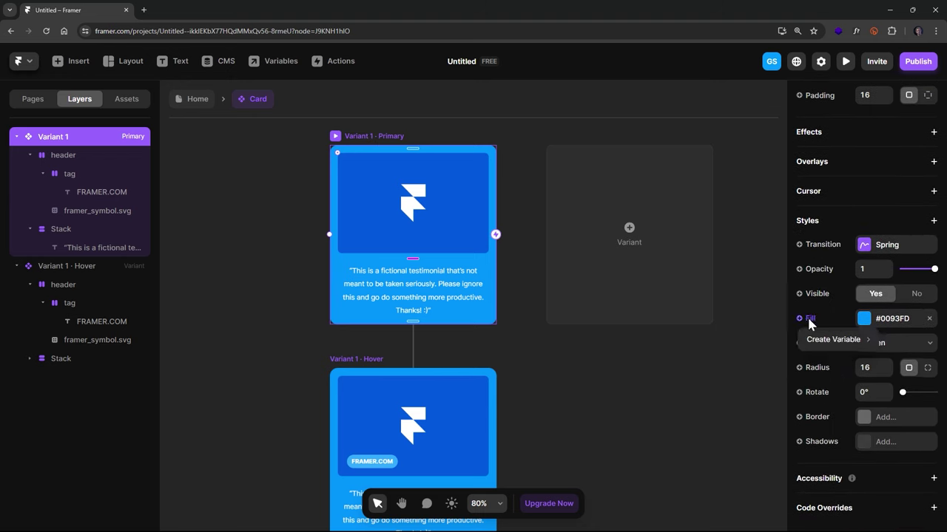
pyautogui.moveTo(836, 339)
pyautogui.click(893, 341)
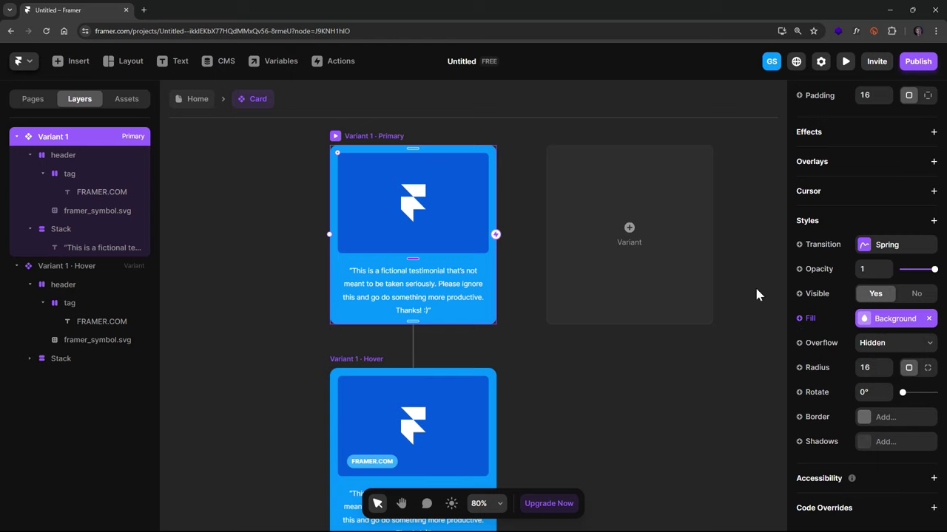
pyautogui.write('Card BG')
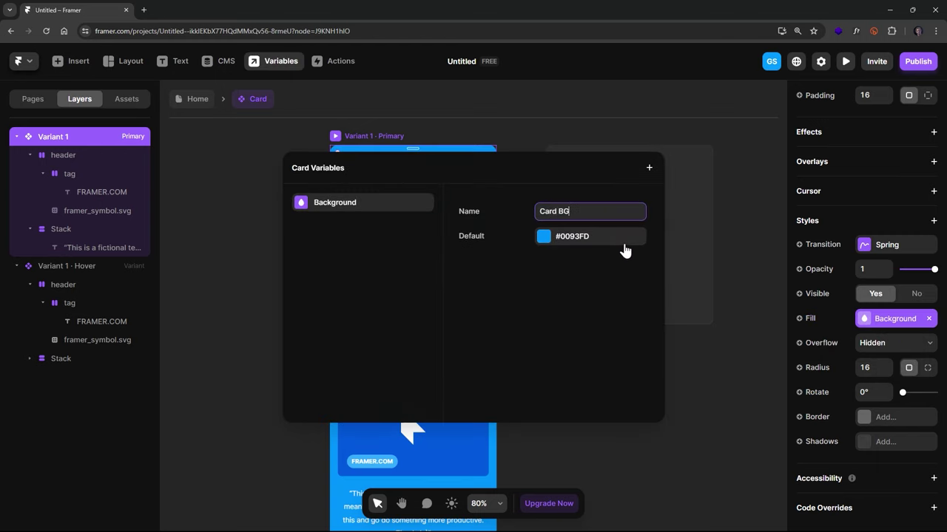
pyautogui.press('Return')
pyautogui.click(637, 127)
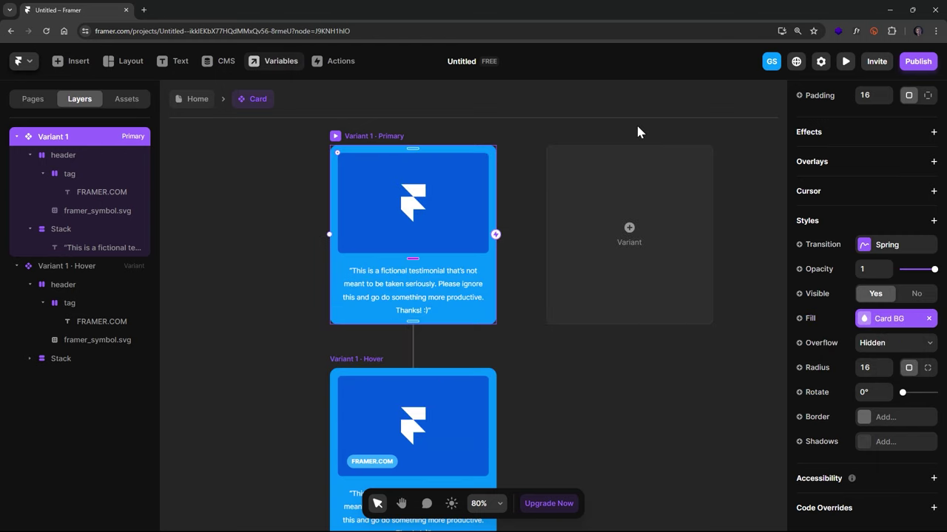
# Create a color variable named Header BG from the fill of the primary variant's header
pyautogui.click(357, 169)
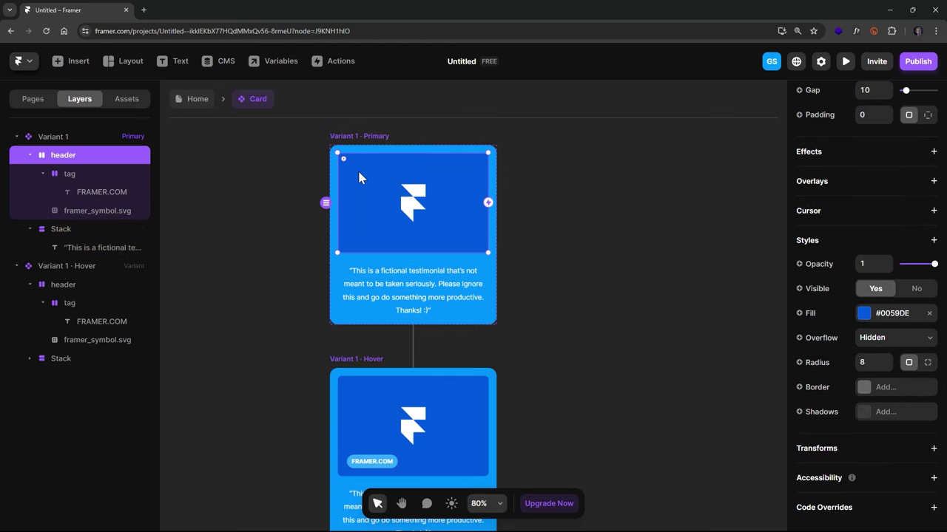
pyautogui.click(814, 317)
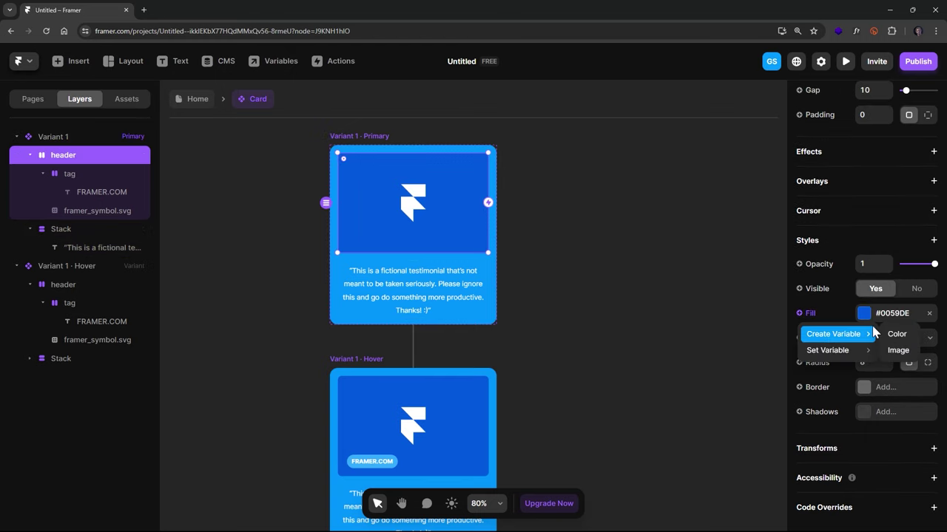
pyautogui.click(894, 334)
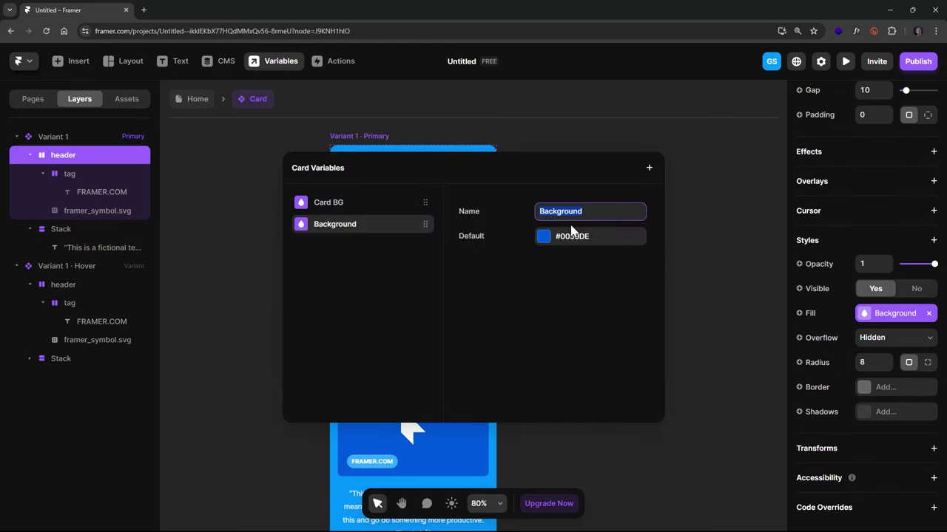
pyautogui.write('Header BG')
pyautogui.click(712, 176)
# Examine the header logo graphic's style settings and its nested group, join and path layers, and return to the Home page
pyautogui.click(405, 209)
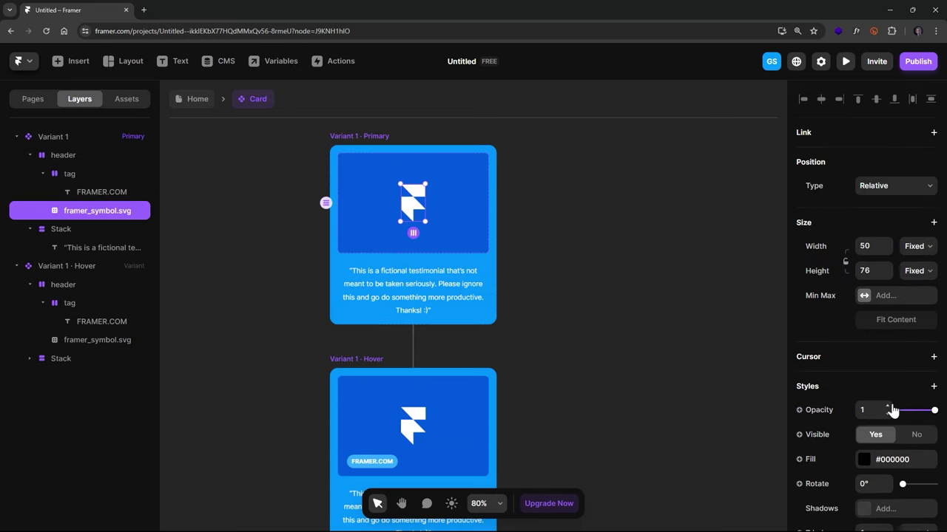
pyautogui.scroll(-1, 891, 429)
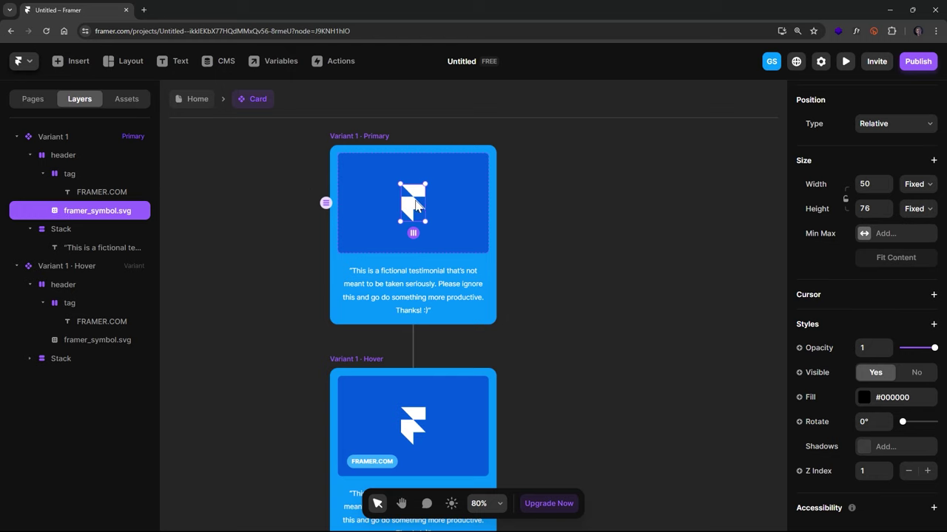
pyautogui.doubleClick(67, 211)
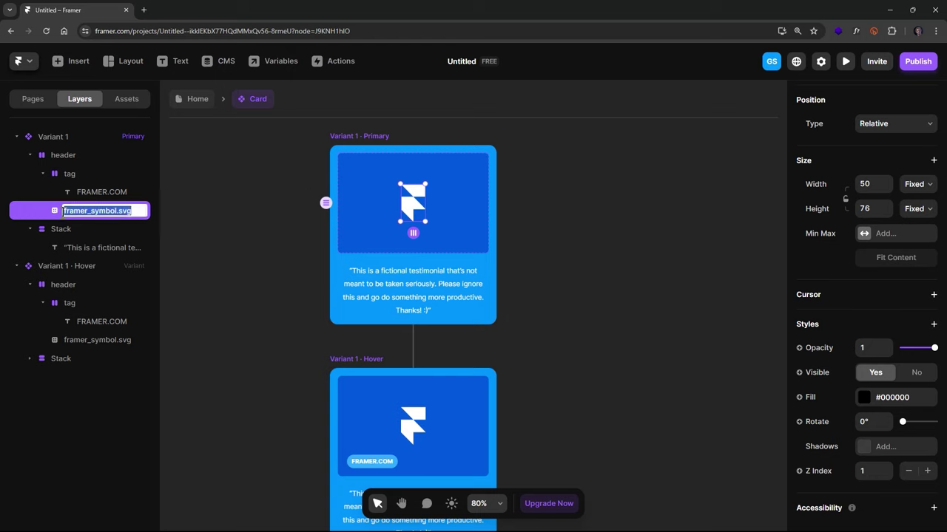
pyautogui.press('Escape')
pyautogui.press('Escape')
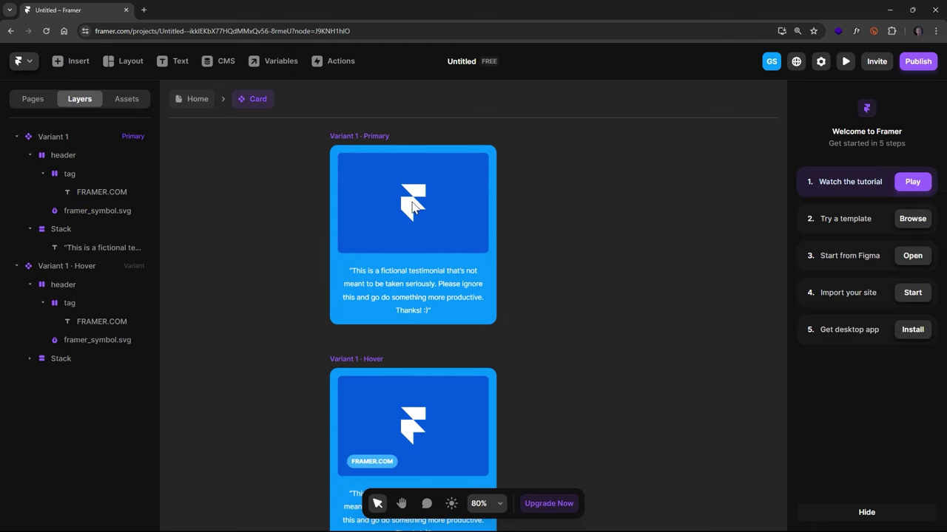
pyautogui.doubleClick(412, 212)
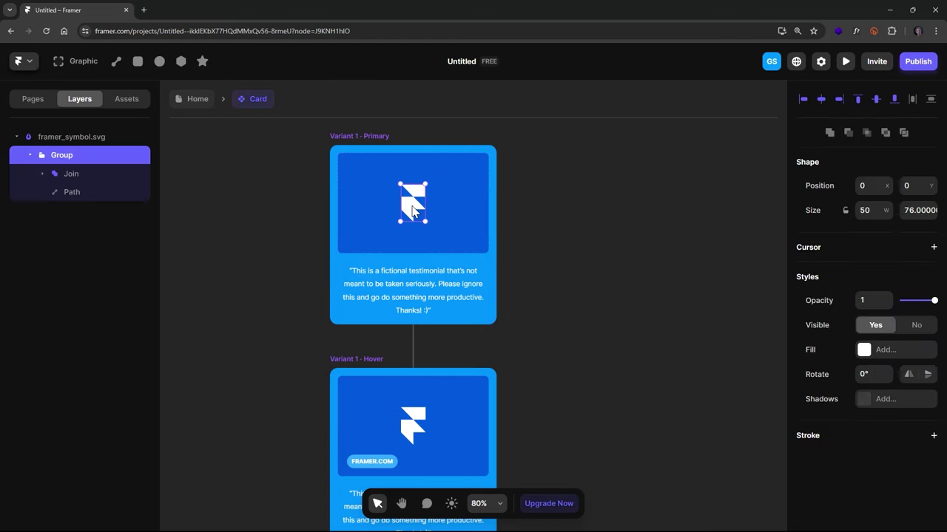
pyautogui.click(77, 176)
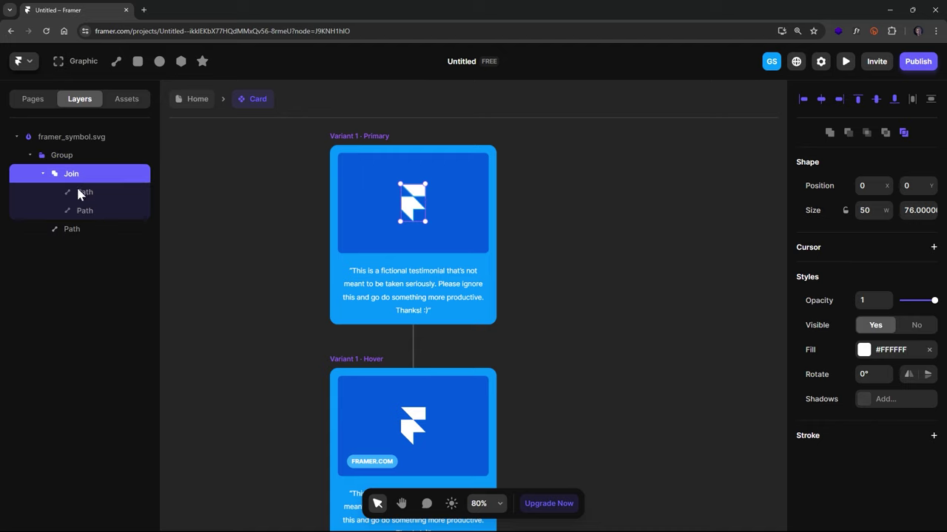
pyautogui.click(61, 156)
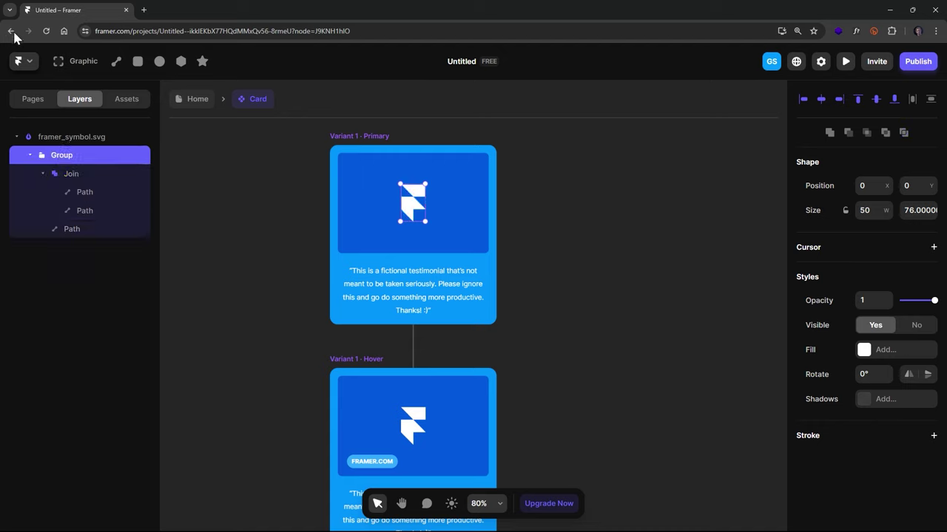
pyautogui.click(194, 99)
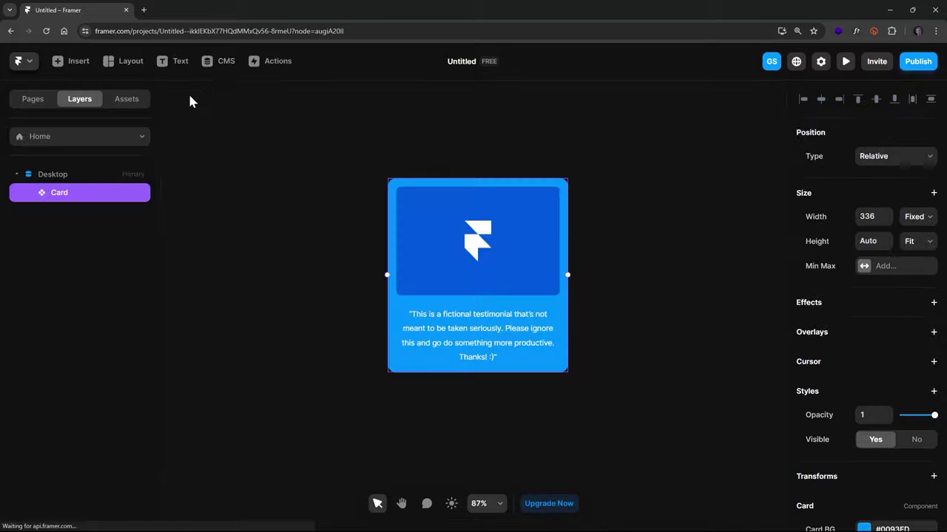
# Delete the logo graphic from the Card component's primary header and draw a frame about 64 × 82 in its place
pyautogui.doubleClick(479, 249)
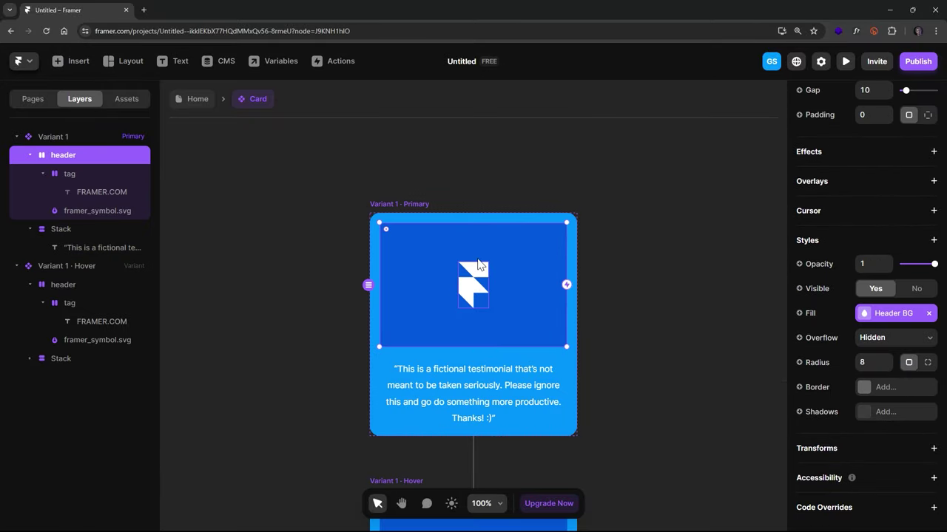
pyautogui.click(471, 286)
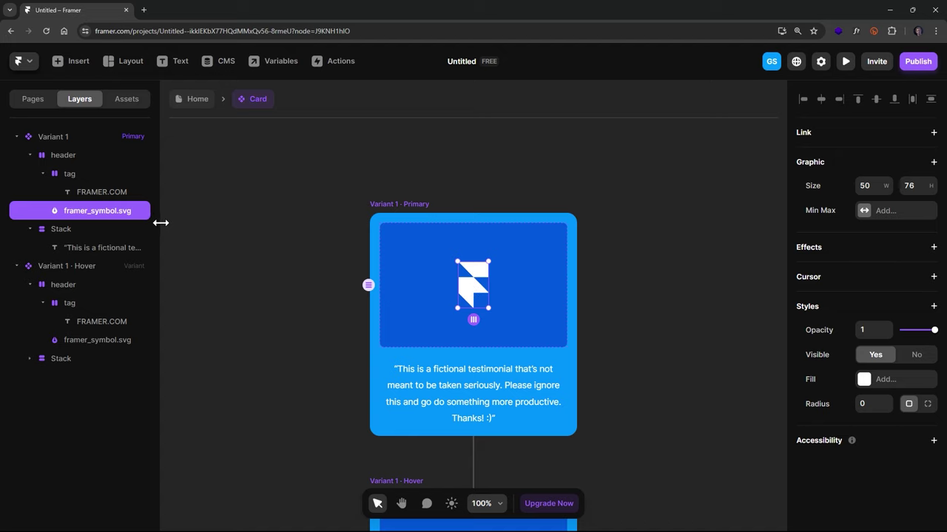
pyautogui.press('Delete')
pyautogui.press('f')
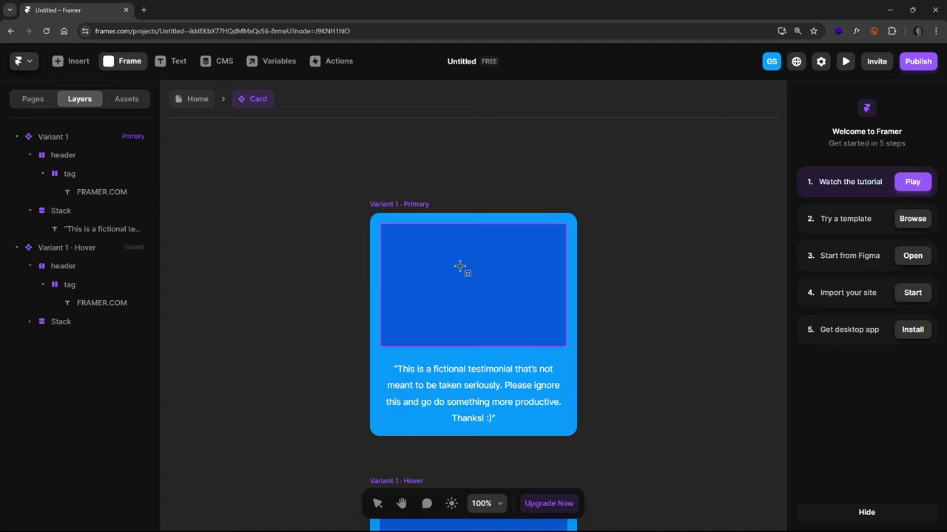
pyautogui.moveTo(453, 261); pyautogui.dragTo(492, 310)
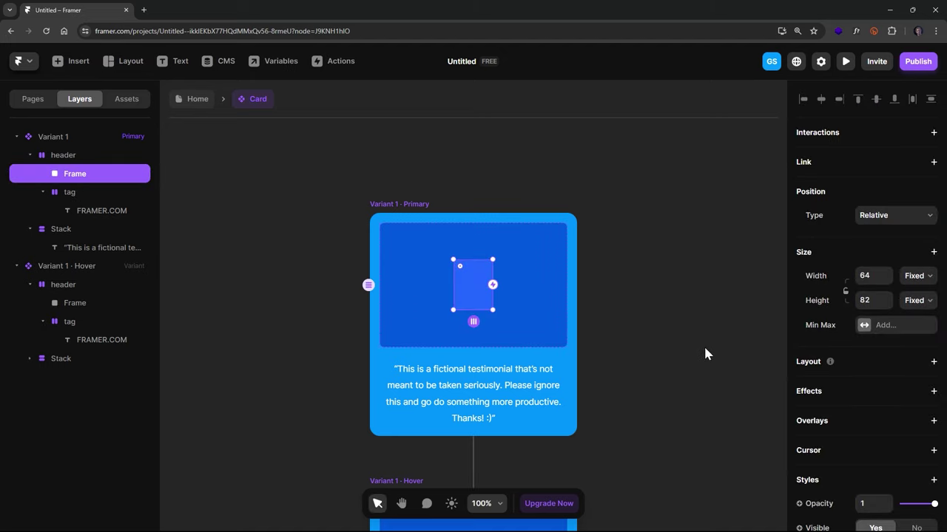
# Replace the new header frame's solid fill with an image fill using log.svg from the Desktop folder
pyautogui.scroll(-1, 900, 433)
pyautogui.scroll(-3, 900, 432)
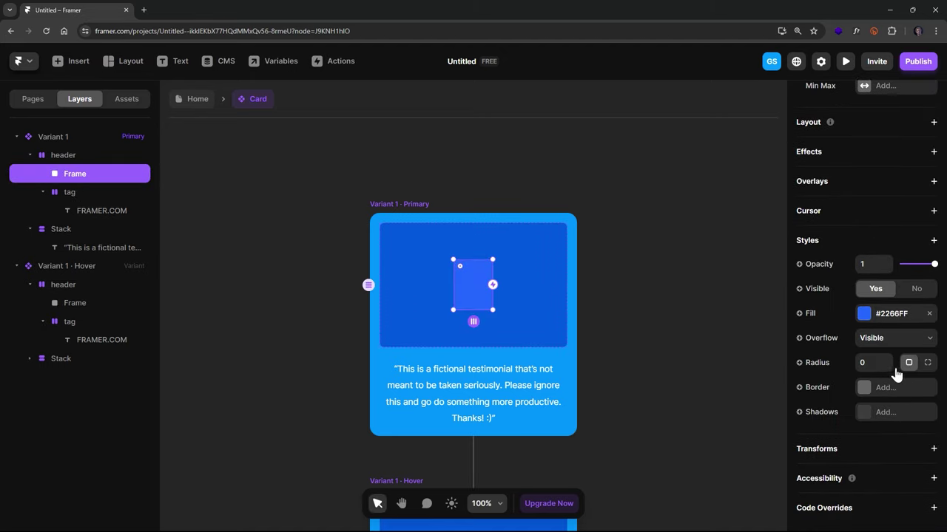
pyautogui.click(931, 319)
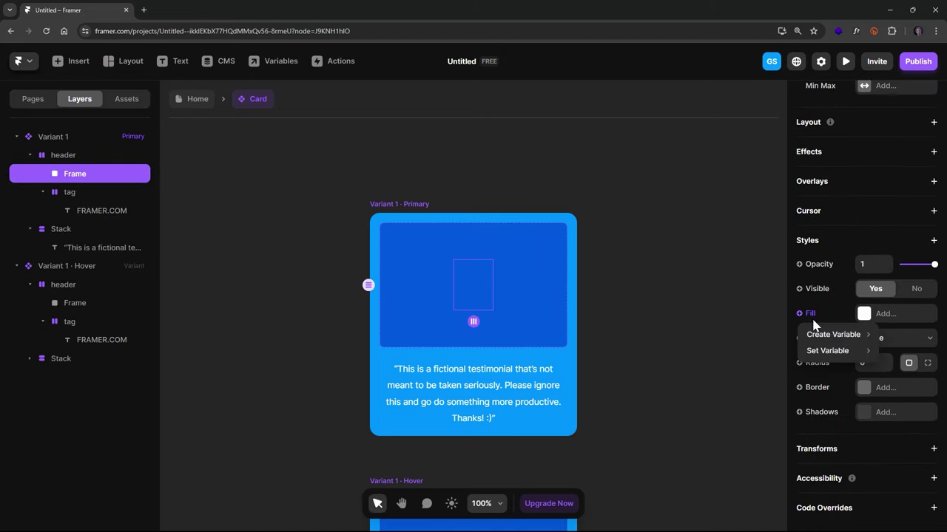
pyautogui.click(875, 315)
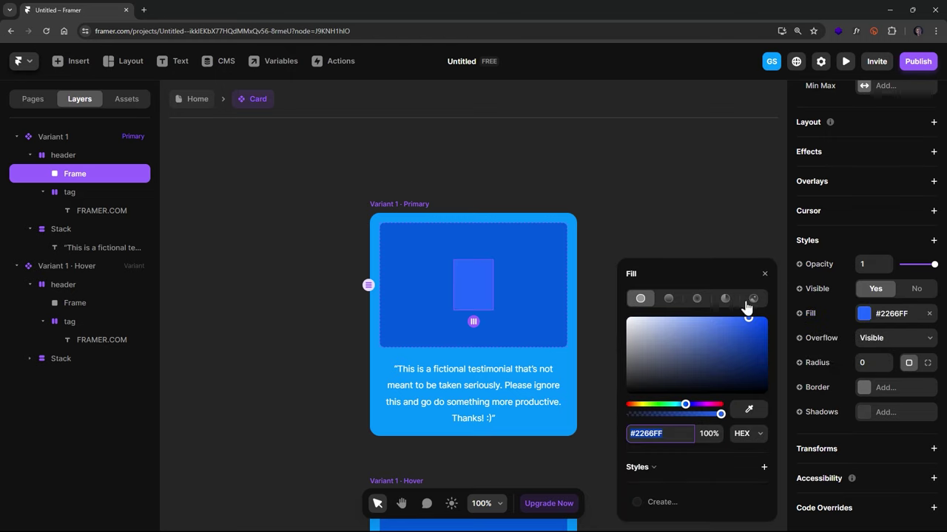
pyautogui.click(753, 300)
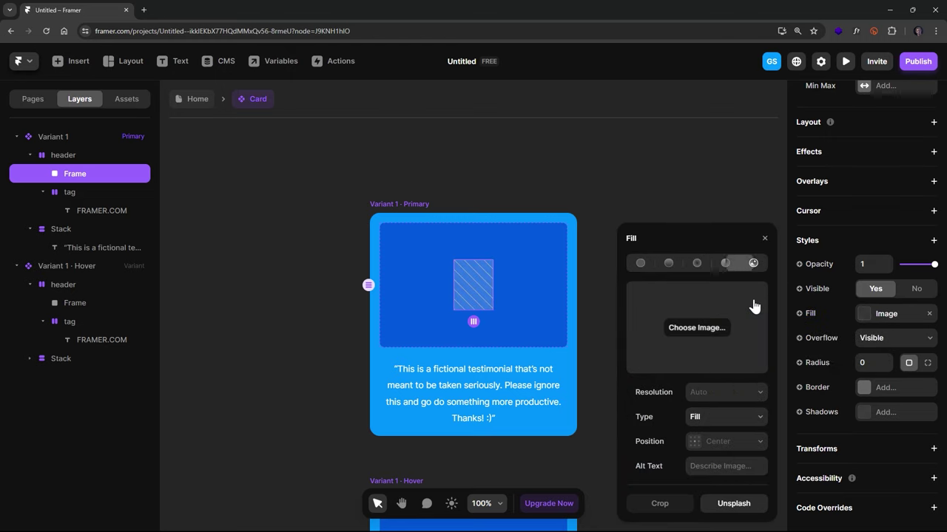
pyautogui.click(703, 333)
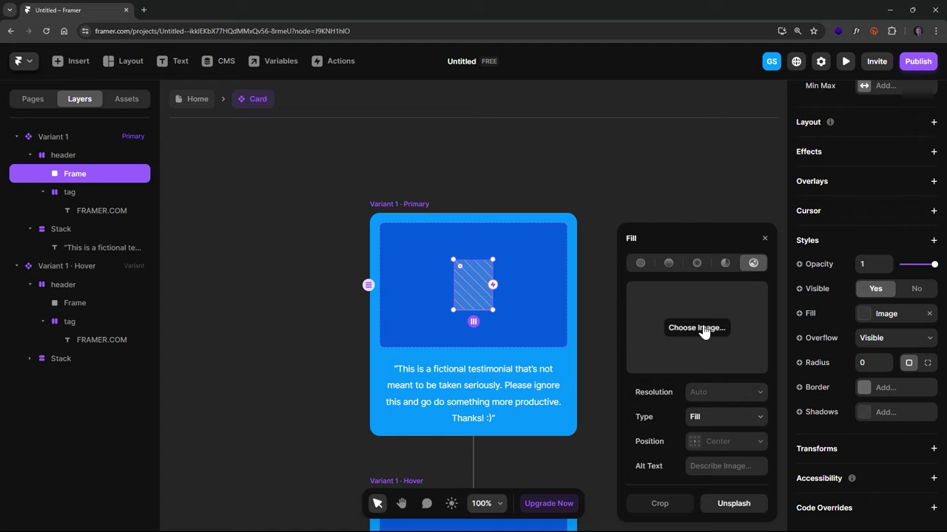
pyautogui.click(702, 332)
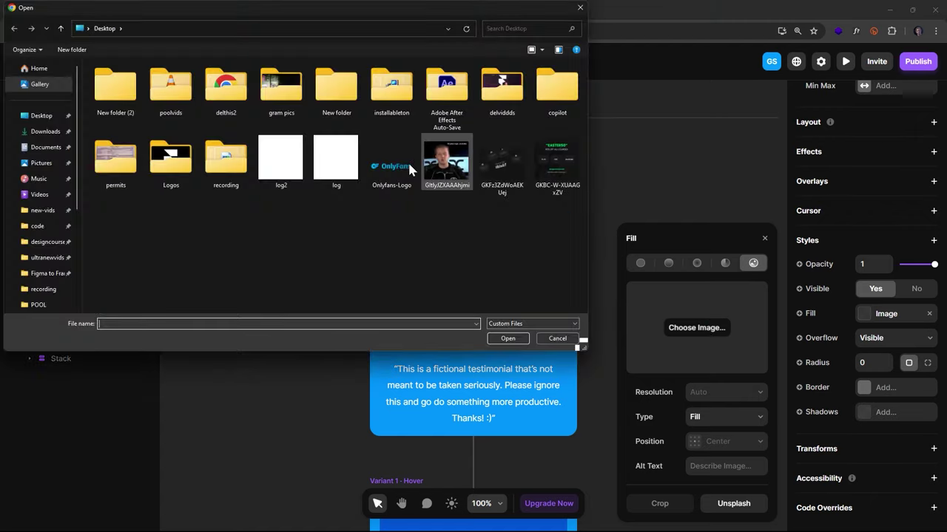
pyautogui.doubleClick(335, 168)
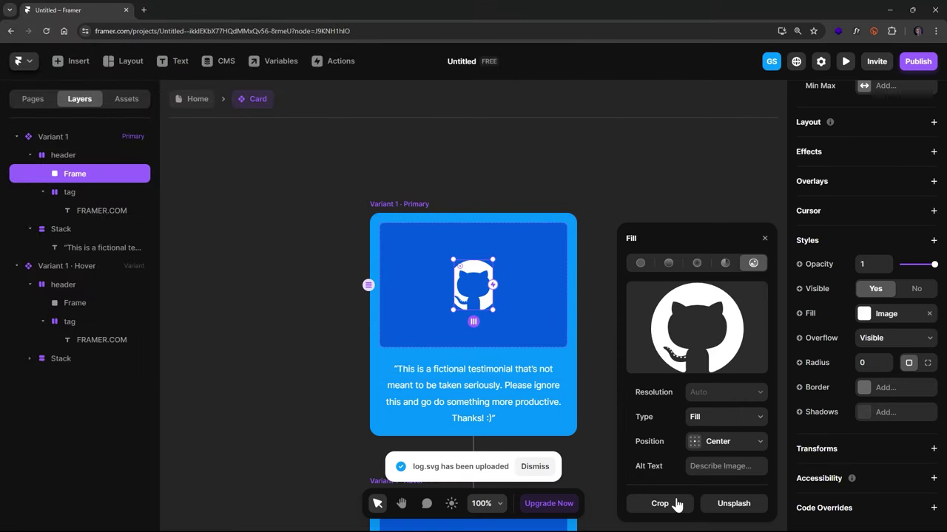
# Replace the primary header frame's image fill with log2.svg and set the image type to Fit
pyautogui.click(677, 321)
pyautogui.doubleClick(288, 164)
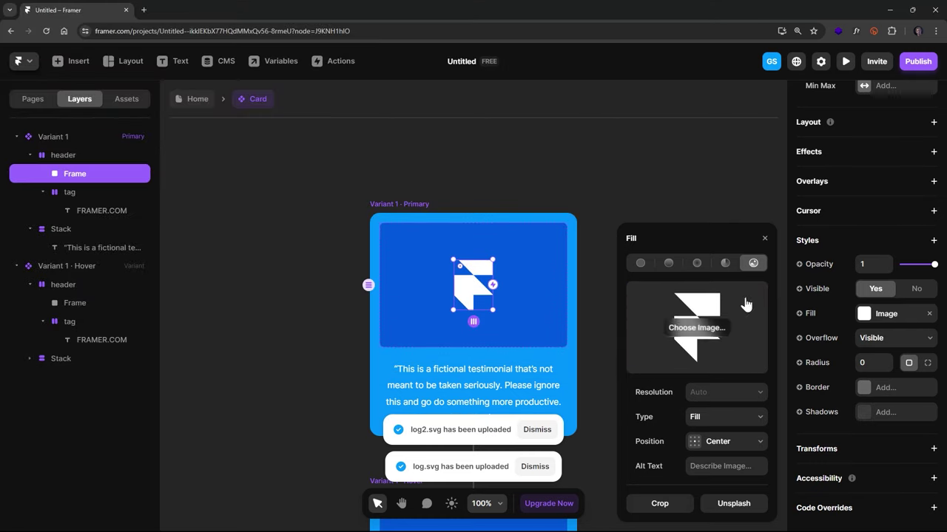
pyautogui.click(724, 416)
pyautogui.click(699, 436)
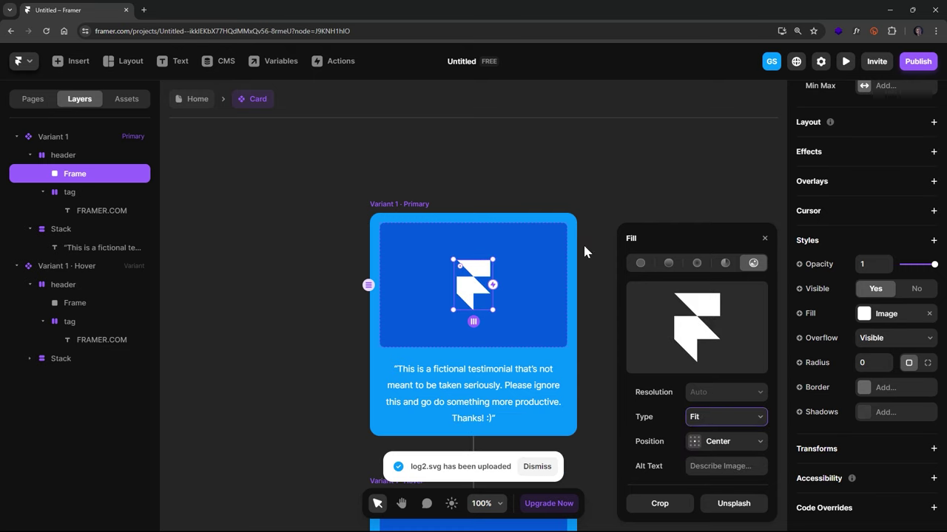
pyautogui.click(694, 203)
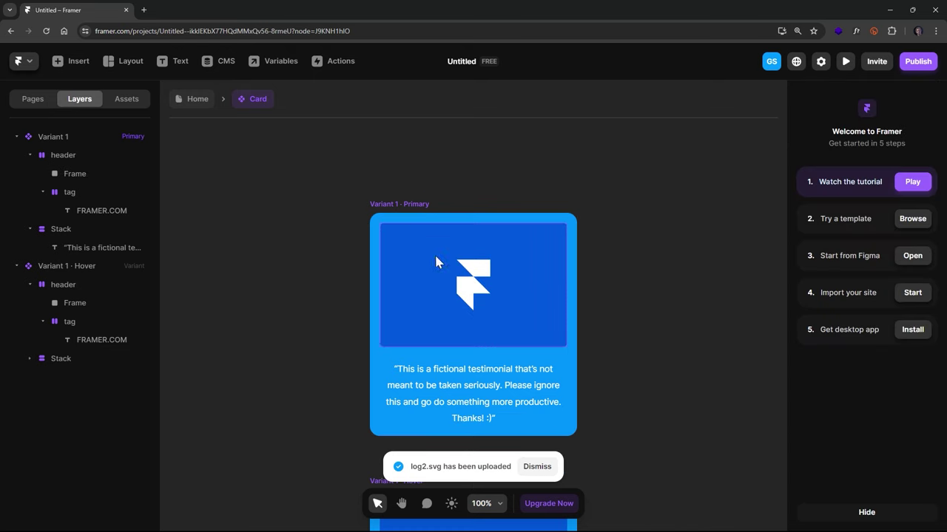
# Create an image variable named Logo from the fill of the logo frame in the primary header
pyautogui.click(468, 280)
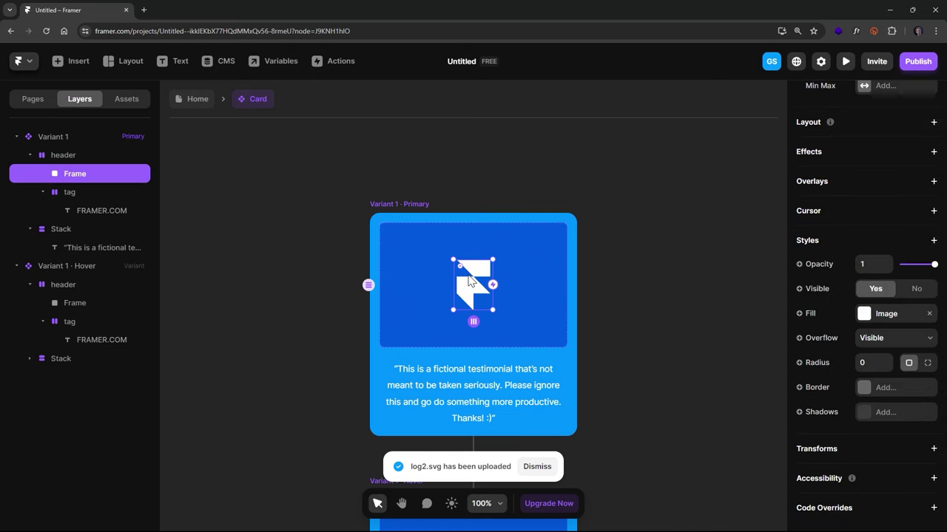
pyautogui.click(812, 318)
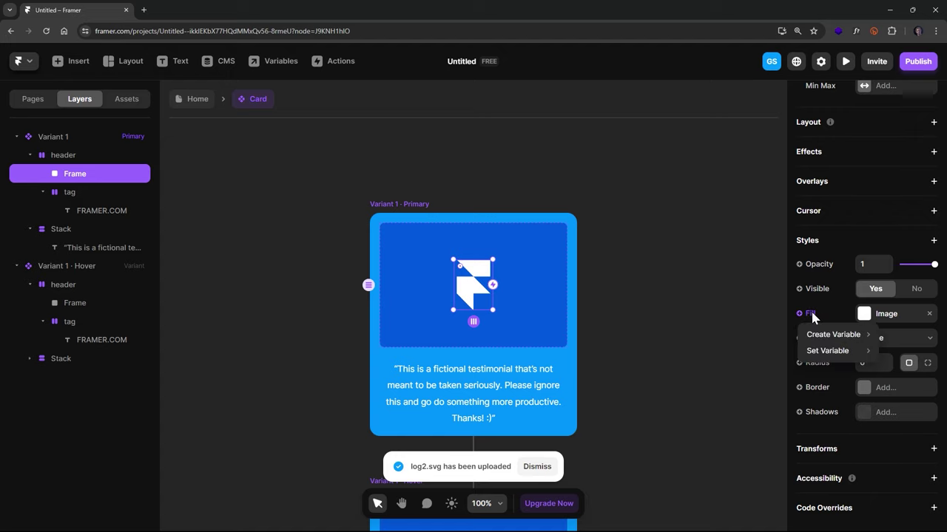
pyautogui.moveTo(843, 334)
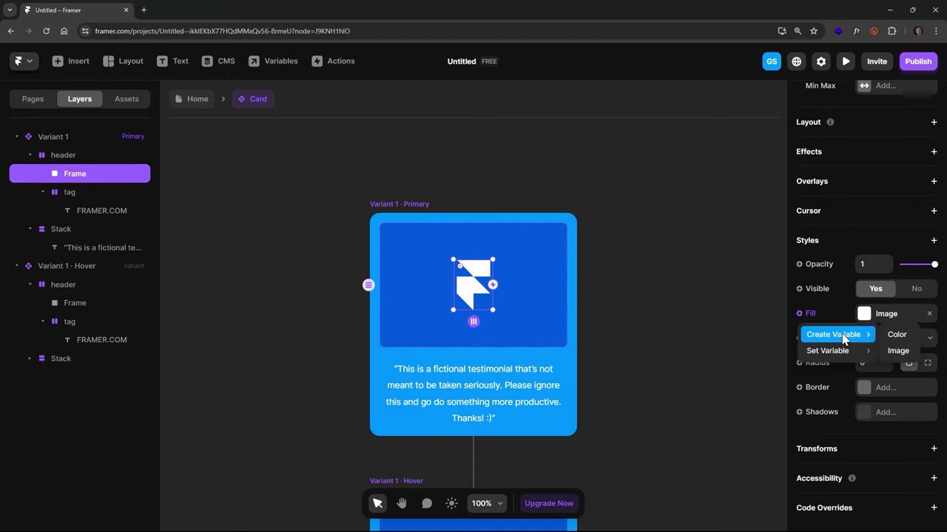
pyautogui.click(898, 351)
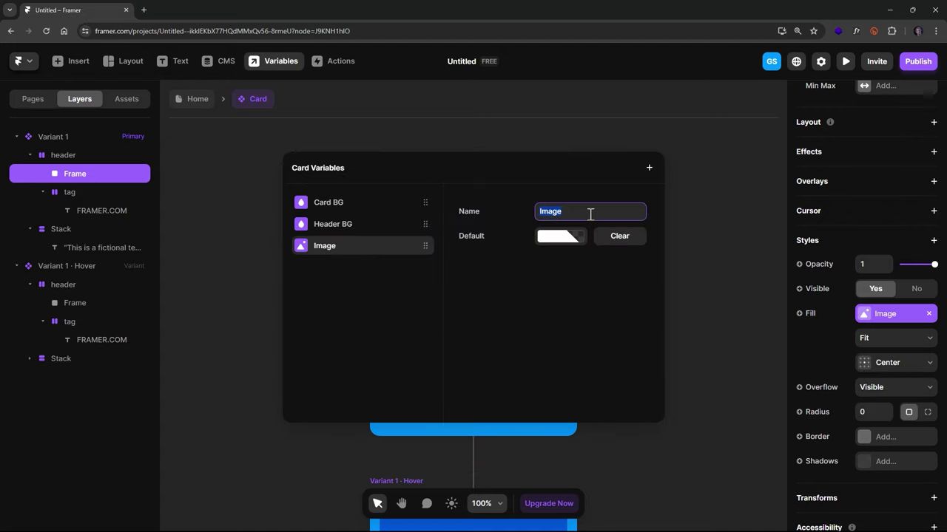
pyautogui.write('Logo')
pyautogui.click(693, 173)
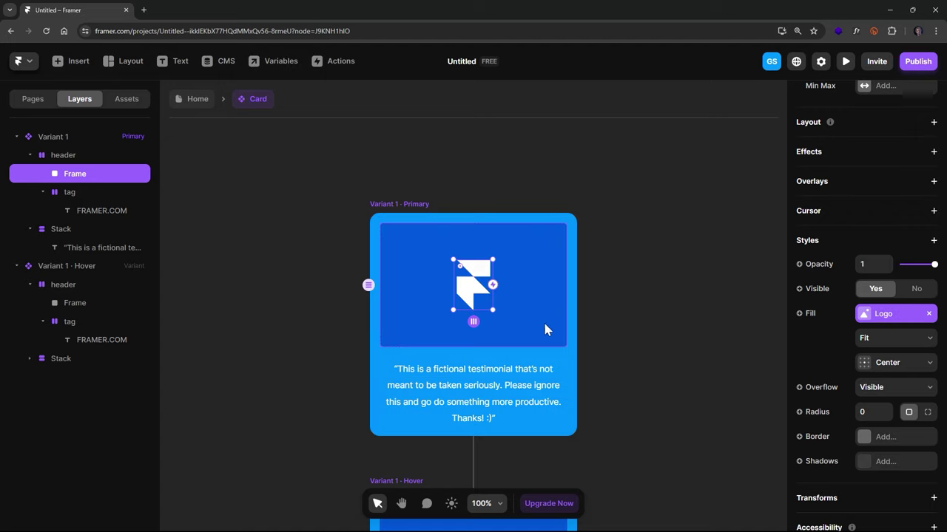
# Create a plain text variable named Description from the content of the primary variant's testimonial text
pyautogui.click(518, 380)
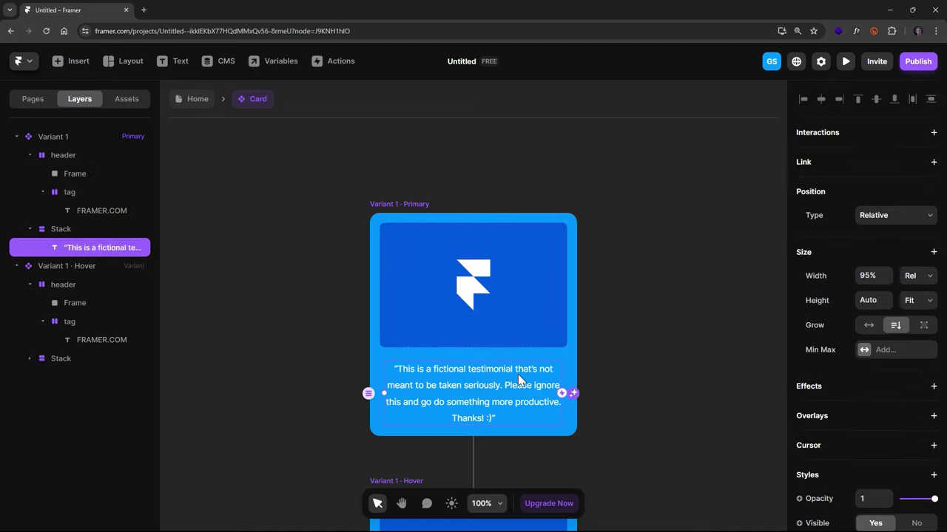
pyautogui.scroll(-4, 887, 458)
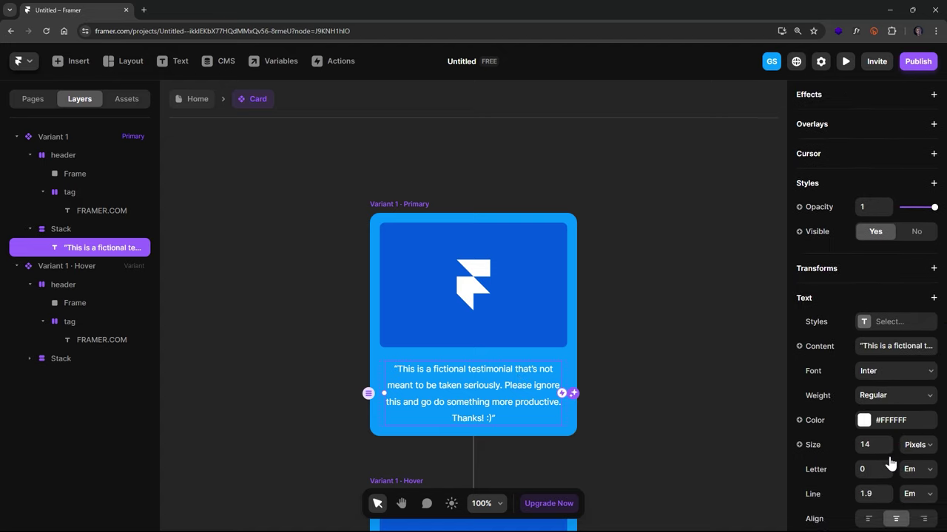
pyautogui.click(827, 343)
pyautogui.moveTo(813, 366)
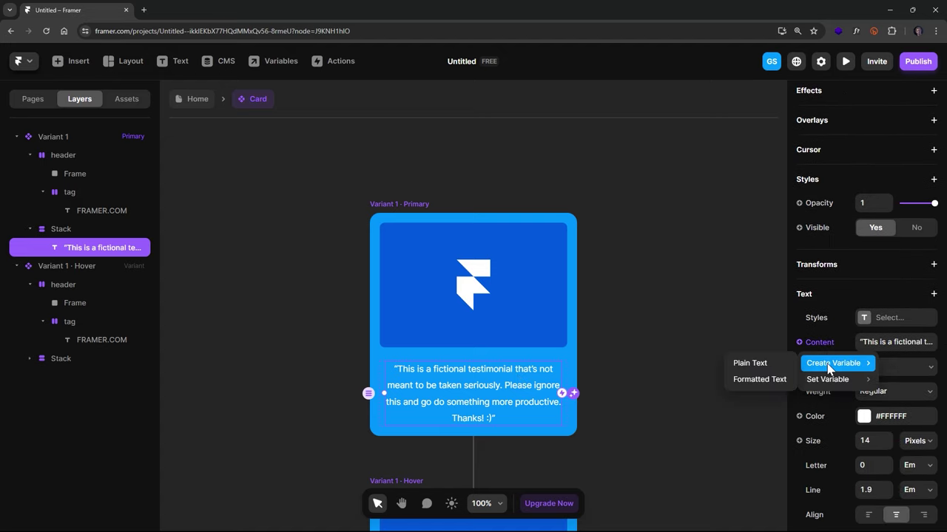
pyautogui.click(750, 364)
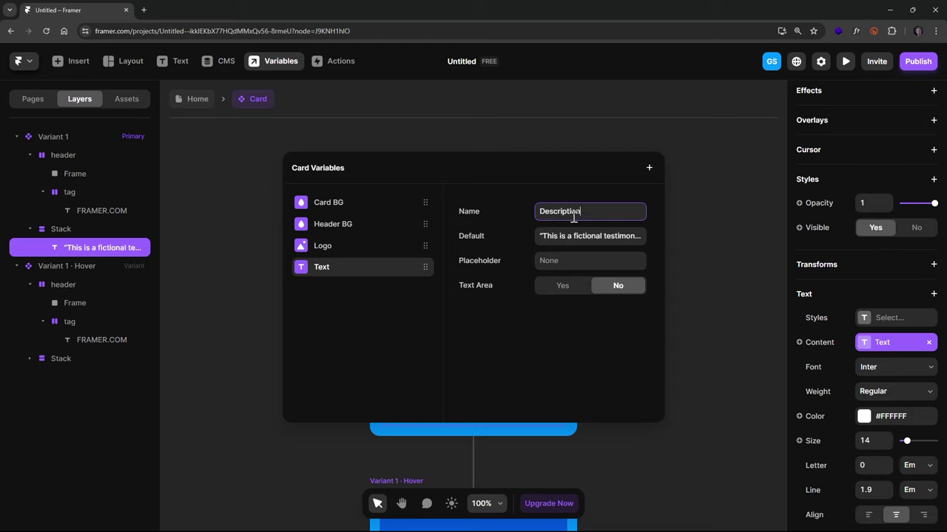
pyautogui.click(591, 308)
pyautogui.click(703, 165)
pyautogui.click(659, 229)
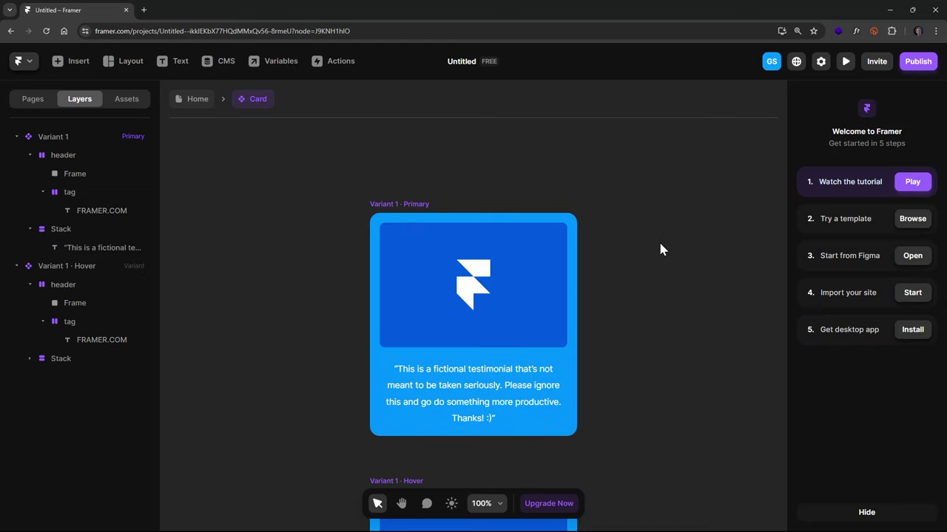
# Create a color variable named Tag BG from the fill of the primary variant's tag layer
pyautogui.scroll(-5, 654, 266)
pyautogui.scroll(3, 655, 271)
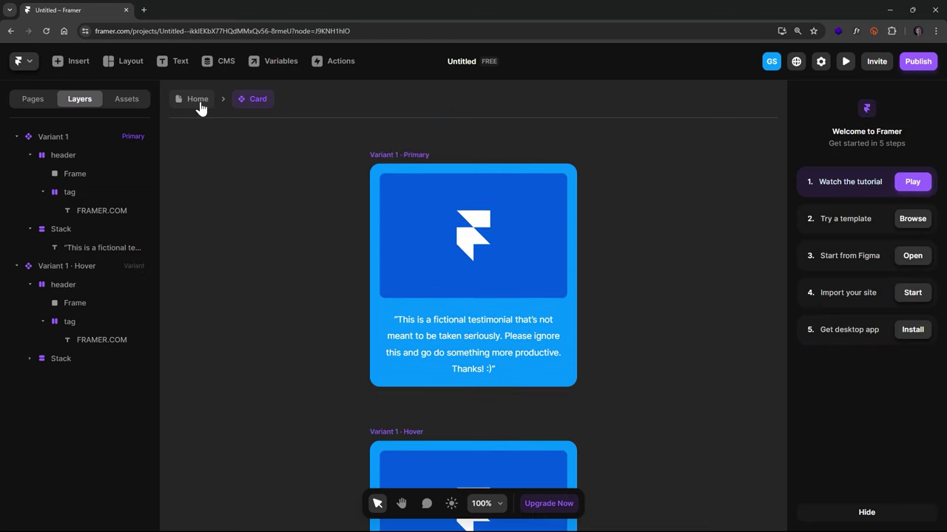
pyautogui.scroll(-3, 437, 311)
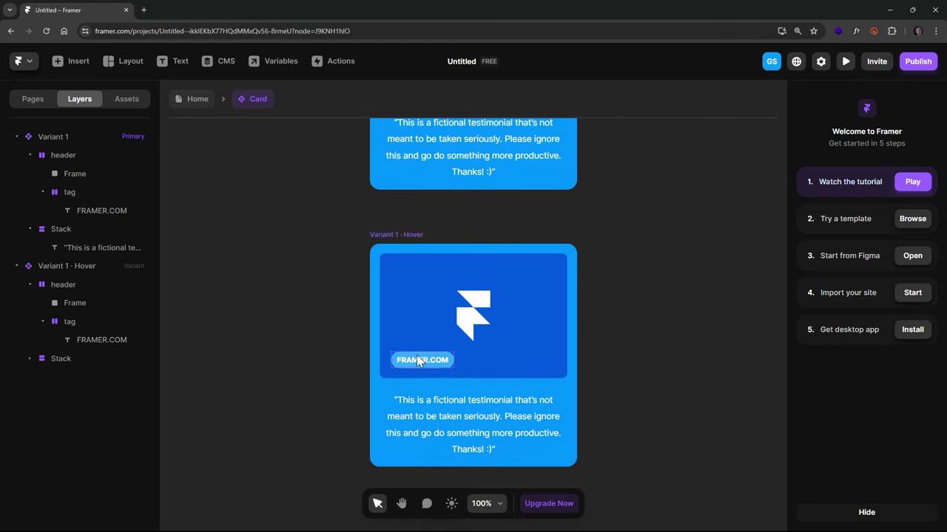
pyautogui.scroll(2, 442, 236)
pyautogui.scroll(-1, 416, 233)
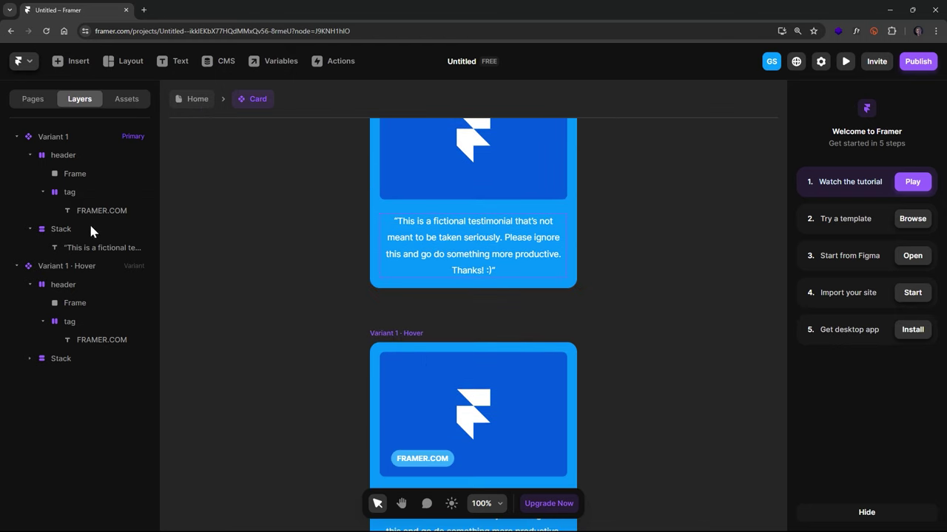
pyautogui.click(79, 194)
pyautogui.scroll(-7, 886, 420)
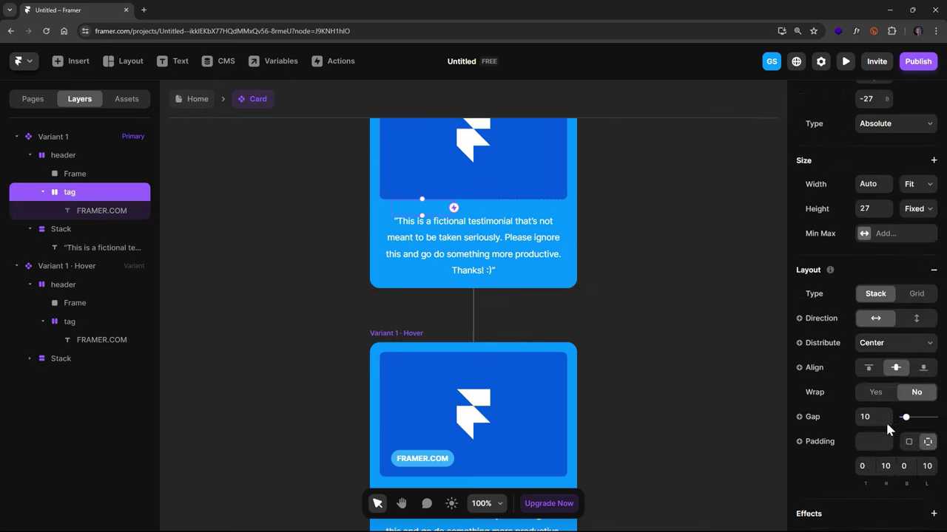
pyautogui.click(815, 321)
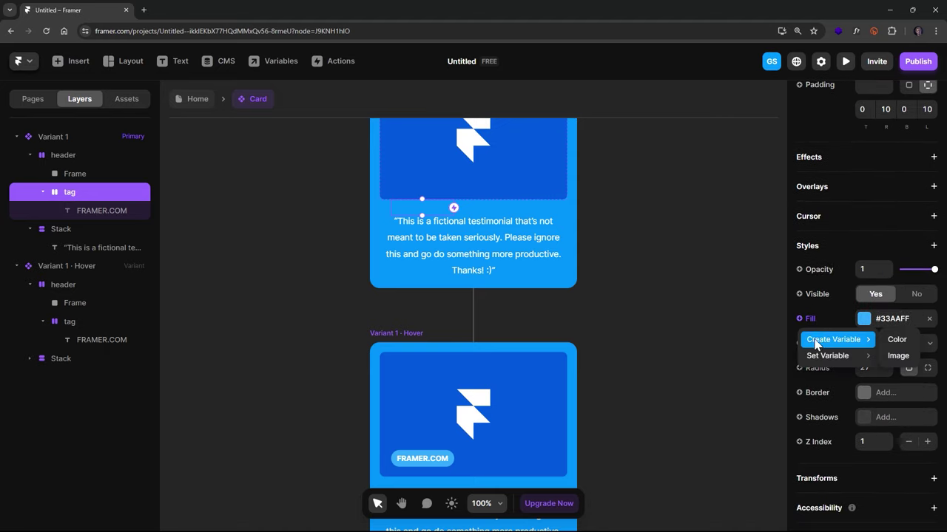
pyautogui.click(895, 337)
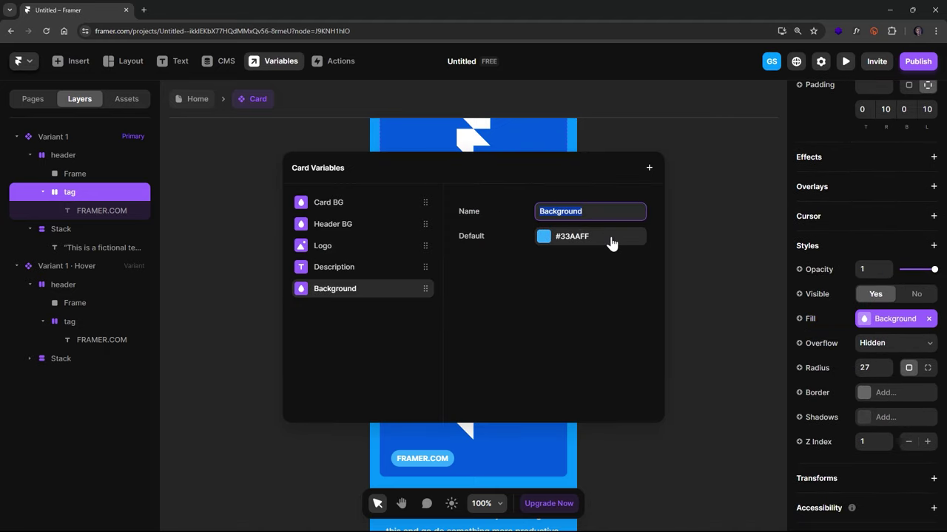
pyautogui.write('Tag BG')
pyautogui.click(703, 240)
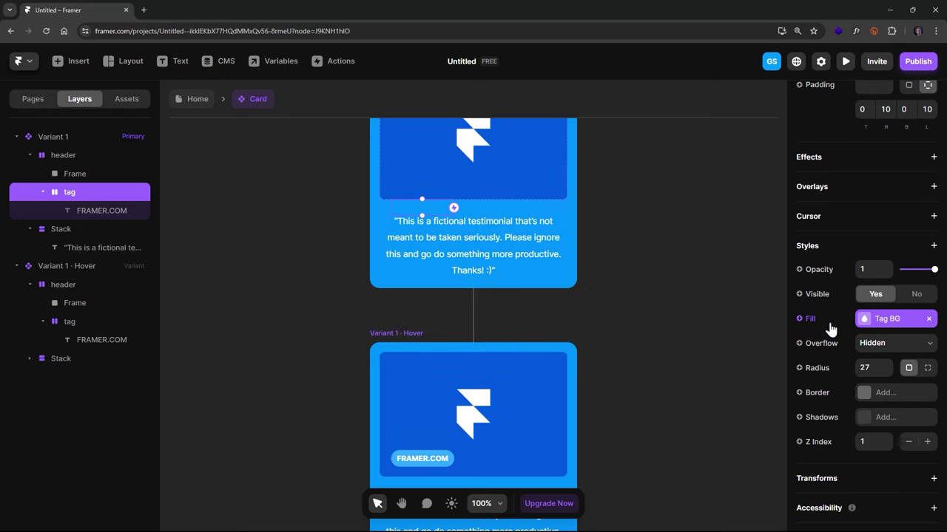
# Create a plain text variable named Tag Text from the content of the primary variant's FRAMER.COM text layer
pyautogui.click(105, 212)
pyautogui.click(815, 246)
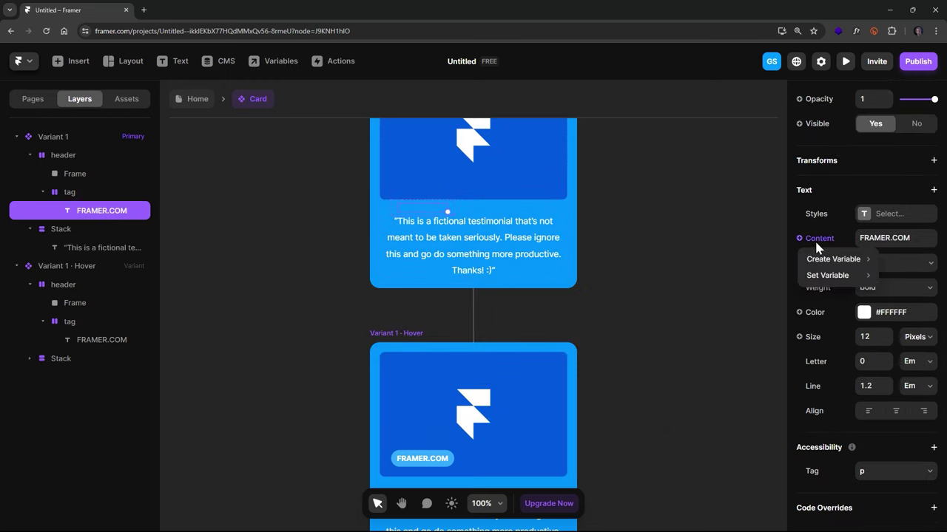
pyautogui.moveTo(813, 259)
pyautogui.click(771, 265)
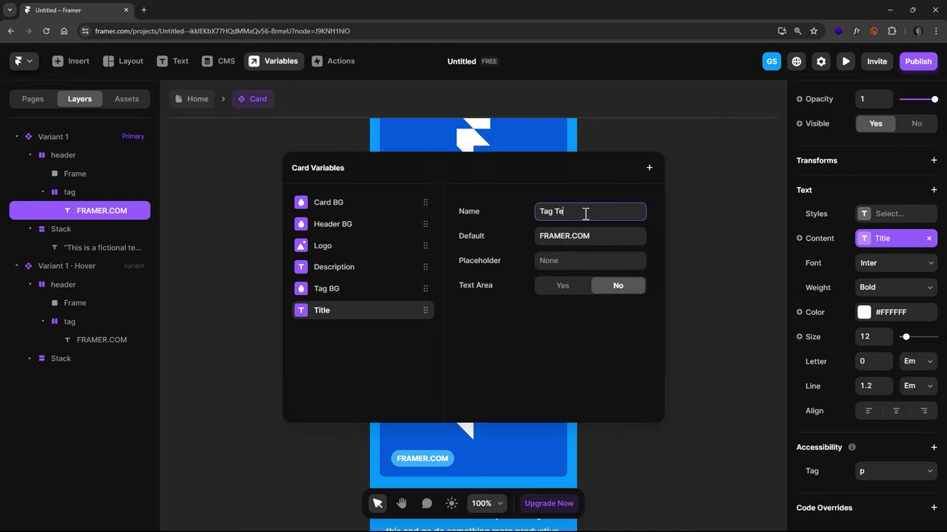
pyautogui.press('Return')
pyautogui.click(729, 200)
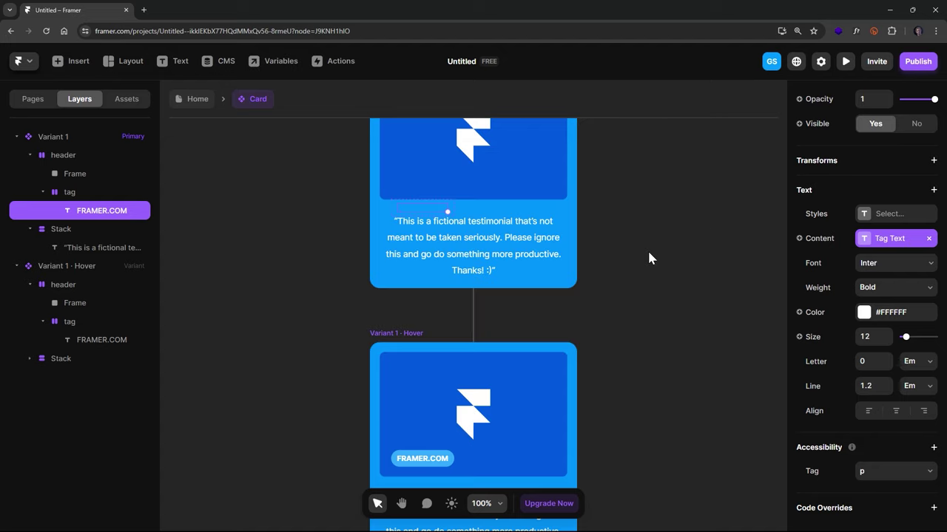
# Review the Card component's variable list, return to the Home page and examine the card instance's exposed properties
pyautogui.click(898, 243)
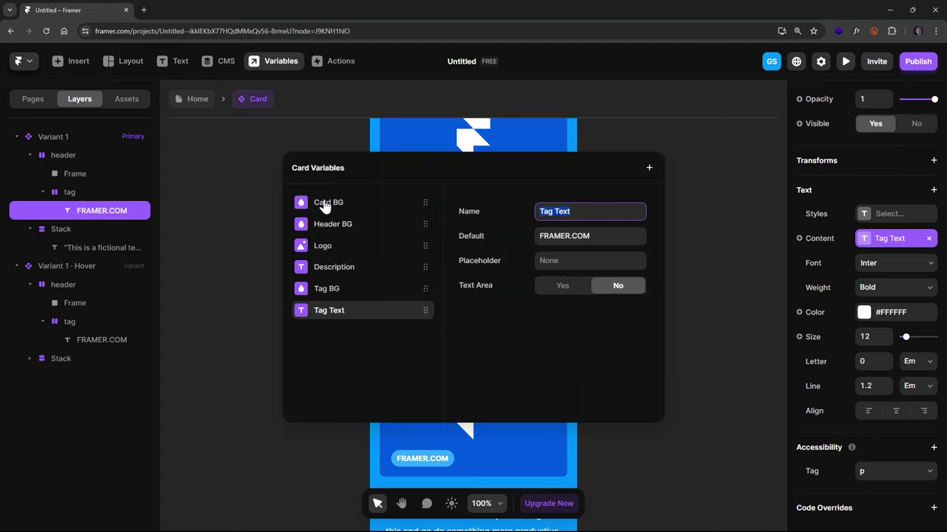
pyautogui.click(681, 150)
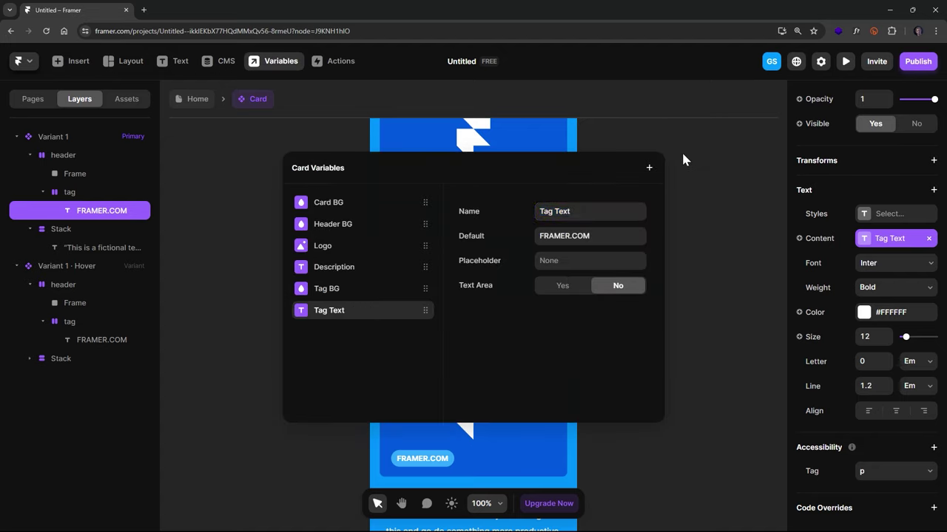
pyautogui.click(193, 99)
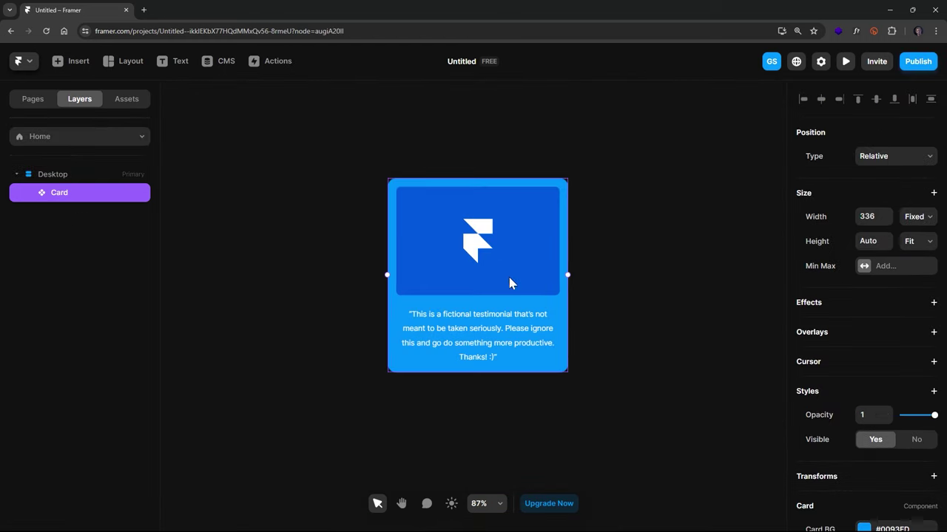
pyautogui.scroll(-5, 628, 296)
pyautogui.hscroll(3, 632, 305)
pyautogui.scroll(2, 490, 296)
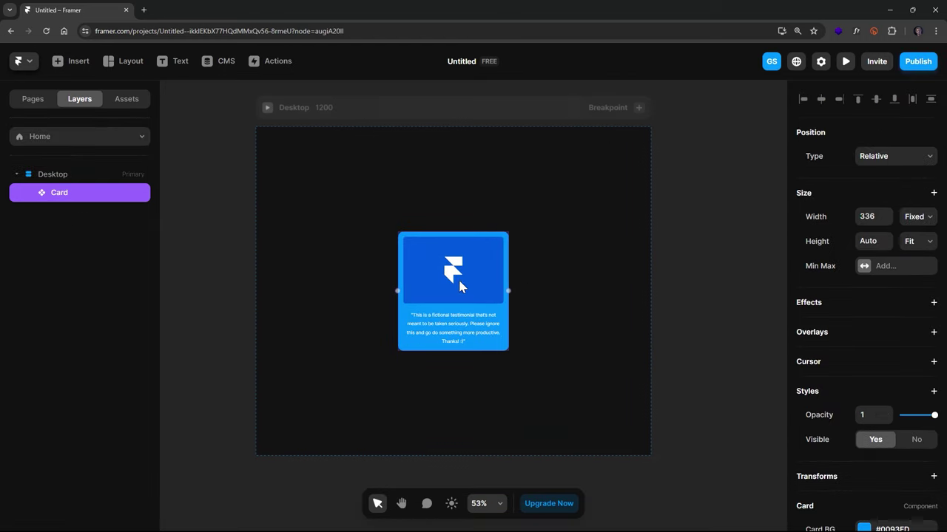
pyautogui.scroll(3, 474, 392)
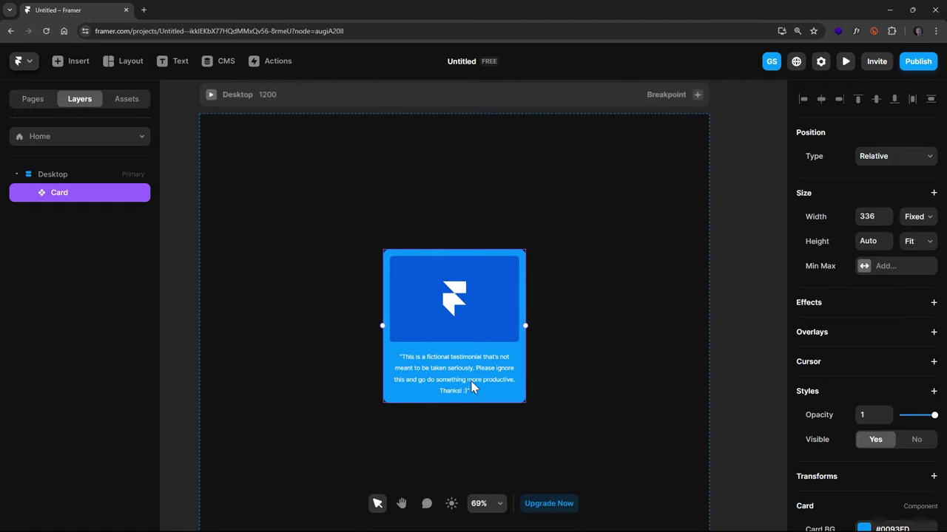
pyautogui.scroll(-1, 502, 259)
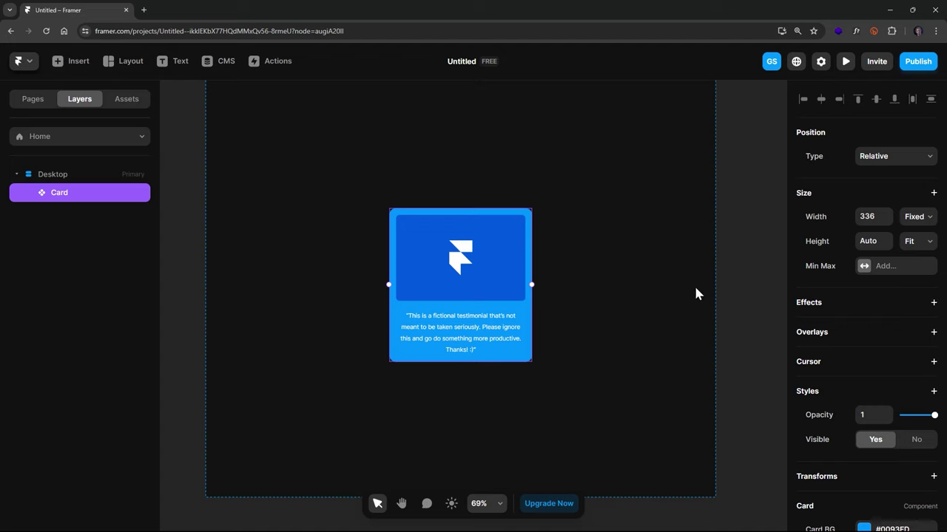
pyautogui.scroll(-3, 909, 386)
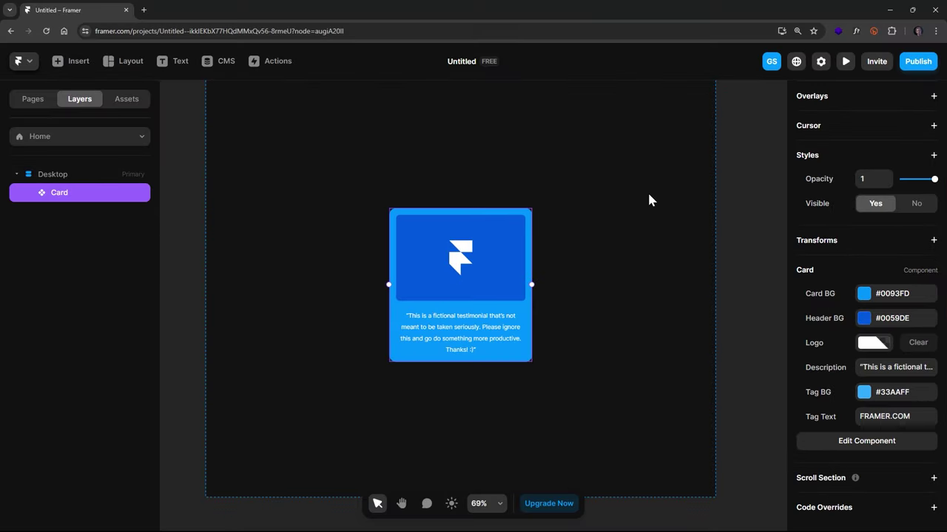
# Add a Rotate transform to the card instance, switch it to 3D and set the Y rotation to 49°
pyautogui.click(934, 243)
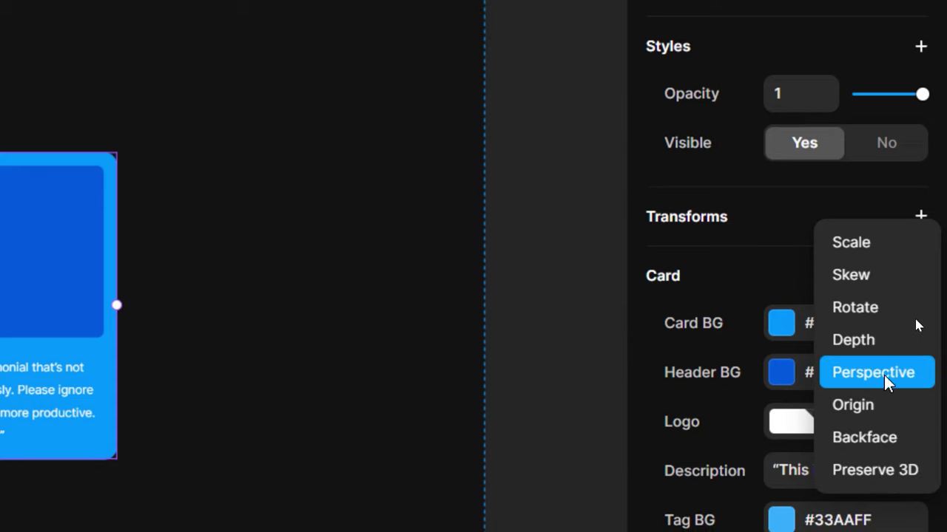
pyautogui.click(881, 312)
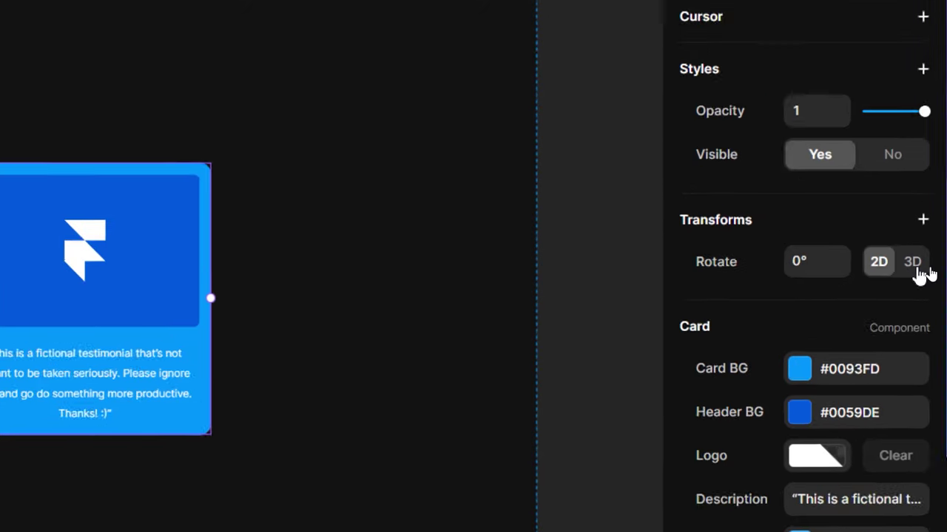
pyautogui.click(912, 262)
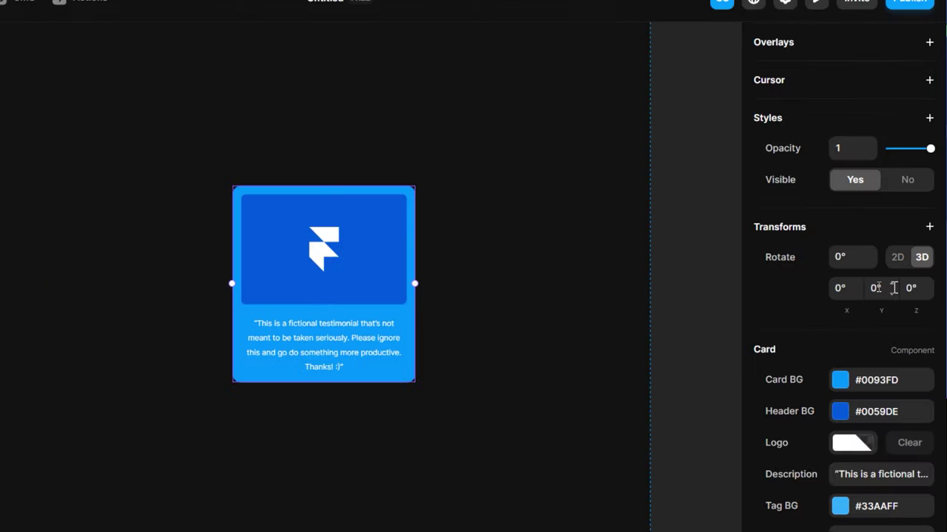
pyautogui.click(851, 305)
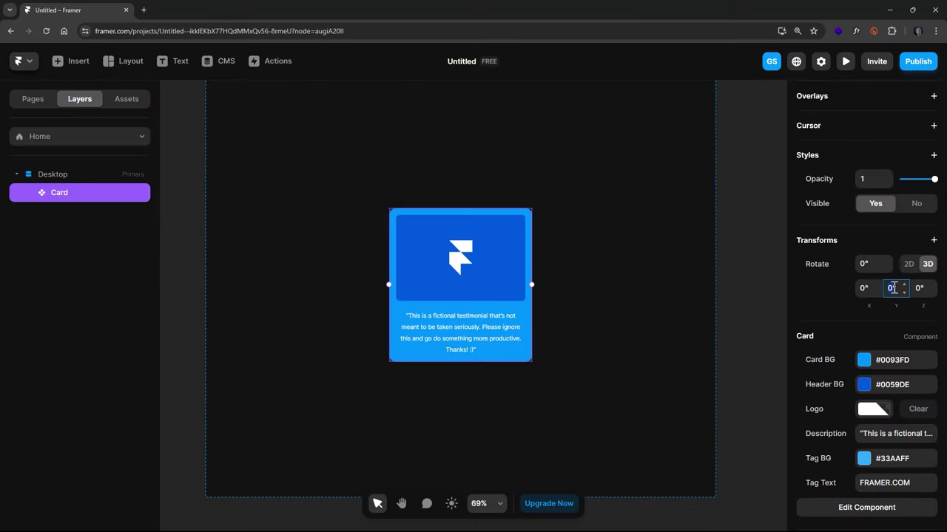
pyautogui.press('Up')
pyautogui.press('Up')
pyautogui.press('Up')
pyautogui.press('Up')
pyautogui.press('Up')
pyautogui.press('Up')
pyautogui.press('Up')
pyautogui.press('Up')
pyautogui.press('Up')
pyautogui.press('Up')
pyautogui.press('Up')
pyautogui.press('Up')
pyautogui.press('Up')
pyautogui.press('Up')
pyautogui.press('Up')
pyautogui.press('Up')
pyautogui.press('Up')
pyautogui.press('Up')
pyautogui.press('Up')
pyautogui.press('Up')
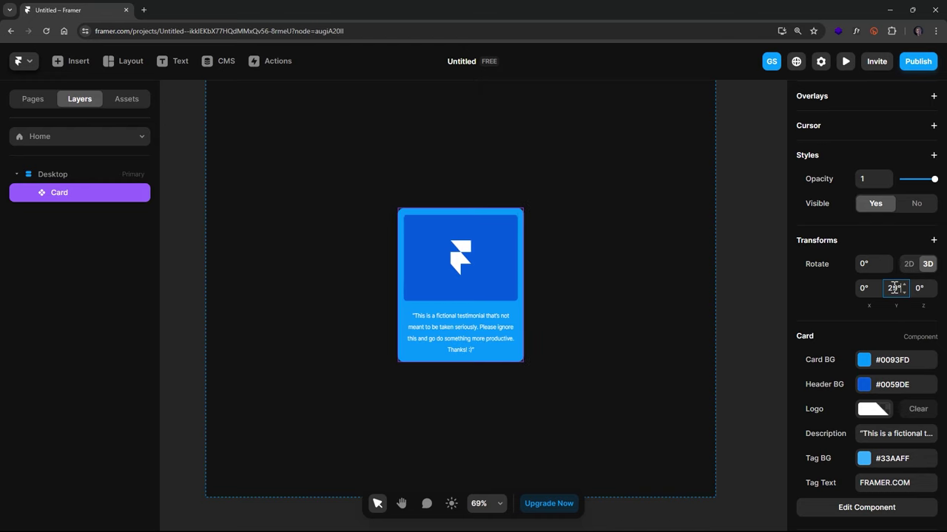
pyautogui.press('Up')
pyautogui.press('Up')
pyautogui.press('Up')
pyautogui.press('Up')
pyautogui.press('Up')
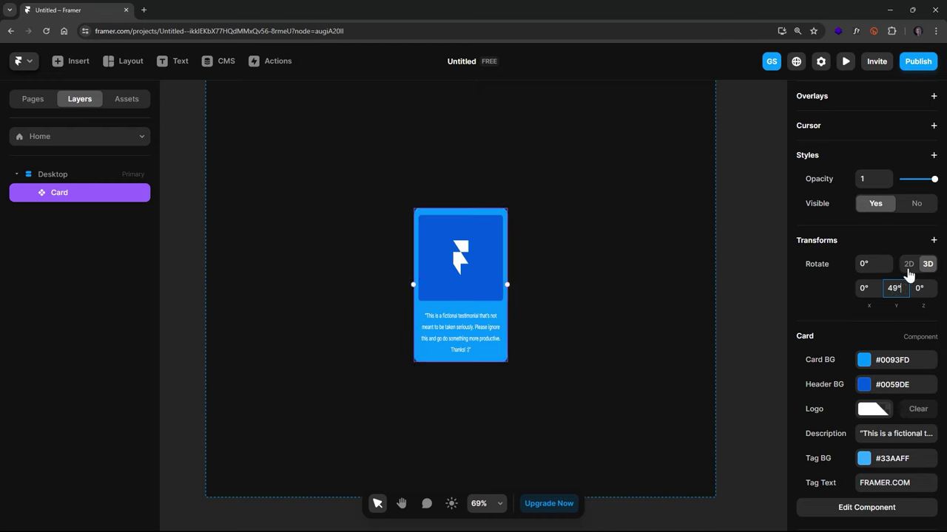
# Add a Perspective transform to the card instance and set its value to about 1054
pyautogui.click(933, 241)
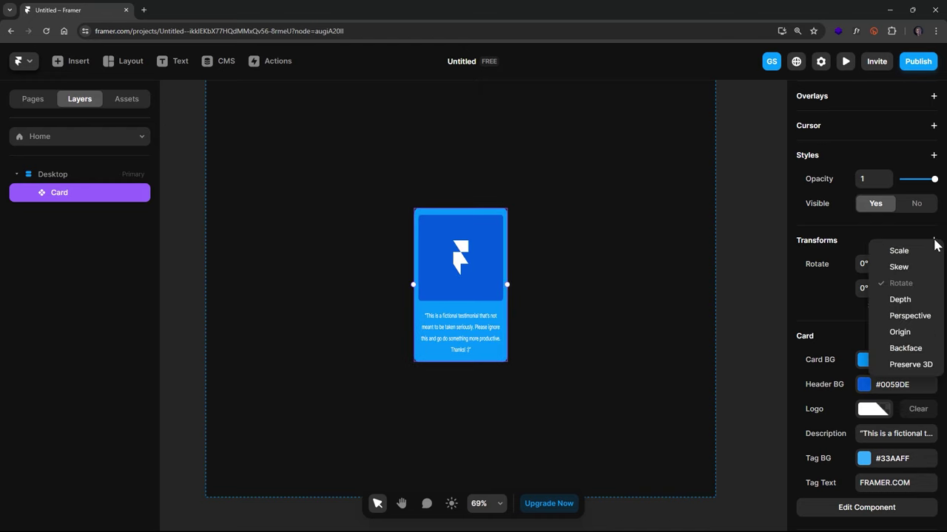
pyautogui.click(910, 316)
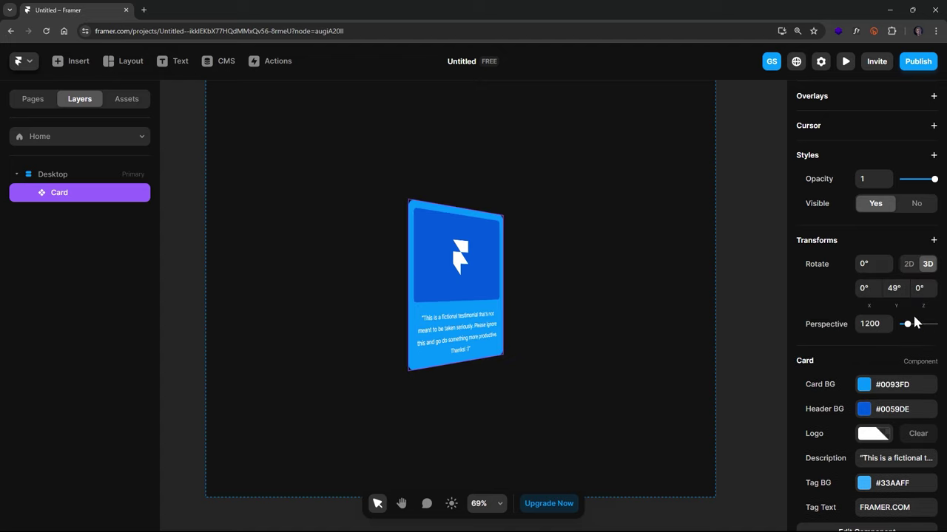
pyautogui.moveTo(906, 326)
pyautogui.mouseDown()
pyautogui.moveTo(931, 326)
pyautogui.moveTo(895, 326)
pyautogui.moveTo(916, 326)
pyautogui.moveTo(899, 327)
pyautogui.moveTo(915, 326)
pyautogui.moveTo(907, 326)
pyautogui.mouseUp()
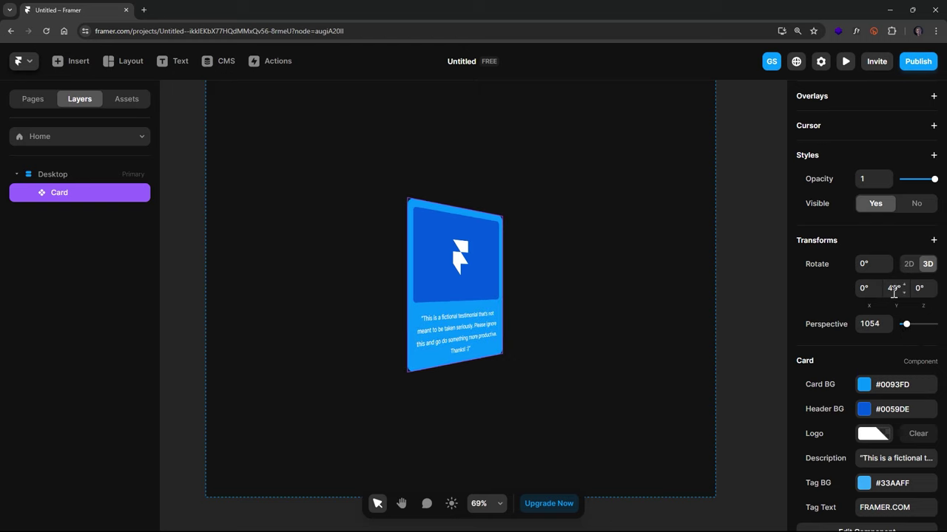
# Reduce the card instance's Y rotation to 28° and set its perspective to about 1262
pyautogui.click(893, 293)
pyautogui.press('Down')
pyautogui.press('Down')
pyautogui.press('Down')
pyautogui.press('Down')
pyautogui.press('Down')
pyautogui.press('Down')
pyautogui.press('Down')
pyautogui.press('Down')
pyautogui.press('Down')
pyautogui.press('Down')
pyautogui.press('Down')
pyautogui.press('Down')
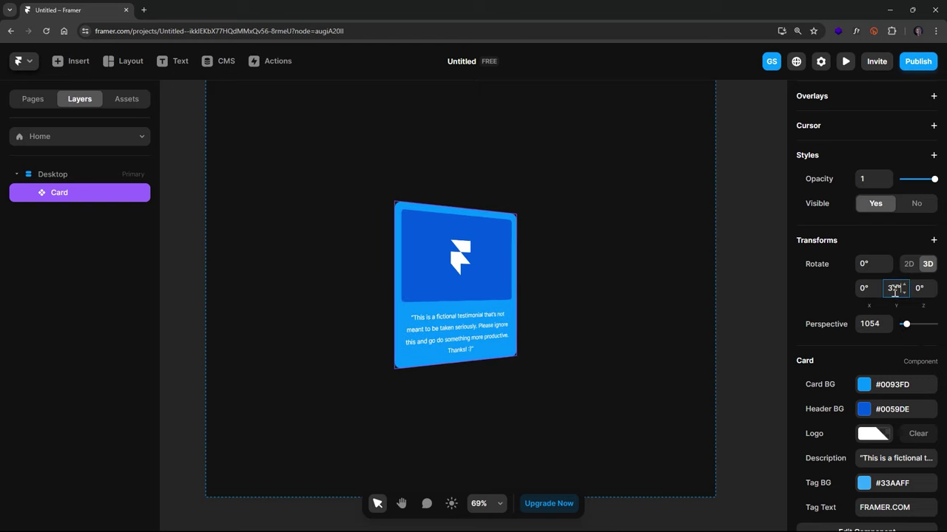
pyautogui.press('Down')
pyautogui.press('Down')
pyautogui.press('Down')
pyautogui.press('Down')
pyautogui.press('Down')
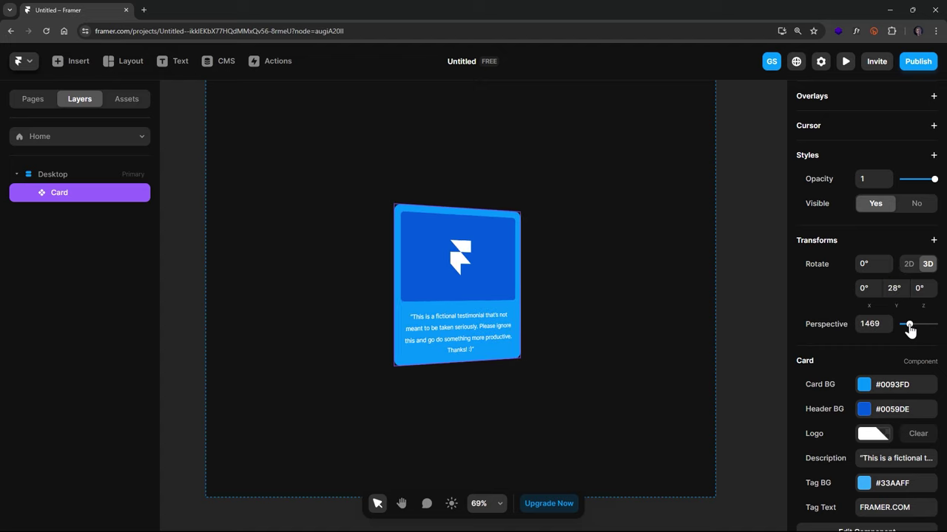
pyautogui.moveTo(909, 326); pyautogui.dragTo(908, 327)
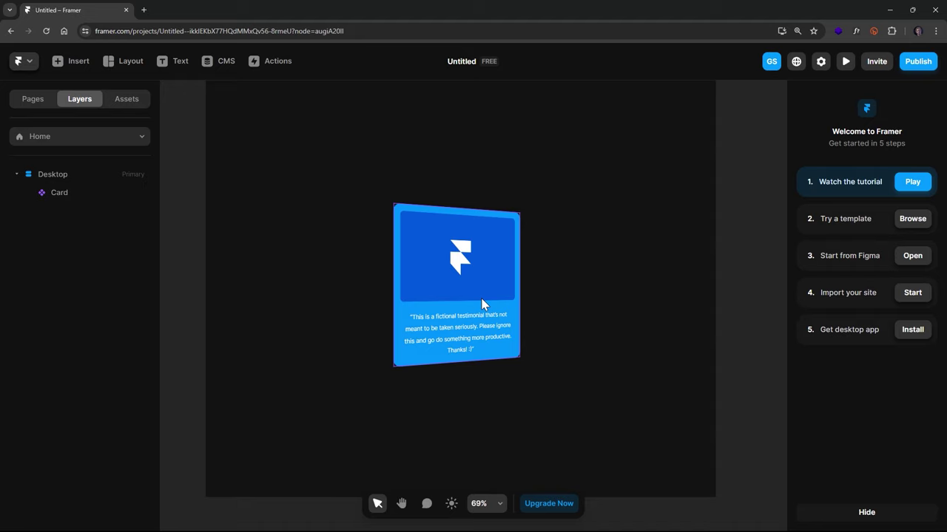
# Select the card instance again and check its position type setting
pyautogui.click(486, 256)
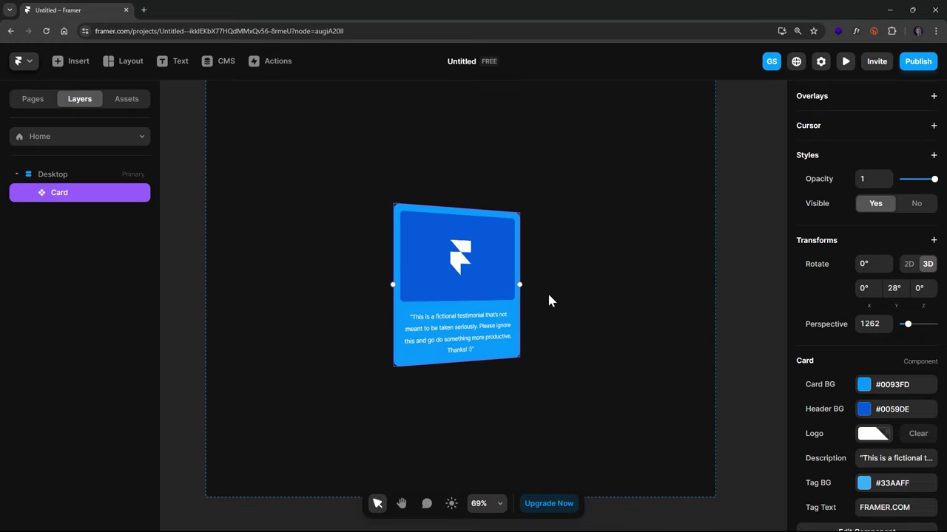
pyautogui.scroll(3, 870, 177)
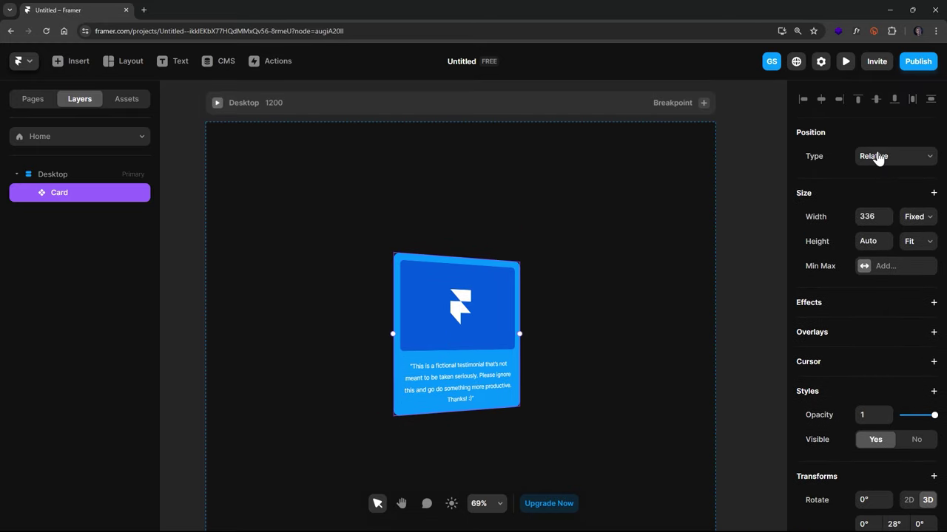
pyautogui.click(879, 156)
pyautogui.click(880, 159)
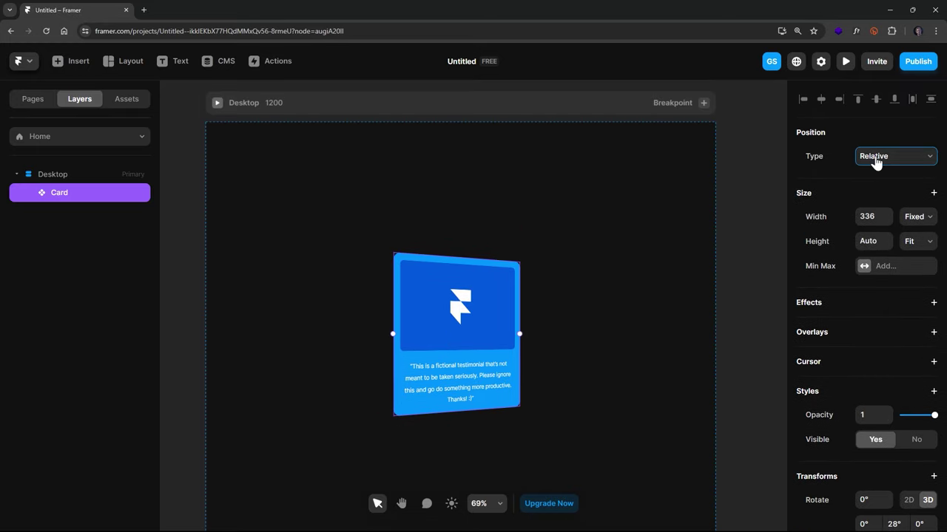
pyautogui.click(566, 249)
pyautogui.click(423, 288)
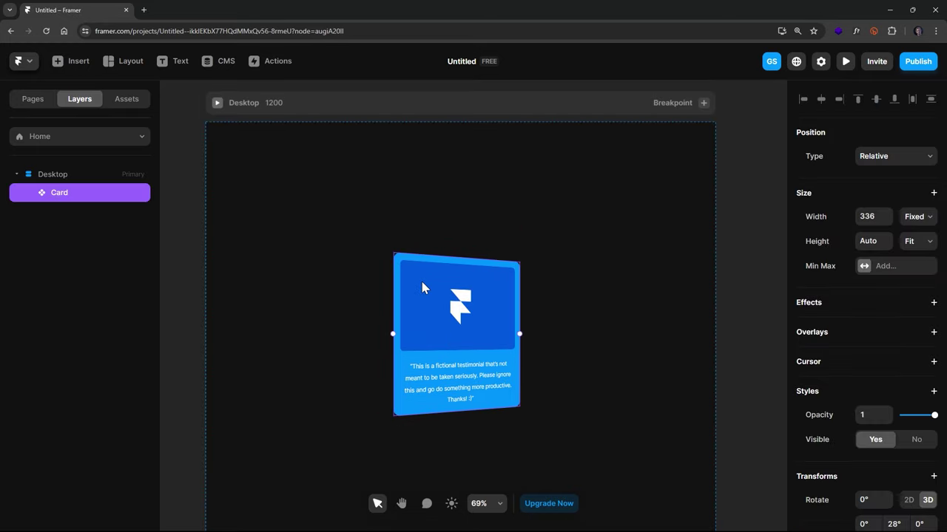
# Draw a wide frame around the card on the Desktop breakpoint
pyautogui.click(411, 234)
pyautogui.press('f')
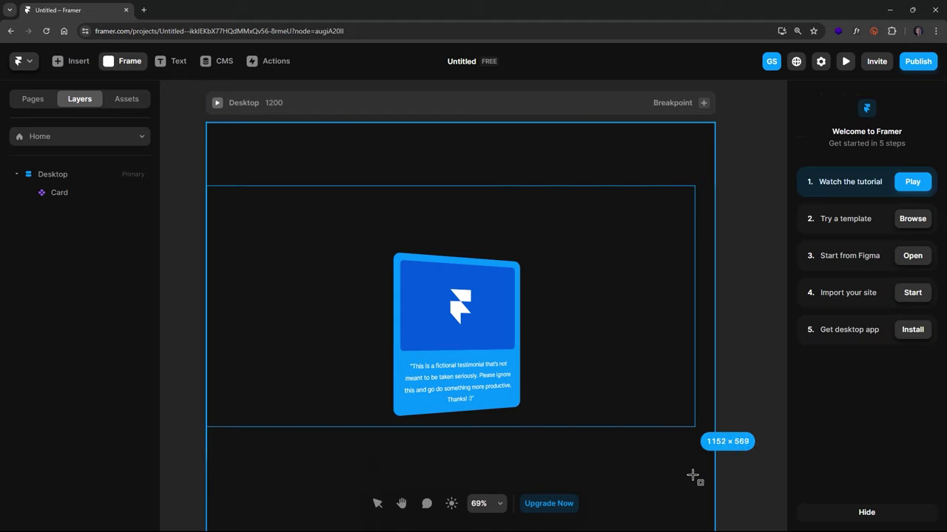